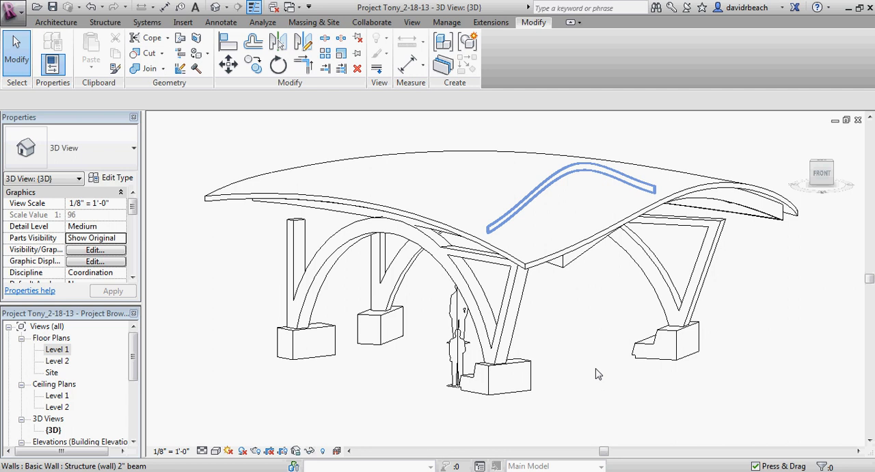
# Step: Switch the 3D view of the arched structure from line drawing to a realistic visual style
pyautogui.keyDown('shift'); pyautogui.moveTo(596, 374); pyautogui.dragTo(612, 364, button='middle'); pyautogui.keyUp('shift')
pyautogui.scroll(2, 629, 352)
pyautogui.scroll(-3, 629, 352)
pyautogui.scroll(1, 566, 372)
pyautogui.scroll(1, 562, 372)
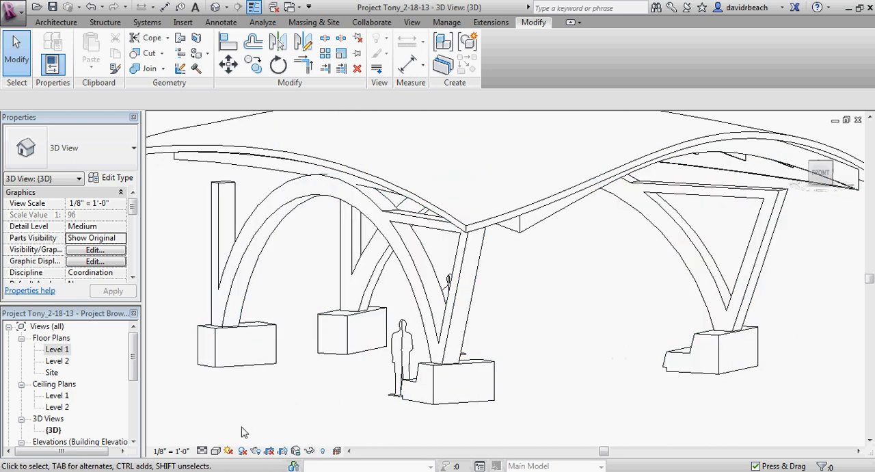
pyautogui.click(216, 451)
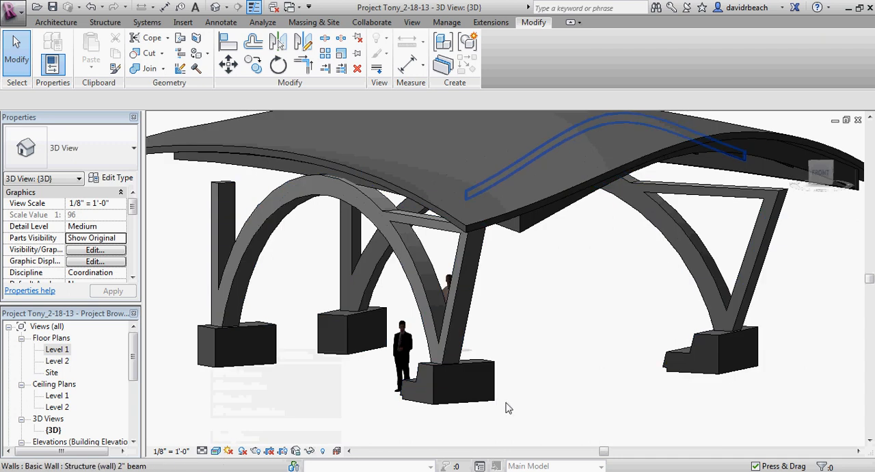
# Step: Open the arch structure for in-place editing and select the stepped footing extrusion beside the standing man
pyautogui.scroll(3, 510, 406)
pyautogui.moveTo(514, 406)
pyautogui.mouseDown(button='middle')
pyautogui.moveTo(535, 389)
pyautogui.moveTo(499, 358)
pyautogui.mouseUp(button='middle')
pyautogui.scroll(-3, 472, 380)
pyautogui.moveTo(470, 381); pyautogui.dragTo(412, 397, button='middle')
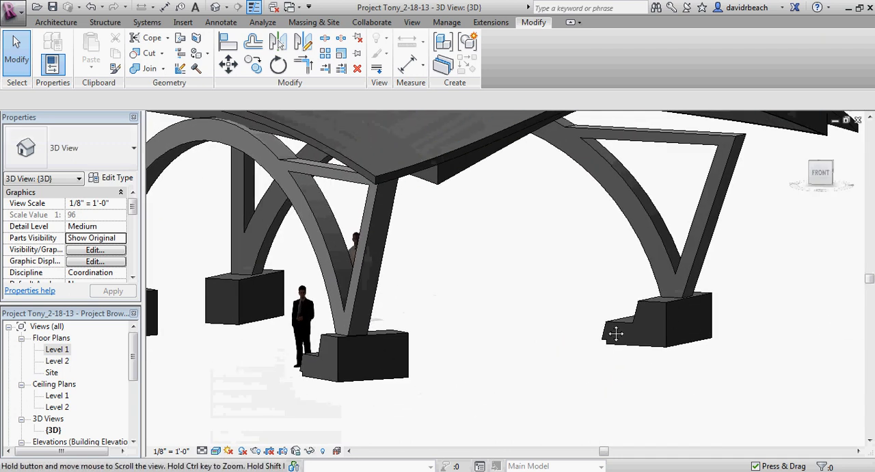
pyautogui.moveTo(439, 354); pyautogui.dragTo(487, 361, button='middle')
pyautogui.scroll(2, 440, 350)
pyautogui.click(439, 342)
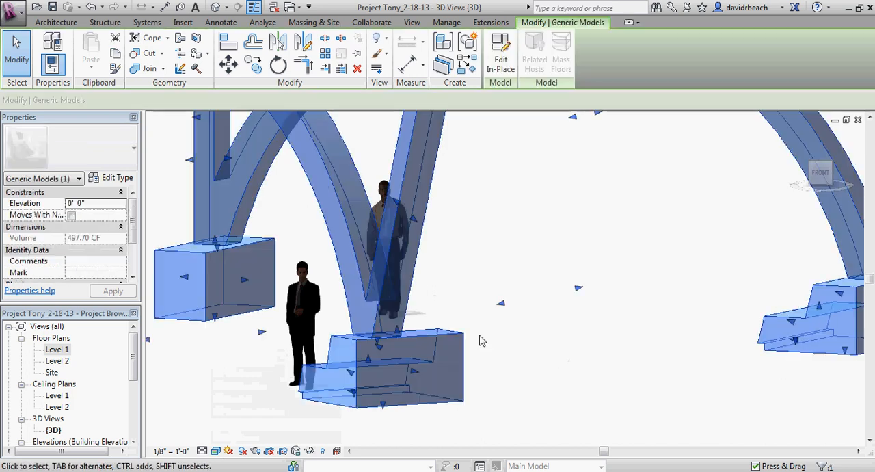
pyautogui.moveTo(500, 316); pyautogui.dragTo(532, 304, button='middle')
pyautogui.click(500, 59)
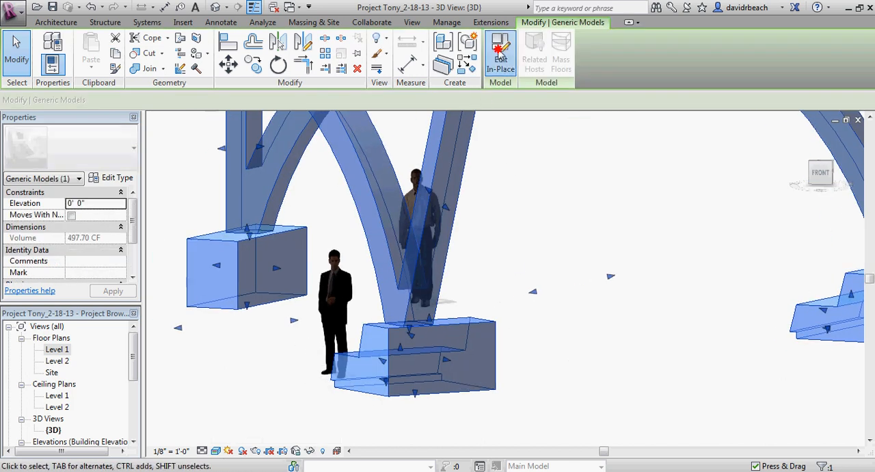
pyautogui.click(432, 331)
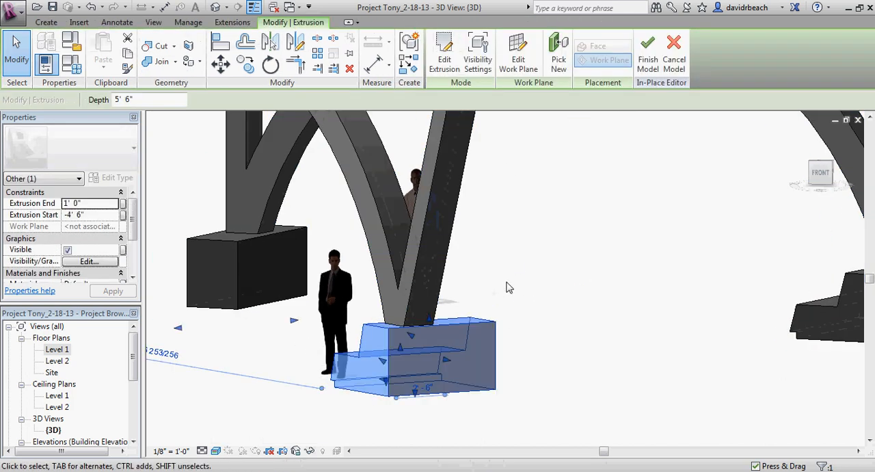
# Step: Assign the Masonry Dry Stack material to the selected footing extrusion
pyautogui.moveTo(199, 308); pyautogui.dragTo(209, 309, button='middle')
pyautogui.scroll(-3, 127, 226)
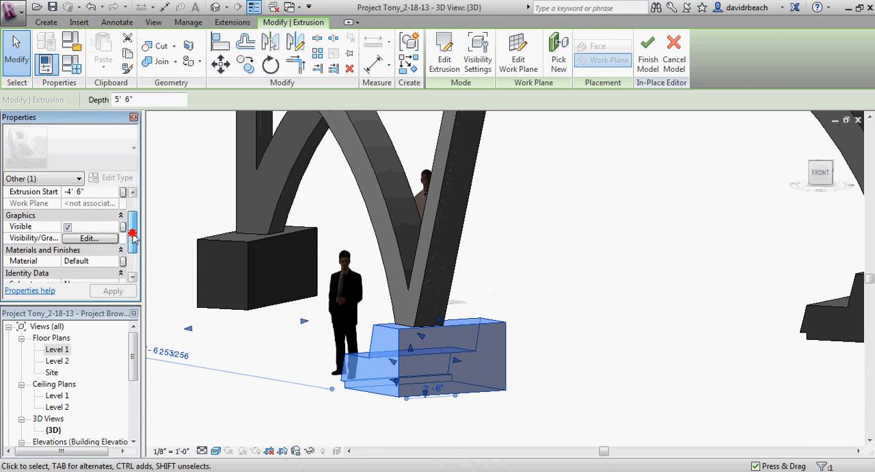
pyautogui.click(108, 237)
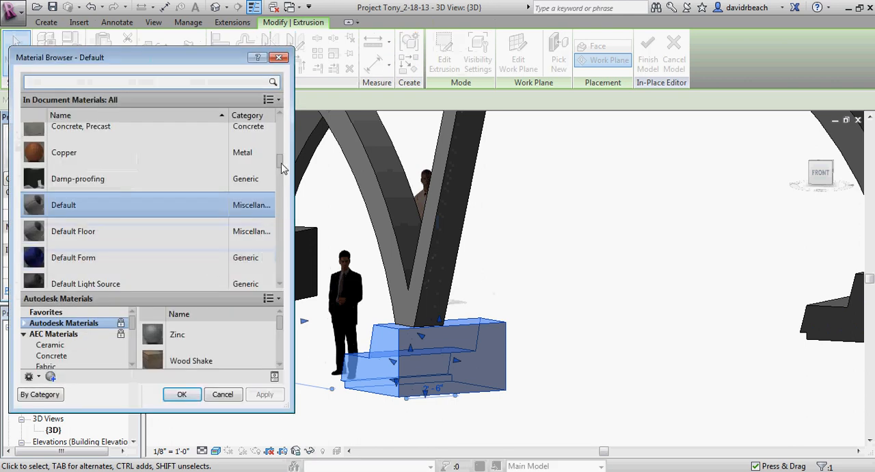
pyautogui.moveTo(282, 168); pyautogui.dragTo(289, 215)
pyautogui.click(111, 195)
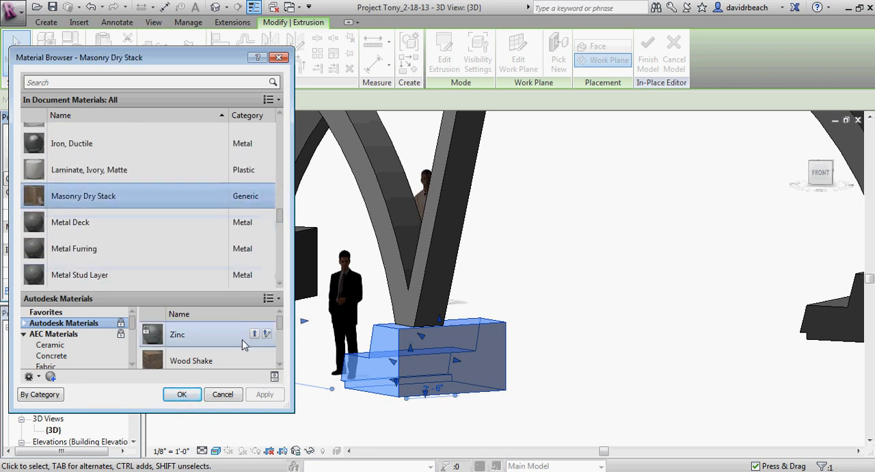
pyautogui.click(182, 395)
pyautogui.click(226, 387)
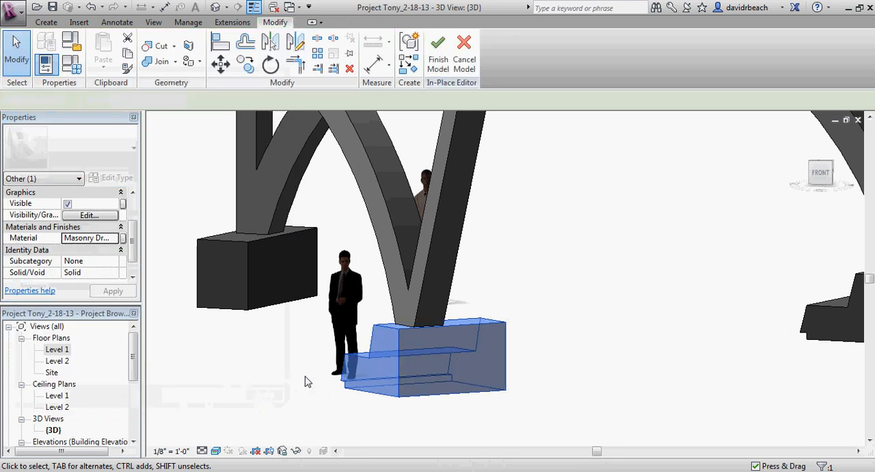
# Step: Set the 3D view's visual style to hidden line so the model shows only edges
pyautogui.scroll(2, 326, 387)
pyautogui.moveTo(342, 392); pyautogui.dragTo(296, 383, button='middle')
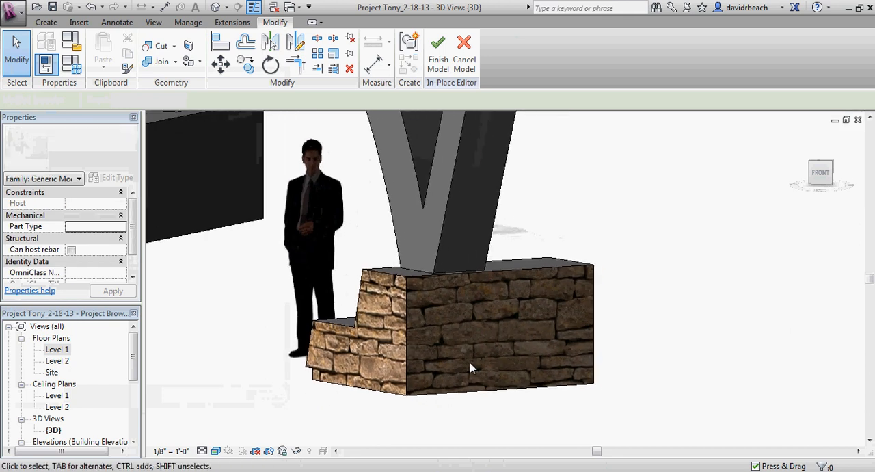
pyautogui.keyDown('shift'); pyautogui.moveTo(442, 317); pyautogui.dragTo(581, 303, button='middle'); pyautogui.keyUp('shift')
pyautogui.scroll(-2, 502, 324)
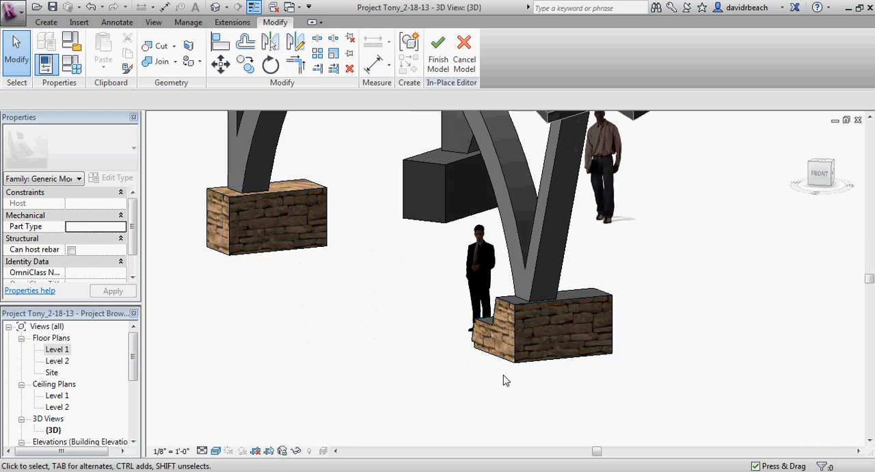
pyautogui.scroll(1, 503, 380)
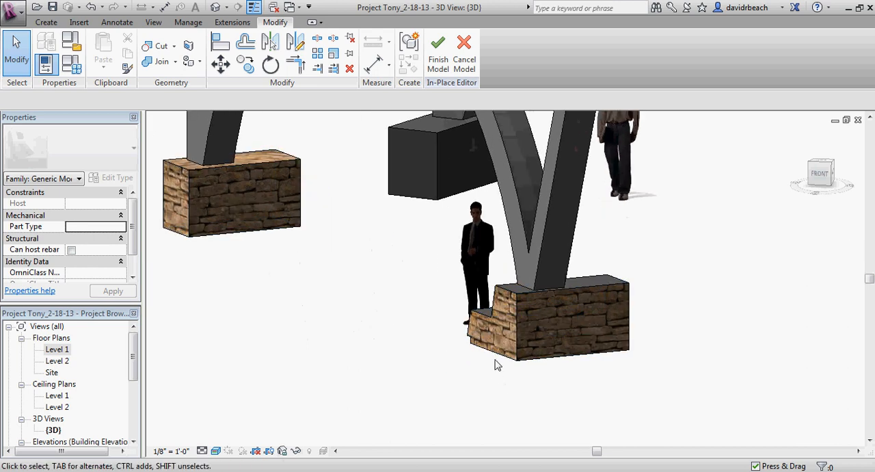
pyautogui.click(215, 451)
pyautogui.click(340, 381)
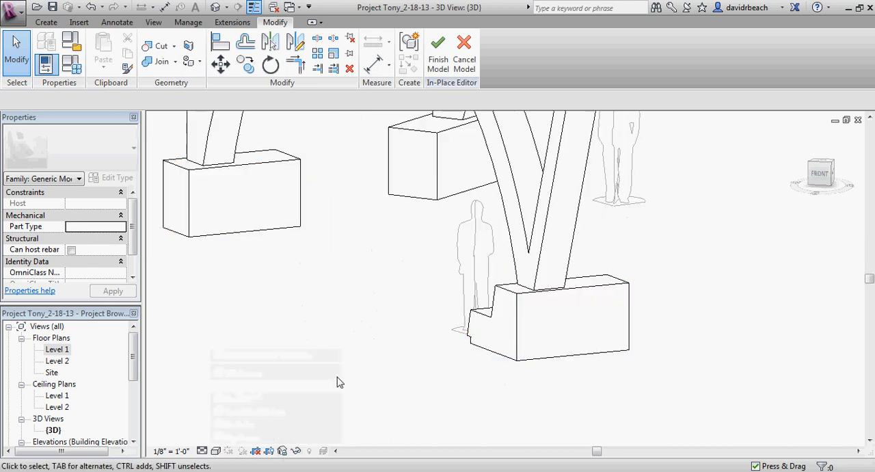
# Step: Examine the stepped footing's faces in the hidden line view from close up and from several angles
pyautogui.moveTo(337, 377); pyautogui.dragTo(227, 375, button='middle')
pyautogui.scroll(6, 492, 345)
pyautogui.moveTo(505, 359); pyautogui.dragTo(579, 365, button='middle')
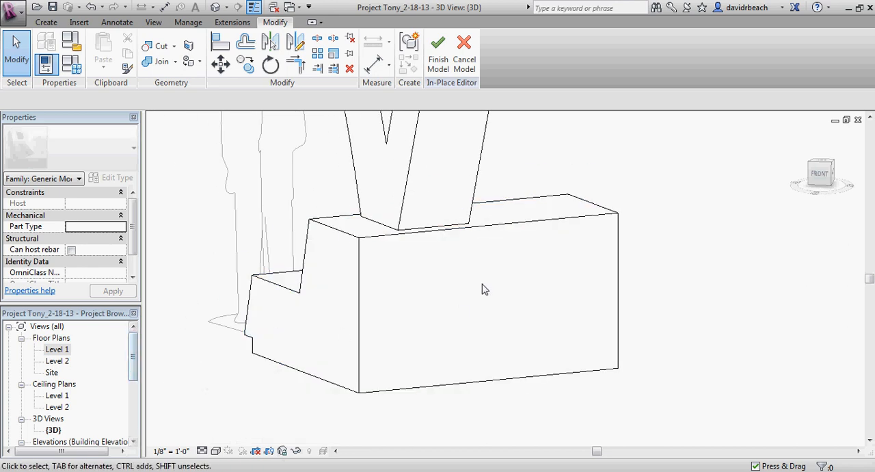
pyautogui.scroll(-3, 358, 296)
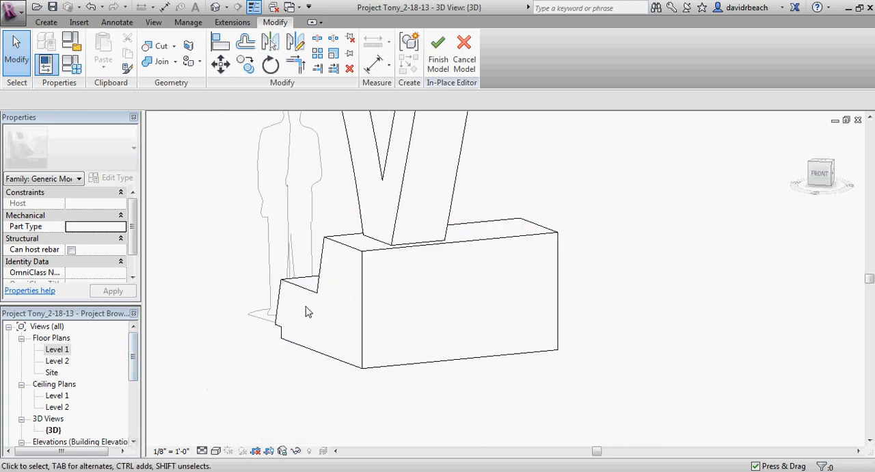
pyautogui.scroll(-5, 467, 321)
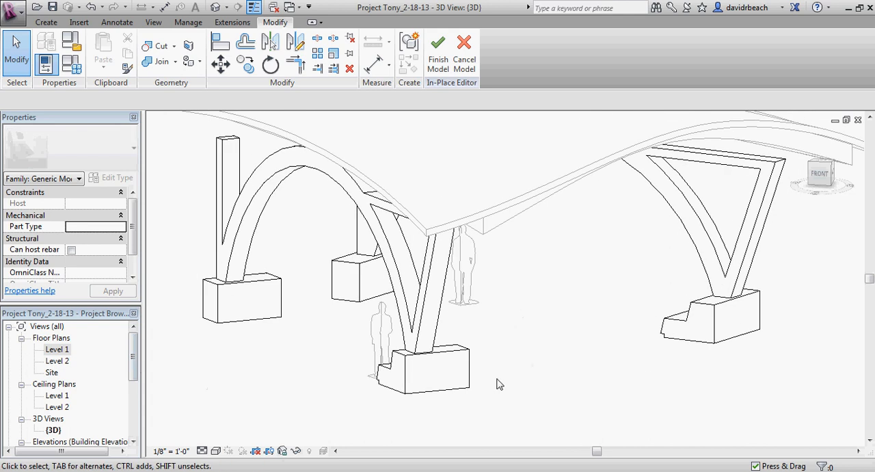
pyautogui.scroll(2, 483, 387)
pyautogui.moveTo(483, 387); pyautogui.dragTo(509, 367, button='middle')
pyautogui.scroll(1, 477, 363)
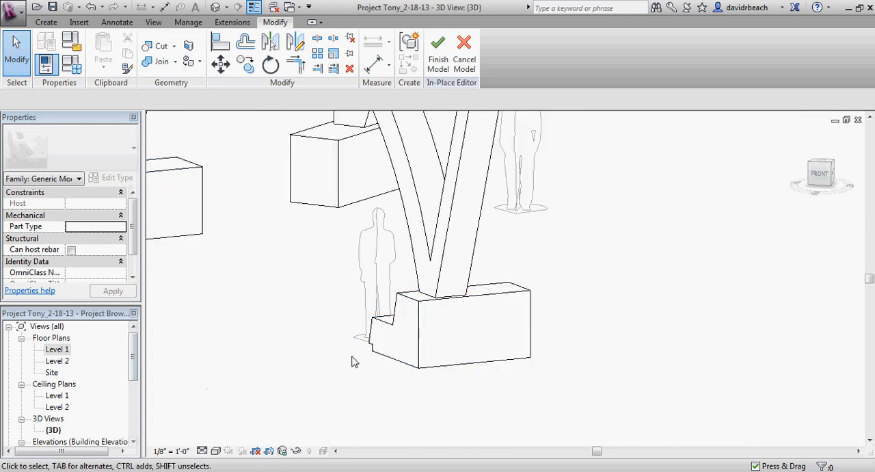
pyautogui.keyDown('shift'); pyautogui.moveTo(415, 362); pyautogui.dragTo(438, 334, button='middle'); pyautogui.keyUp('shift')
pyautogui.scroll(3, 502, 325)
pyautogui.scroll(-2, 494, 331)
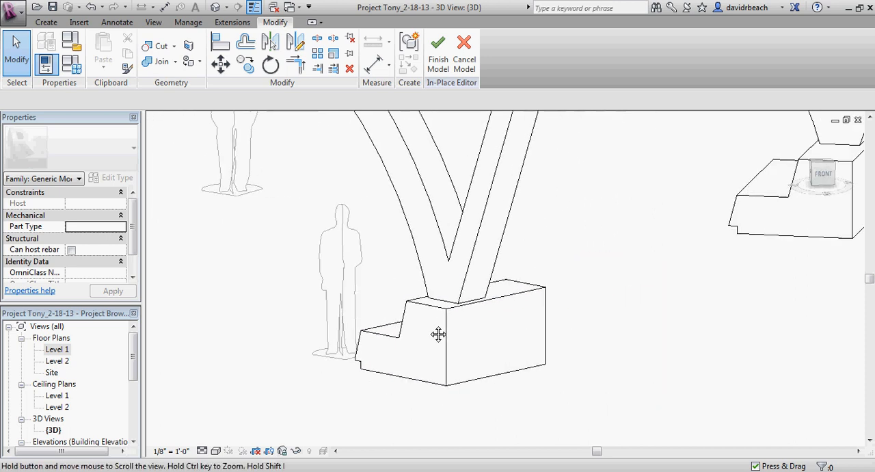
pyautogui.scroll(-1, 437, 335)
pyautogui.moveTo(541, 344); pyautogui.dragTo(561, 354, button='middle')
pyautogui.keyDown('shift'); pyautogui.moveTo(561, 354); pyautogui.dragTo(643, 378, button='middle'); pyautogui.keyUp('shift')
pyautogui.click(526, 334)
pyautogui.scroll(2, 561, 328)
pyautogui.scroll(-2, 564, 323)
pyautogui.scroll(-2, 577, 321)
pyautogui.scroll(3, 608, 375)
pyautogui.click(651, 375)
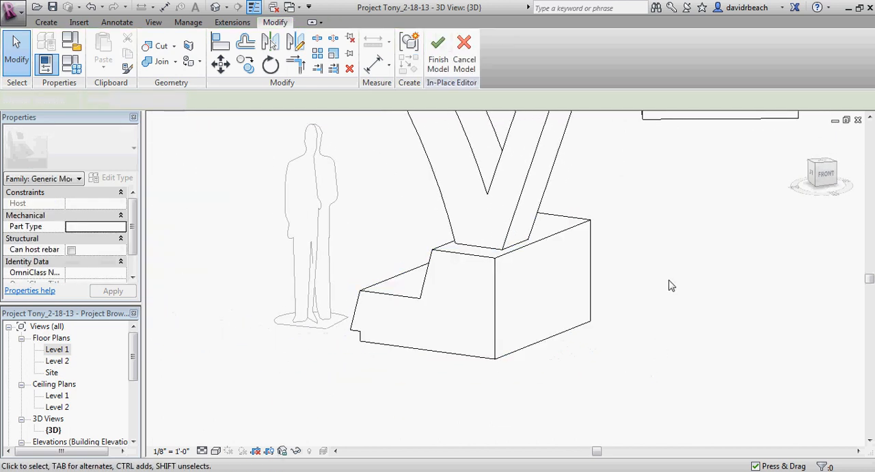
pyautogui.moveTo(243, 222); pyautogui.dragTo(251, 228, button='middle')
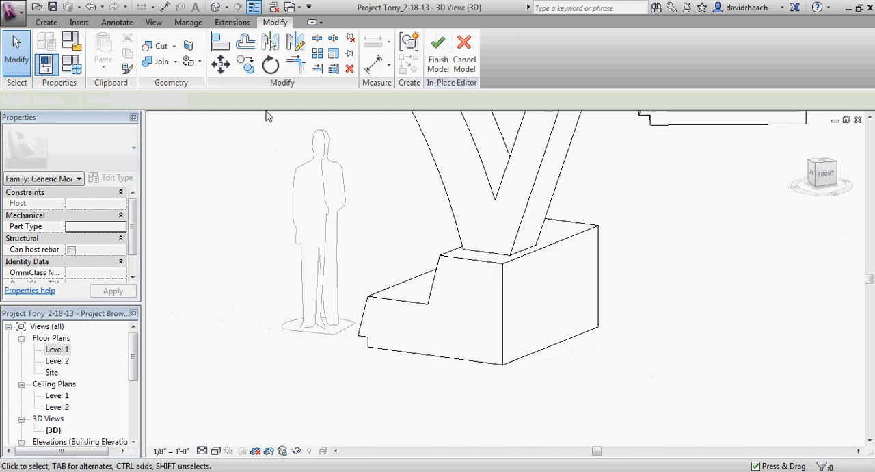
# Step: Open the project's Masonry Dry Stack material for editing
pyautogui.click(189, 21)
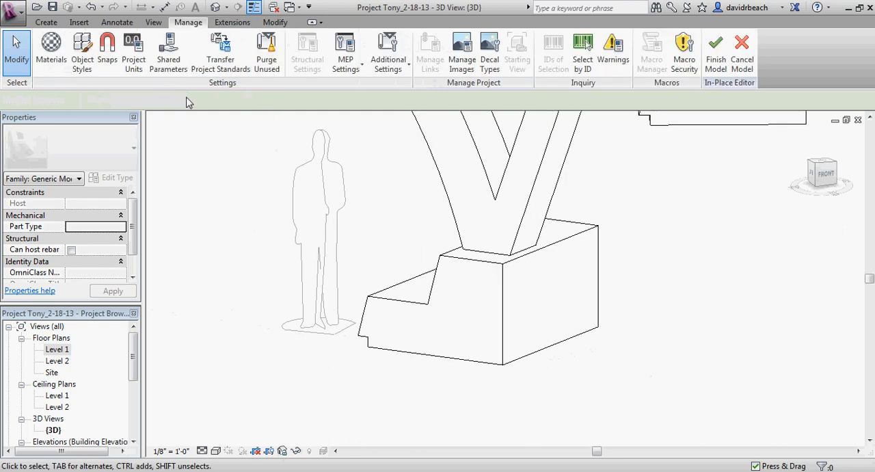
pyautogui.moveTo(242, 166); pyautogui.dragTo(242, 182, button='middle')
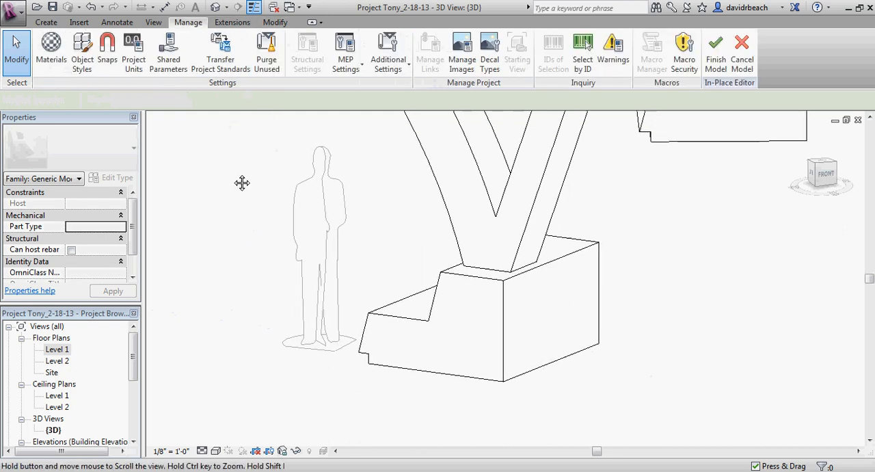
pyautogui.click(53, 59)
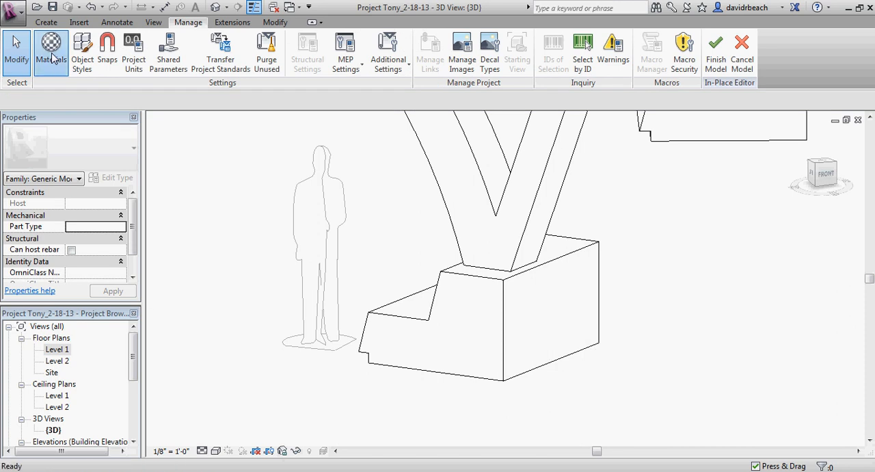
pyautogui.moveTo(182, 61); pyautogui.dragTo(219, 54)
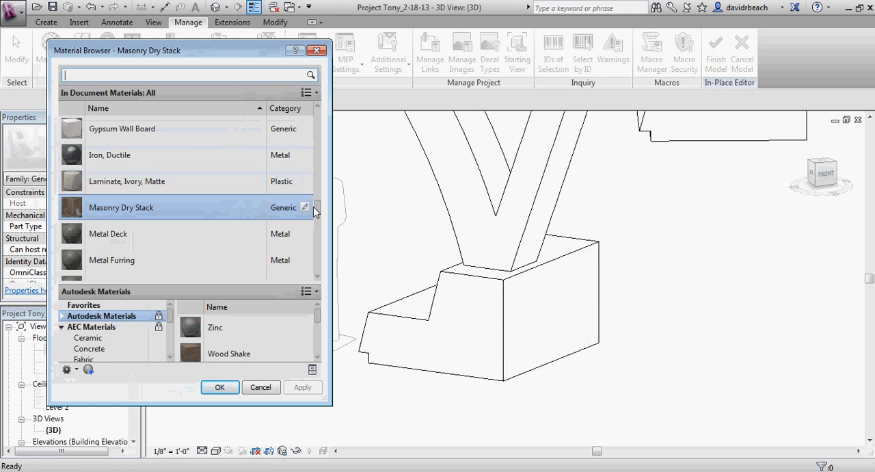
pyautogui.doubleClick(173, 216)
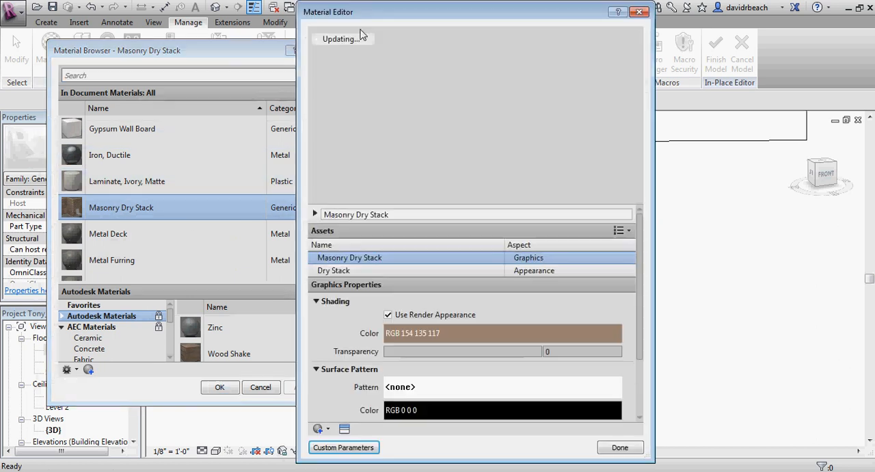
pyautogui.moveTo(382, 9); pyautogui.dragTo(438, 21)
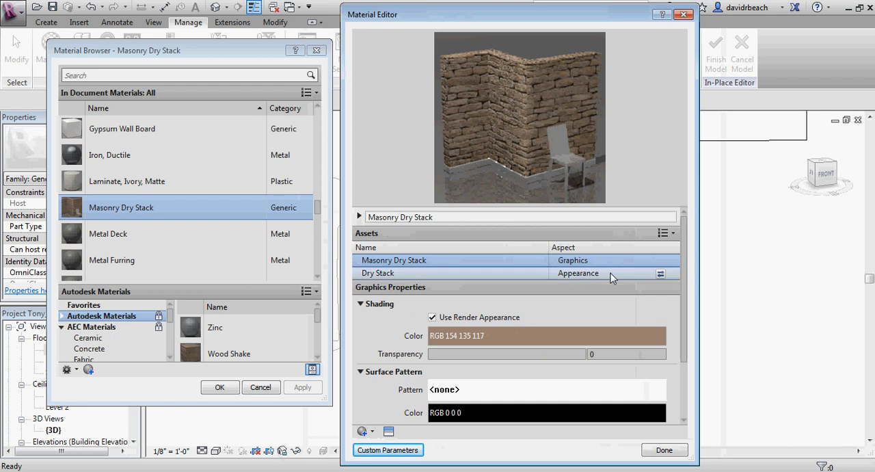
# Step: Review the Masonry Dry Stack material's Graphics and Appearance assets, including its shading, surface pattern and cut pattern settings
pyautogui.moveTo(687, 277); pyautogui.dragTo(687, 329)
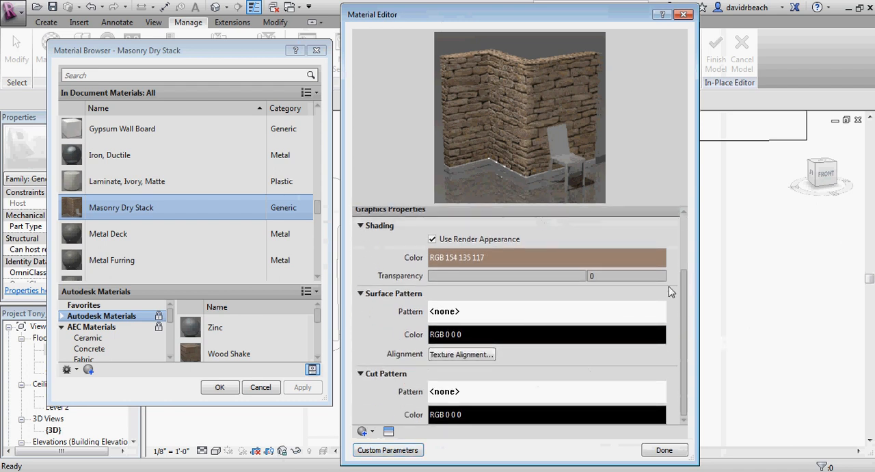
pyautogui.moveTo(683, 292)
pyautogui.mouseDown()
pyautogui.moveTo(684, 277)
pyautogui.moveTo(681, 304)
pyautogui.mouseUp()
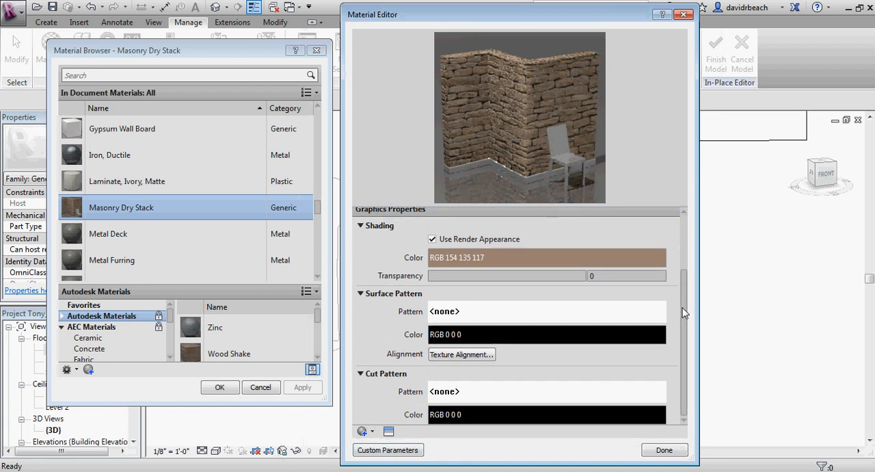
pyautogui.moveTo(685, 312); pyautogui.dragTo(692, 231)
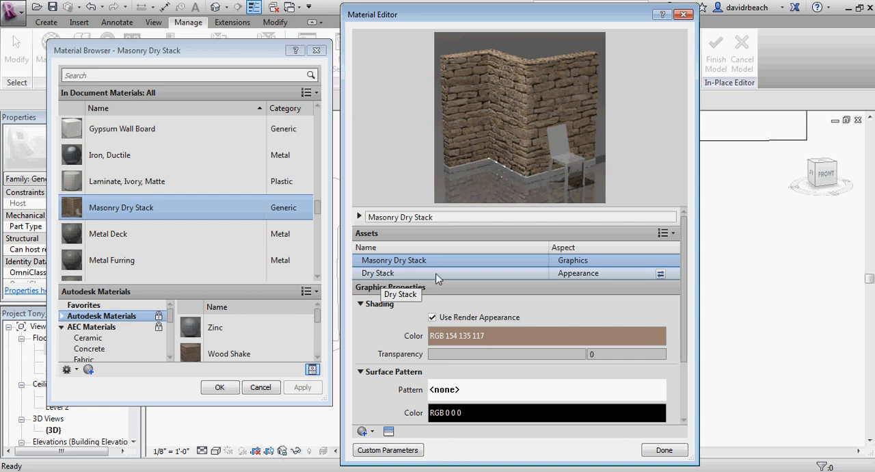
pyautogui.click(667, 233)
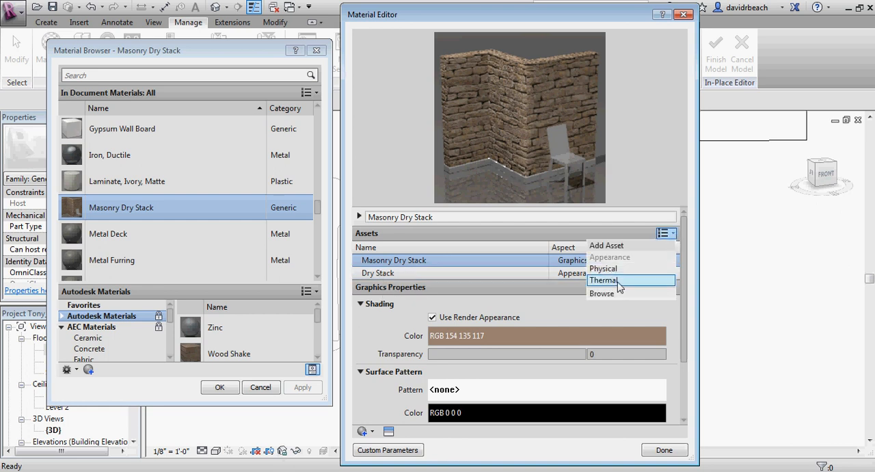
pyautogui.click(557, 236)
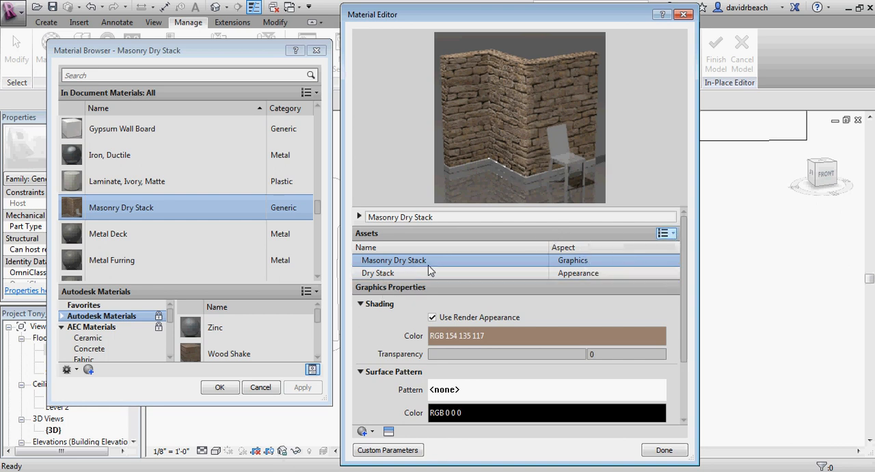
pyautogui.click(431, 272)
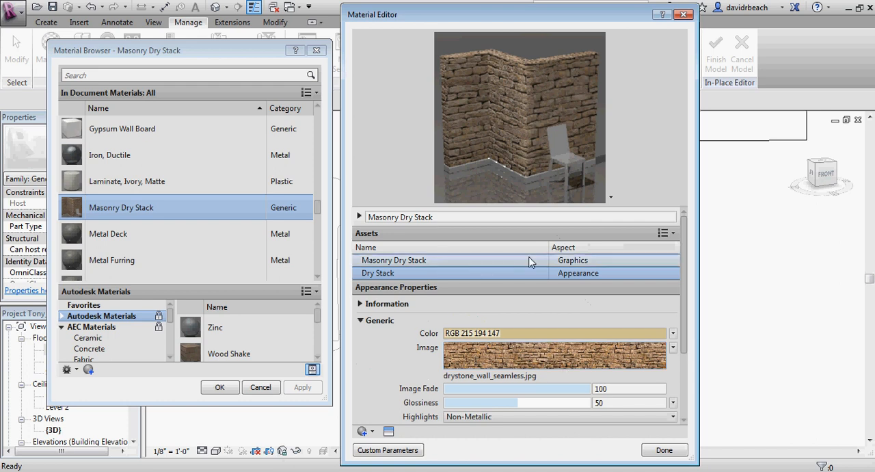
pyautogui.click(588, 261)
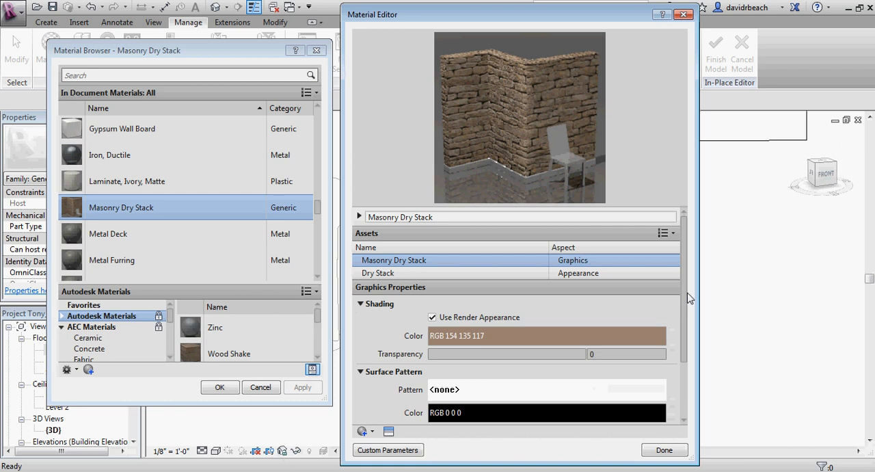
pyautogui.moveTo(687, 295); pyautogui.dragTo(685, 336)
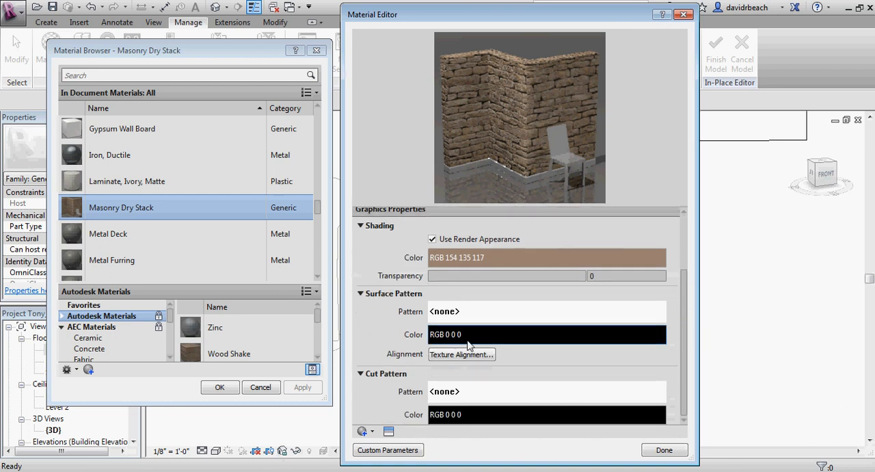
# Step: Delete the existing WELSTN drafting fill pattern from the patterns available for the Masonry Dry Stack surface
pyautogui.click(453, 312)
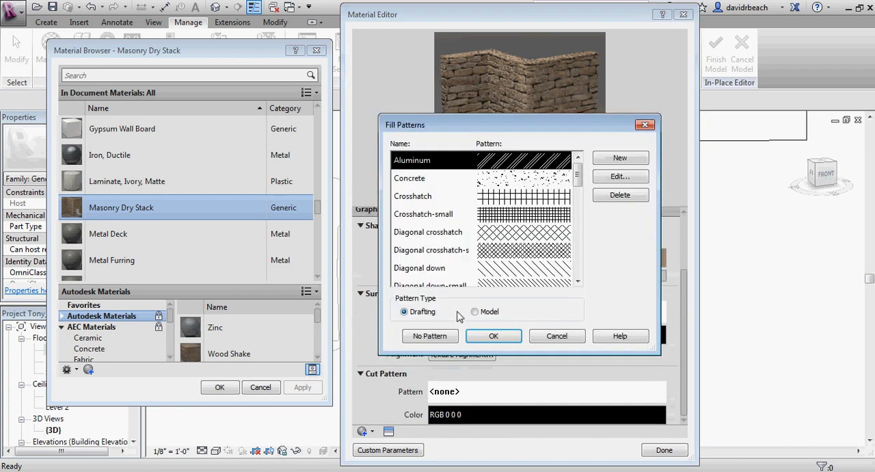
pyautogui.click(493, 336)
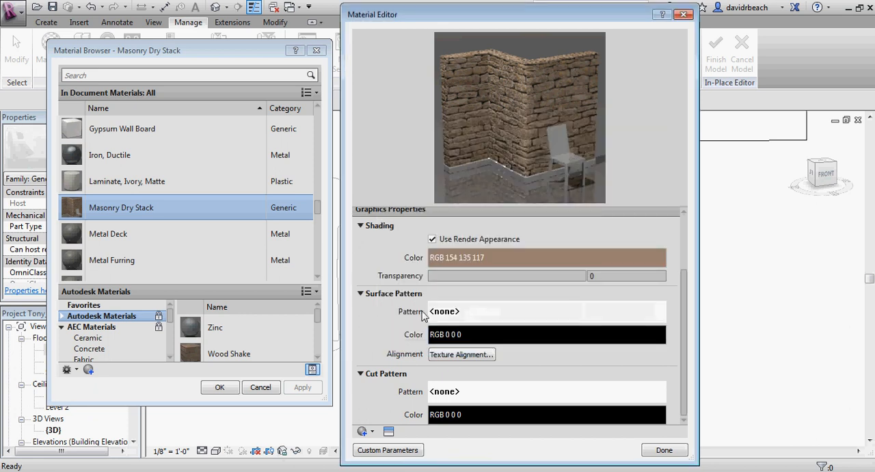
pyautogui.click(517, 311)
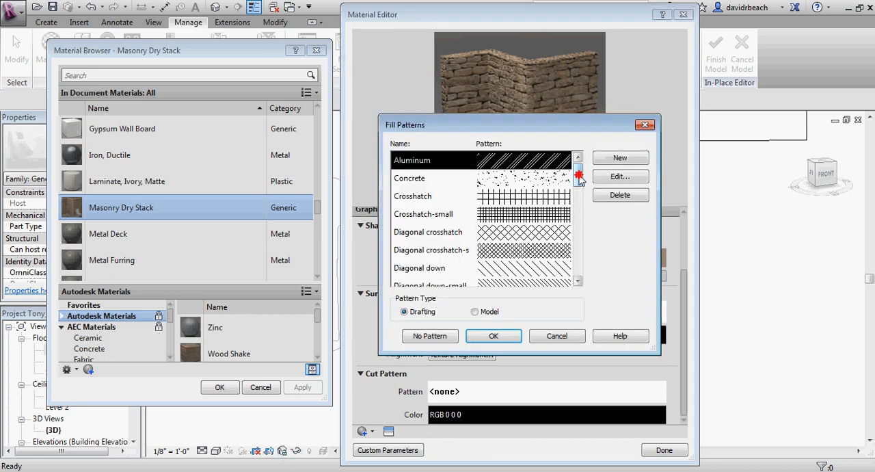
pyautogui.moveTo(579, 176); pyautogui.dragTo(595, 253)
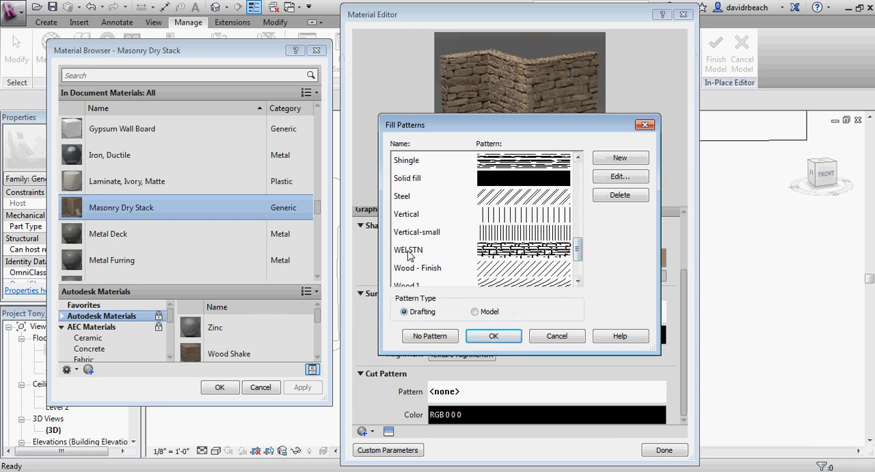
pyautogui.click(481, 255)
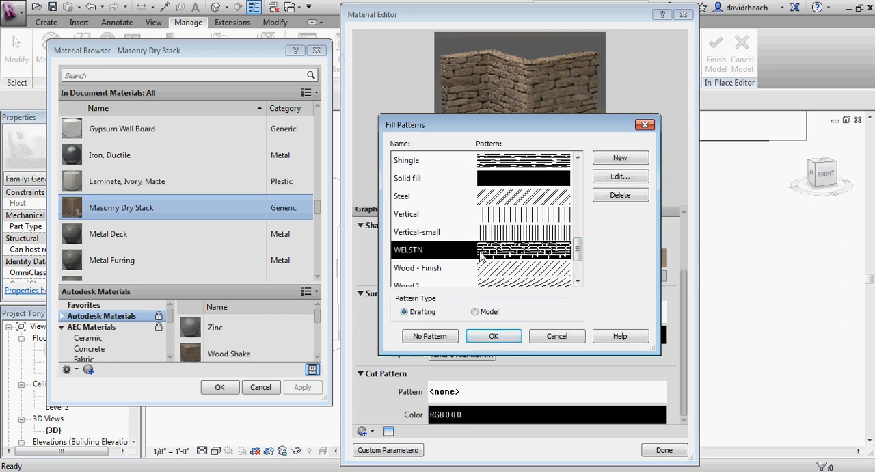
pyautogui.click(609, 197)
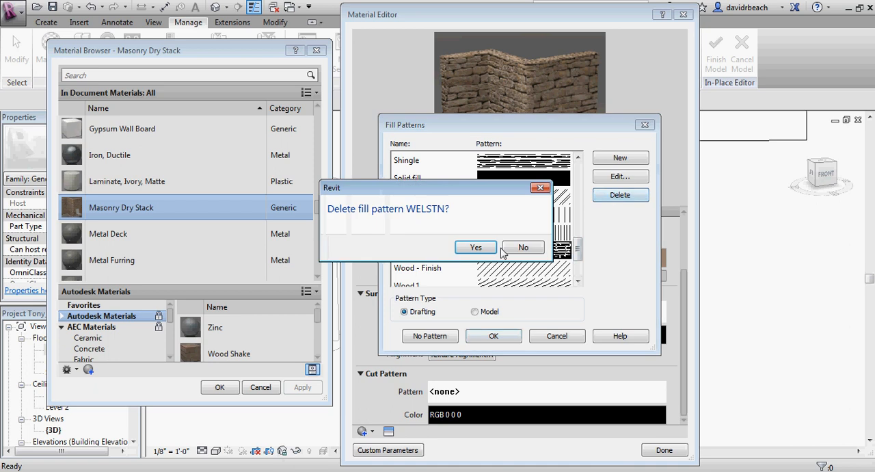
pyautogui.click(477, 247)
# Step: Look through the model and drafting fill patterns, and start a new custom drafting pattern
pyautogui.moveTo(577, 258); pyautogui.dragTo(586, 170)
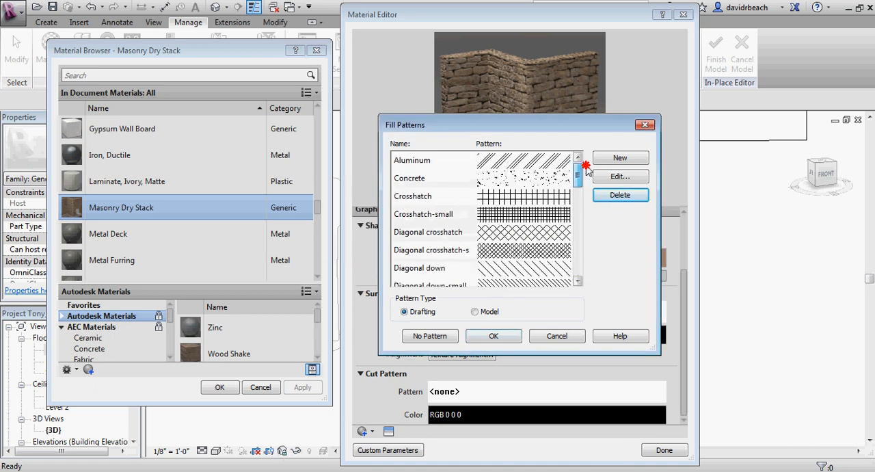
pyautogui.click(476, 312)
pyautogui.moveTo(578, 195); pyautogui.dragTo(579, 274)
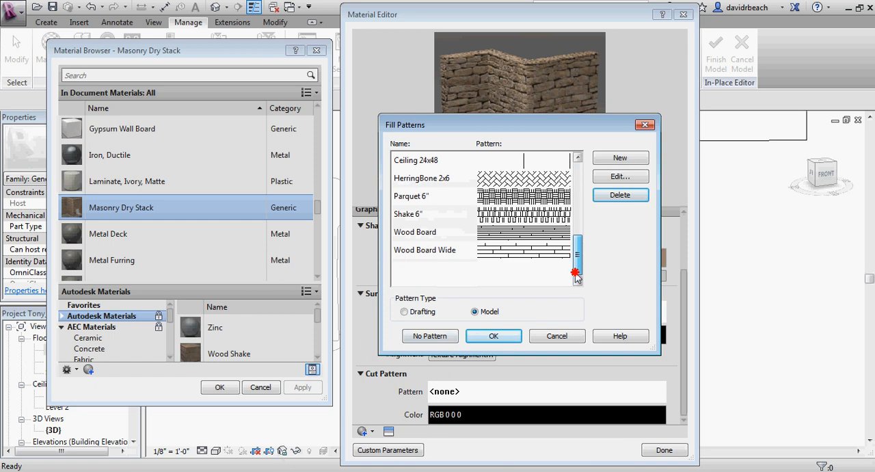
pyautogui.click(412, 313)
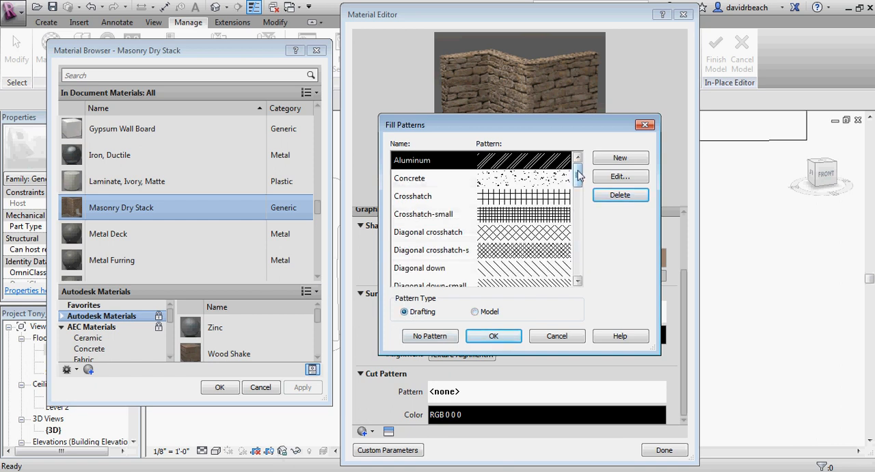
pyautogui.moveTo(578, 174)
pyautogui.mouseDown()
pyautogui.moveTo(579, 273)
pyautogui.moveTo(584, 175)
pyautogui.mouseUp()
pyautogui.click(624, 159)
pyautogui.click(517, 243)
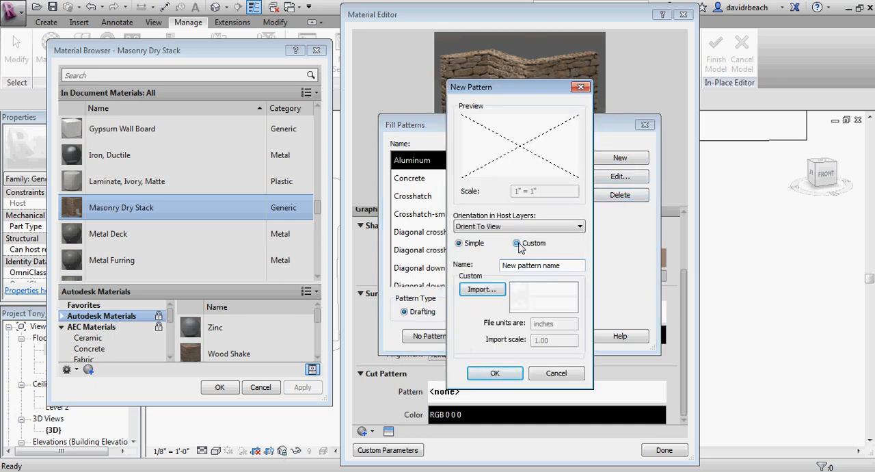
# Step: Browse for a hatch pattern file to import, going through the my box and Drury folders on drive C
pyautogui.click(482, 291)
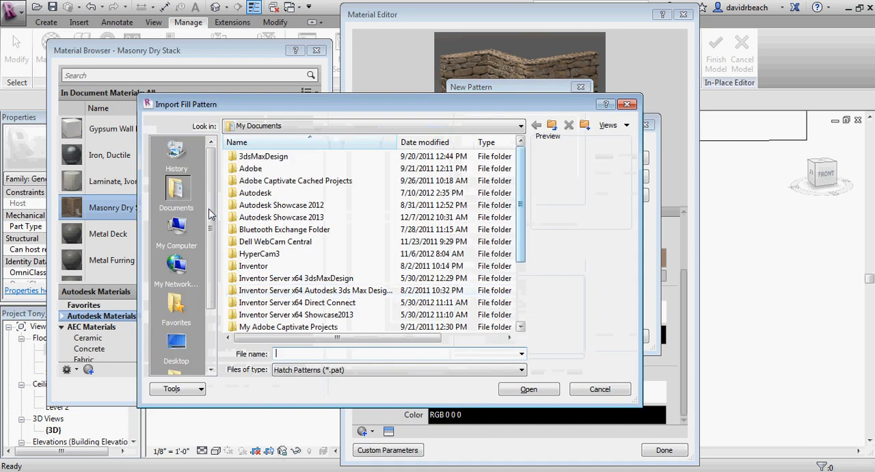
pyautogui.click(176, 345)
pyautogui.doubleClick(254, 182)
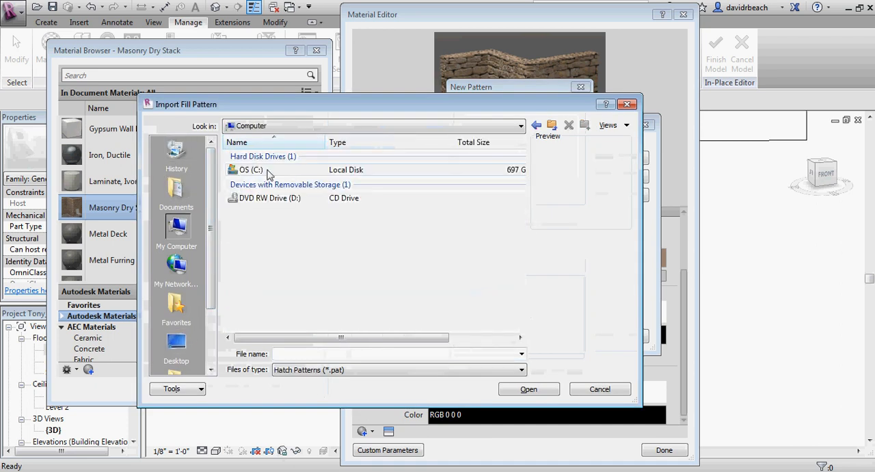
pyautogui.doubleClick(251, 168)
pyautogui.click(251, 242)
pyautogui.doubleClick(252, 242)
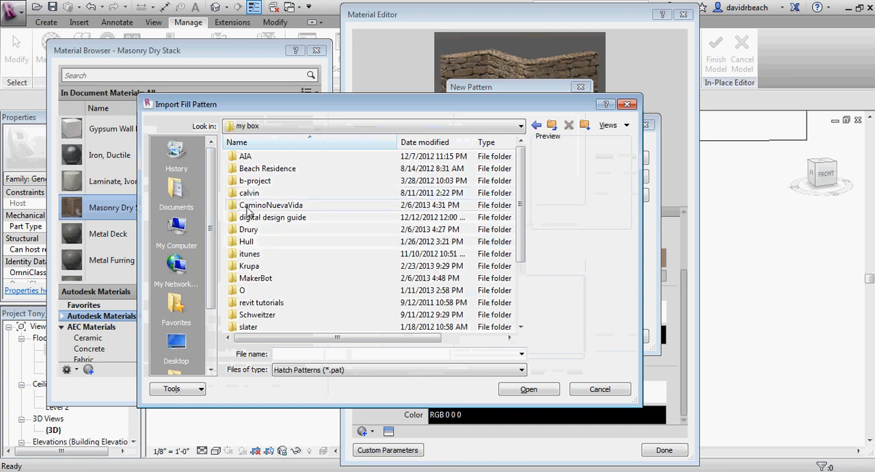
pyautogui.doubleClick(250, 230)
pyautogui.scroll(-2, 259, 192)
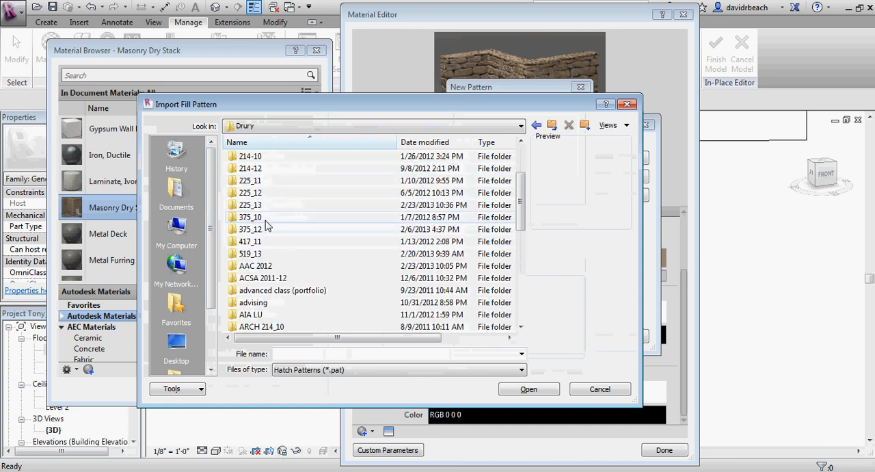
pyautogui.doubleClick(252, 205)
pyautogui.doubleClick(250, 170)
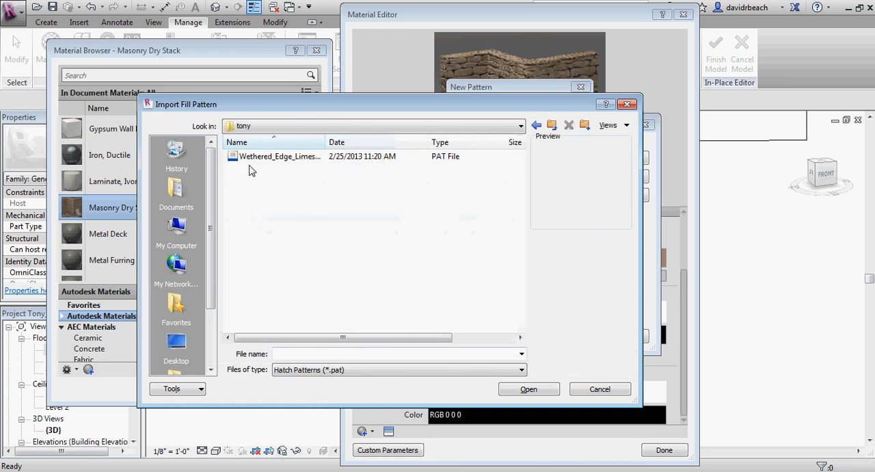
# Step: Import the Wethered_Edge_Limestone_3159 hatch pattern file and create the custom drafting fill pattern from it
pyautogui.click(274, 157)
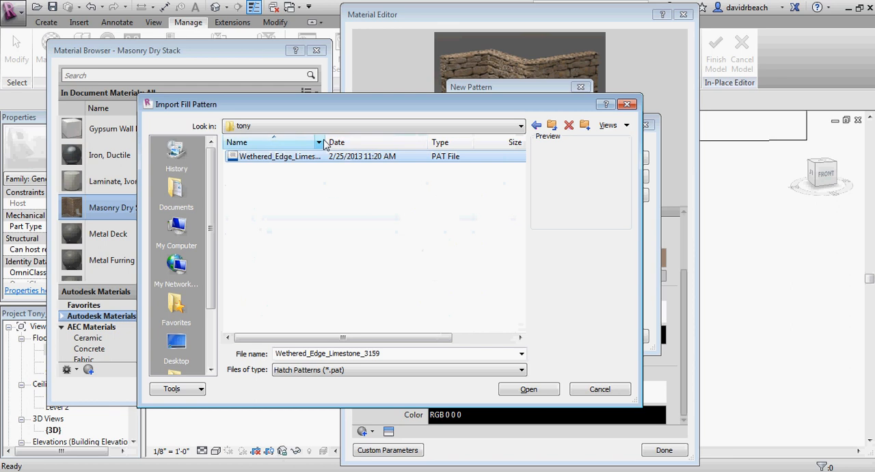
pyautogui.moveTo(320, 141); pyautogui.dragTo(385, 141)
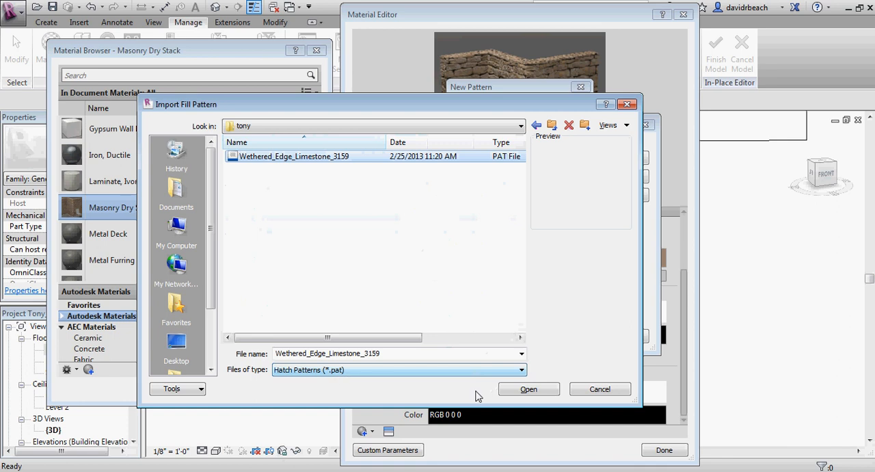
pyautogui.click(523, 391)
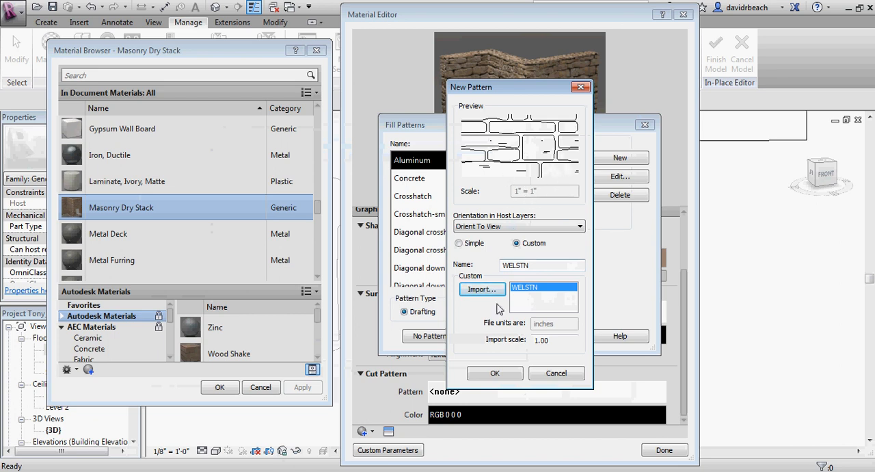
pyautogui.click(495, 373)
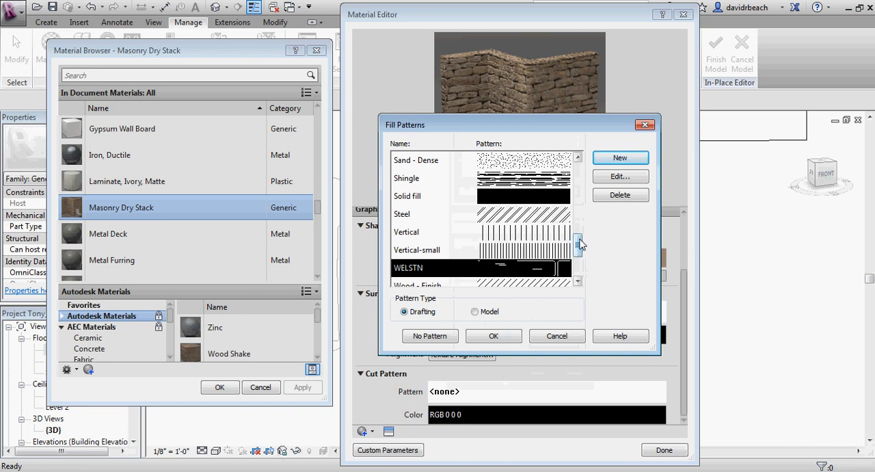
# Step: Assign the imported WELSTN pattern as the material's surface pattern and set its color to gray, RGB 128 128 128
pyautogui.moveTo(578, 242); pyautogui.dragTo(578, 250)
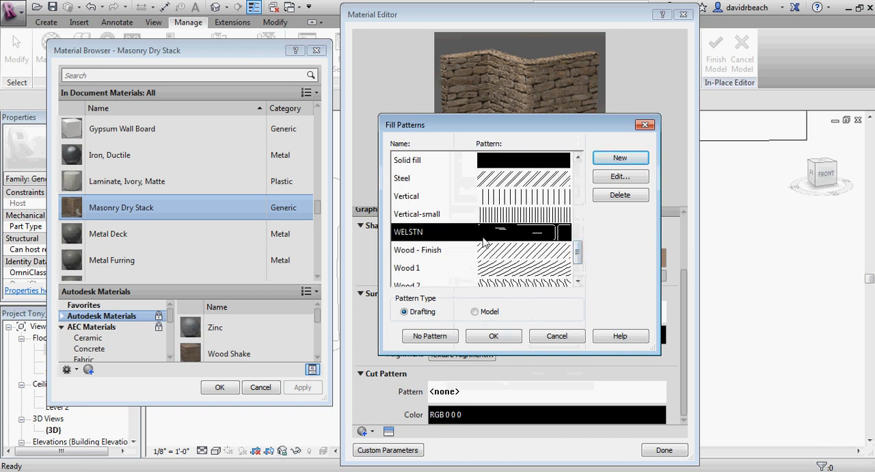
pyautogui.click(493, 339)
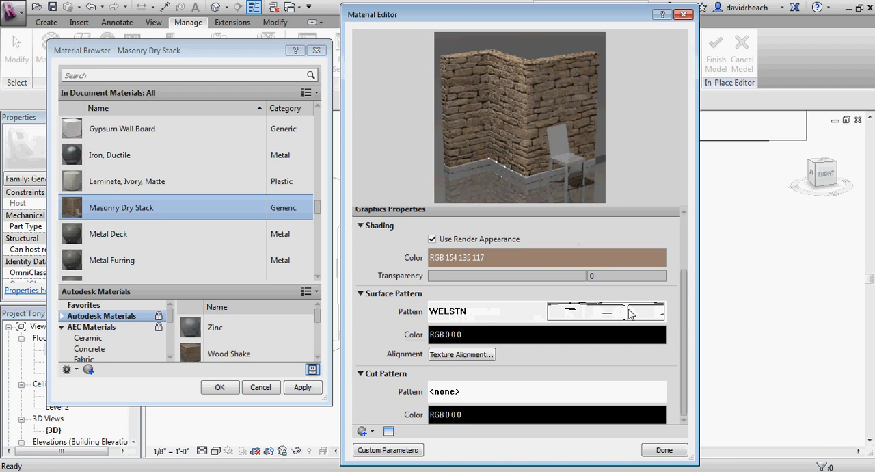
pyautogui.click(540, 337)
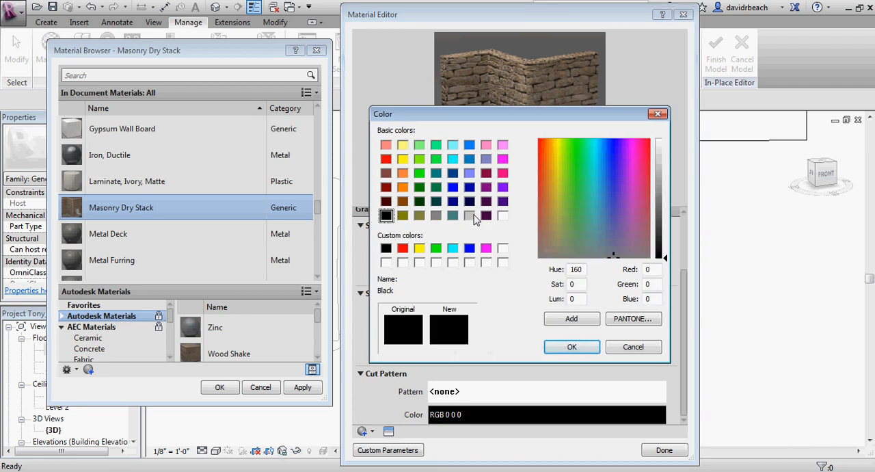
pyautogui.click(436, 215)
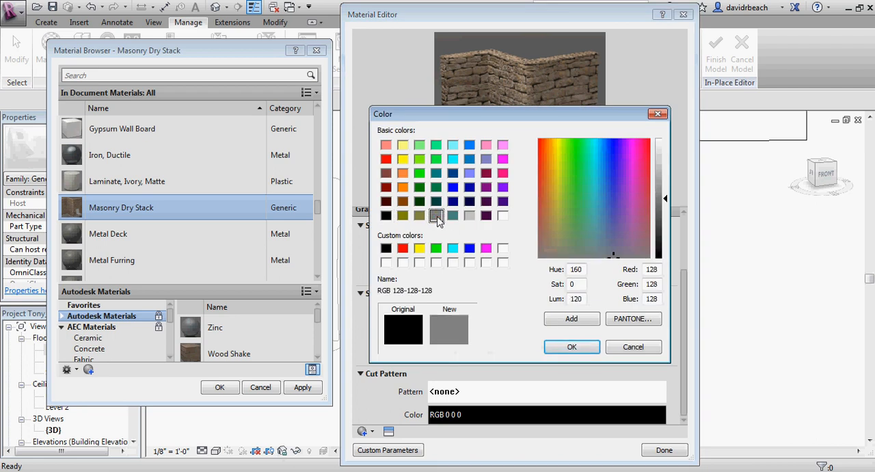
pyautogui.click(571, 347)
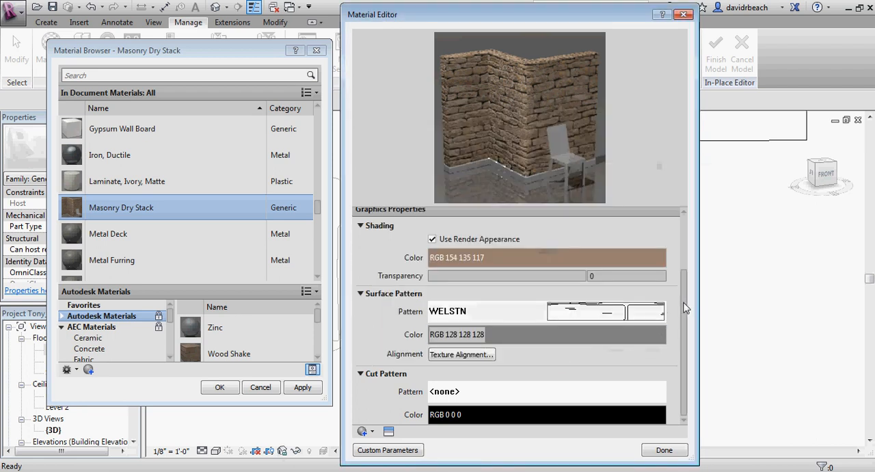
# Step: Set the material's cut pattern to the Diagonal up-small drafting pattern
pyautogui.click(529, 391)
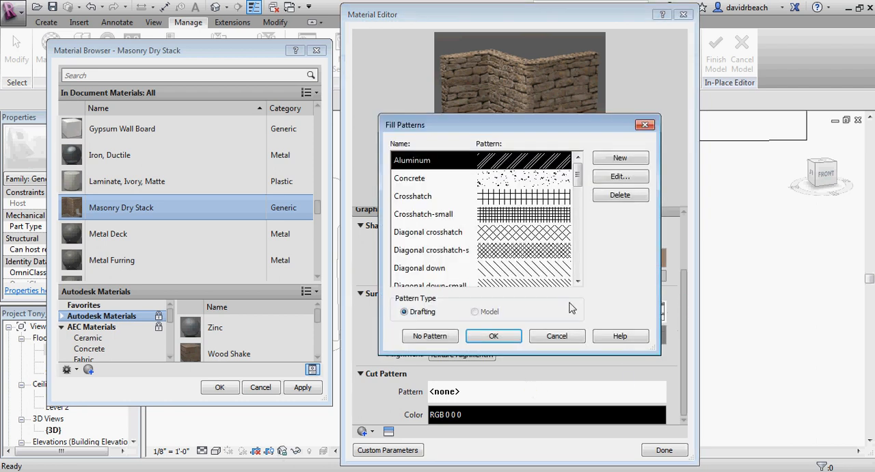
pyautogui.moveTo(579, 174); pyautogui.dragTo(579, 237)
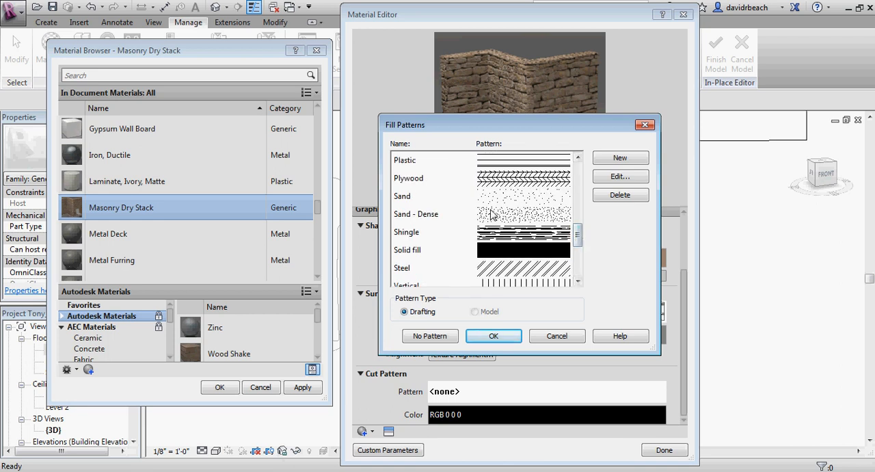
pyautogui.click(498, 216)
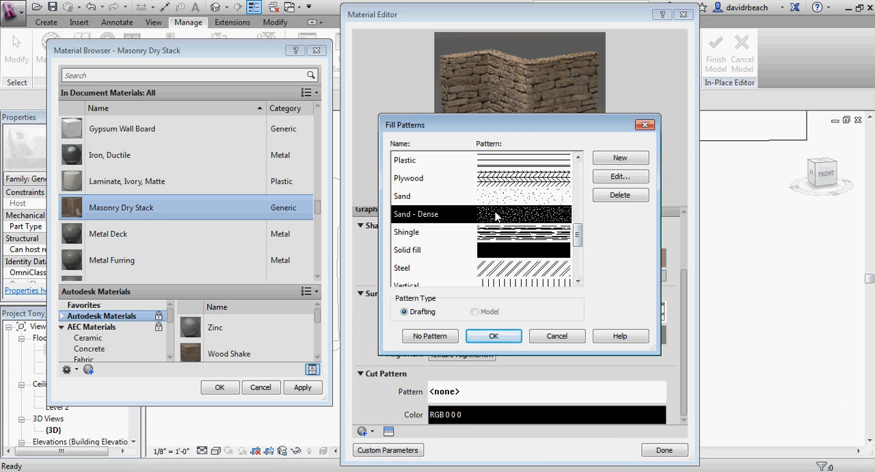
pyautogui.moveTo(579, 235); pyautogui.dragTo(584, 198)
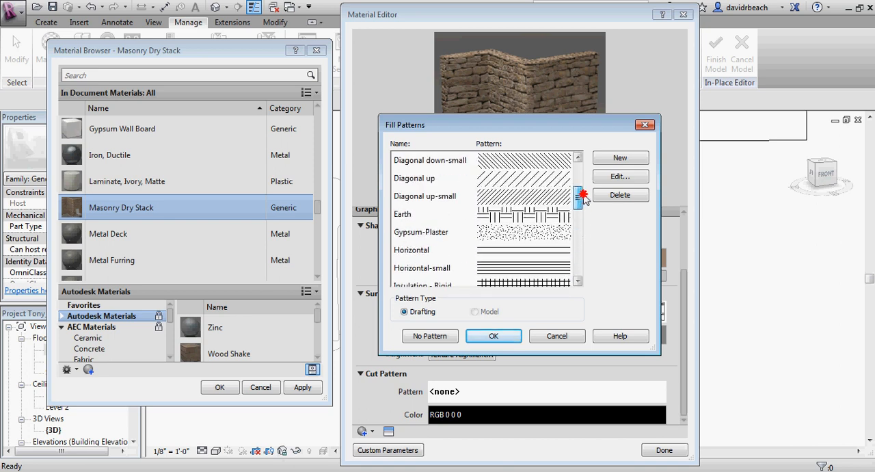
pyautogui.click(508, 197)
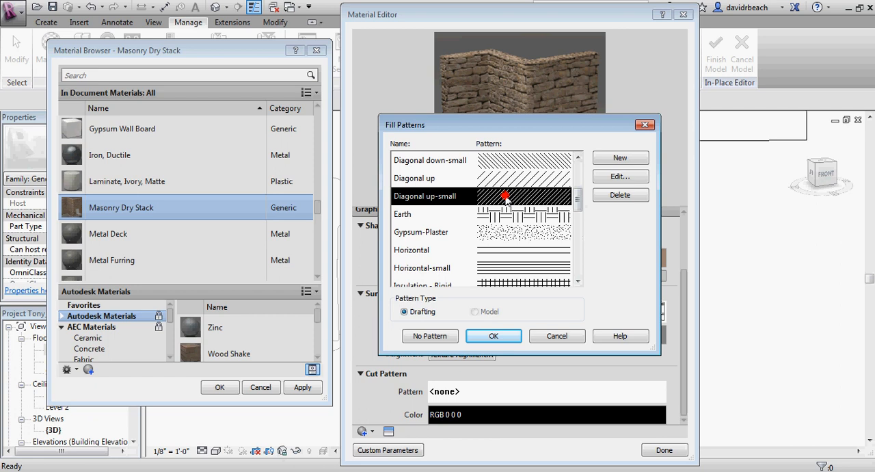
pyautogui.click(494, 336)
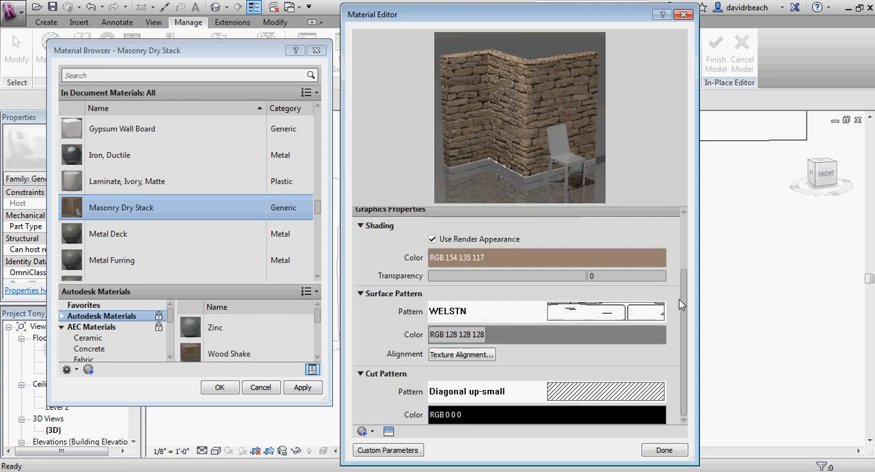
# Step: Set the cut pattern's color to gray, RGB 128 128 128, and finish editing the material
pyautogui.click(530, 415)
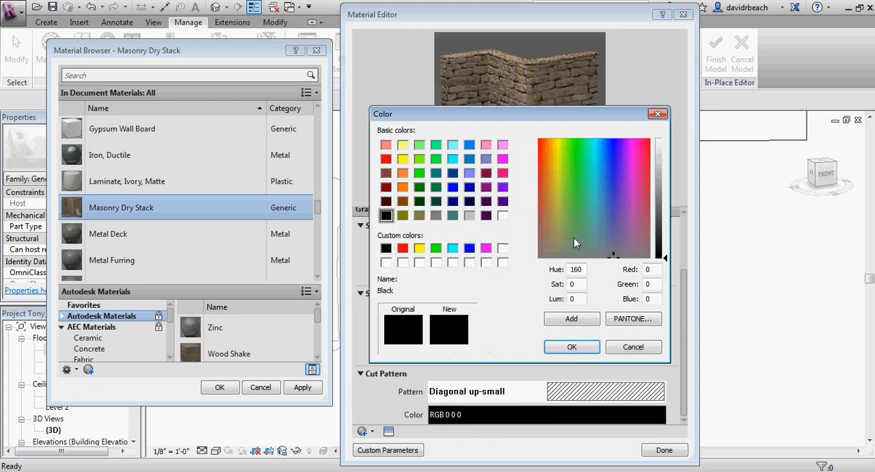
pyautogui.click(437, 215)
pyautogui.click(578, 346)
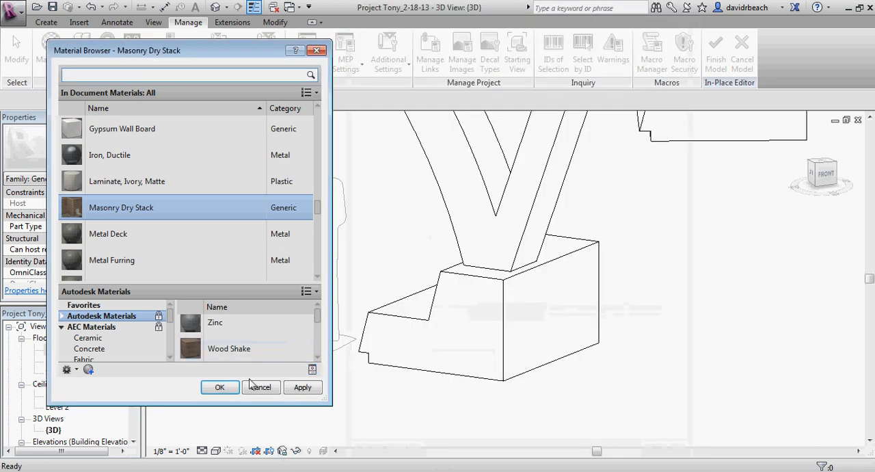
# Step: Accept the material changes and inspect the surface pattern on the stepped footing's faces in the 3D view
pyautogui.click(220, 387)
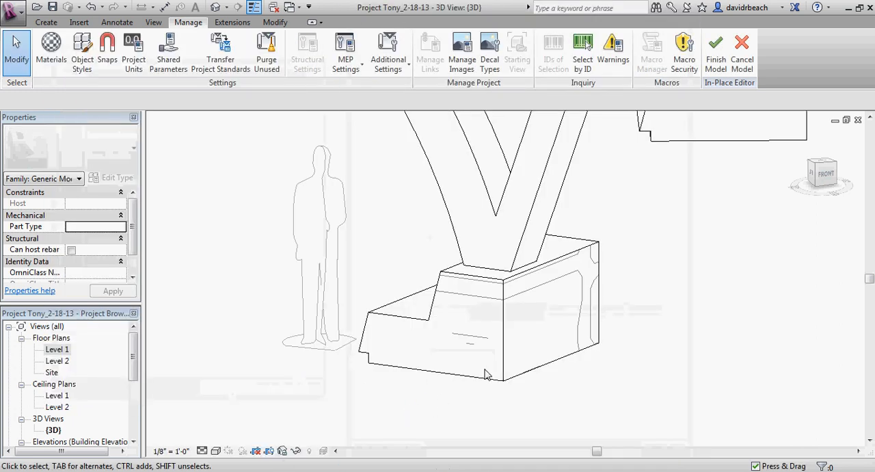
pyautogui.scroll(4, 519, 335)
pyautogui.scroll(-1, 530, 246)
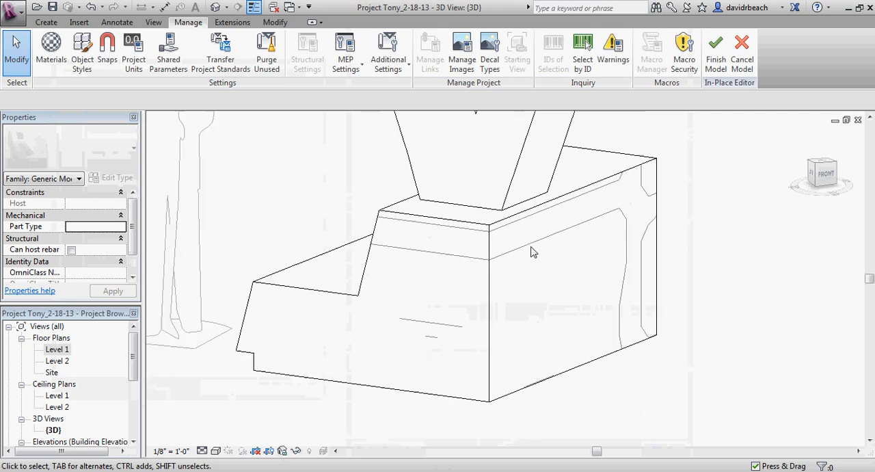
# Step: Open the Masonry Dry Stack material for editing and go to its surface pattern settings
pyautogui.scroll(-4, 533, 253)
pyautogui.keyDown('shift'); pyautogui.moveTo(533, 253); pyautogui.dragTo(568, 337, button='middle'); pyautogui.keyUp('shift')
pyautogui.scroll(4, 606, 293)
pyautogui.scroll(-1, 579, 315)
pyautogui.click(53, 51)
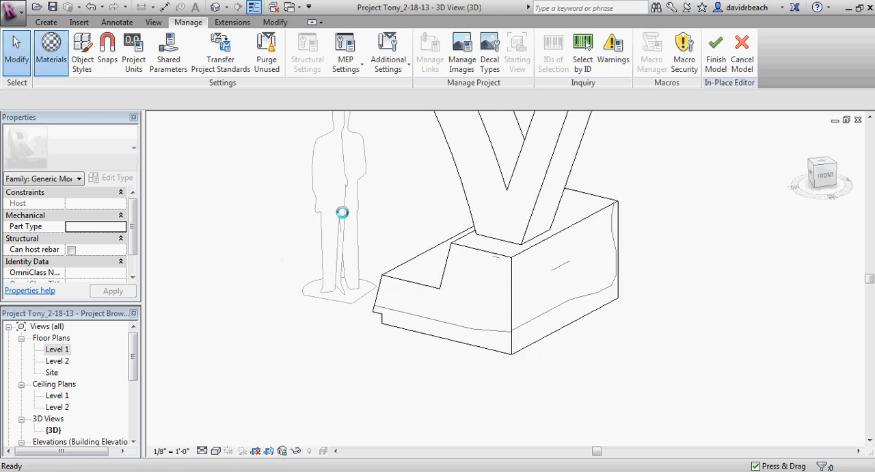
pyautogui.doubleClick(103, 197)
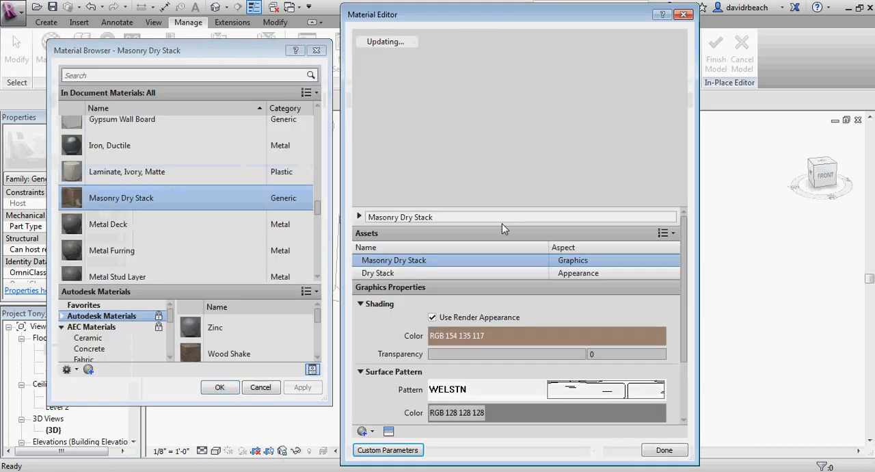
pyautogui.moveTo(685, 321); pyautogui.dragTo(685, 361)
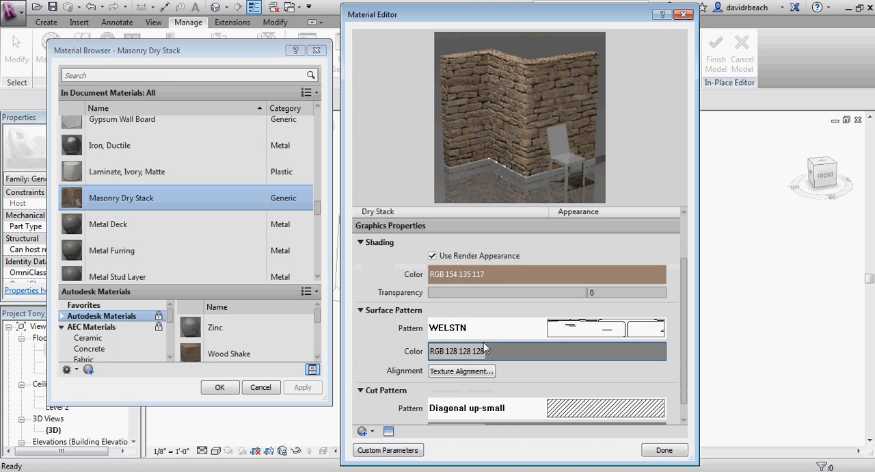
# Step: Edit the WELSTN fill pattern and re-import its hatch from the Wethered_Edge_Limestone_3159 pattern file
pyautogui.click(580, 331)
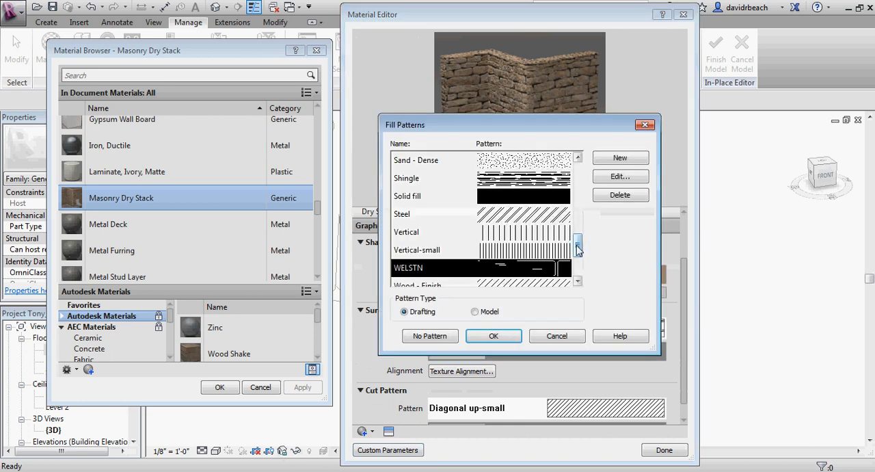
pyautogui.moveTo(577, 245); pyautogui.dragTo(577, 249)
pyautogui.click(616, 176)
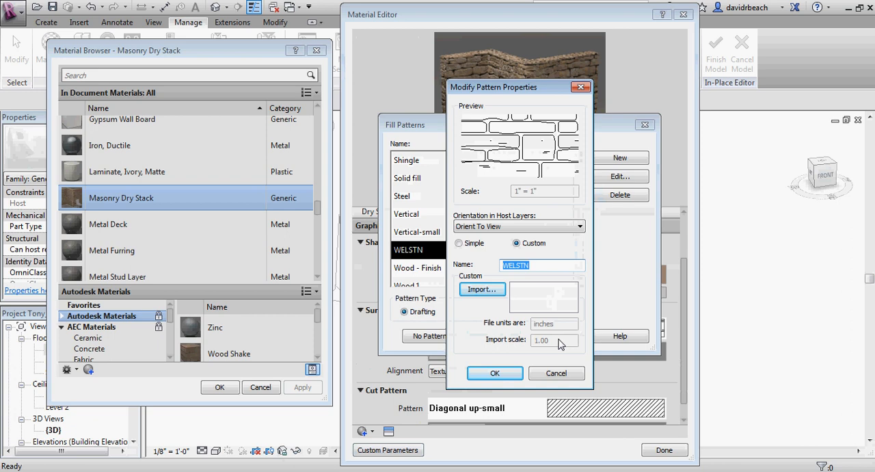
pyautogui.click(475, 290)
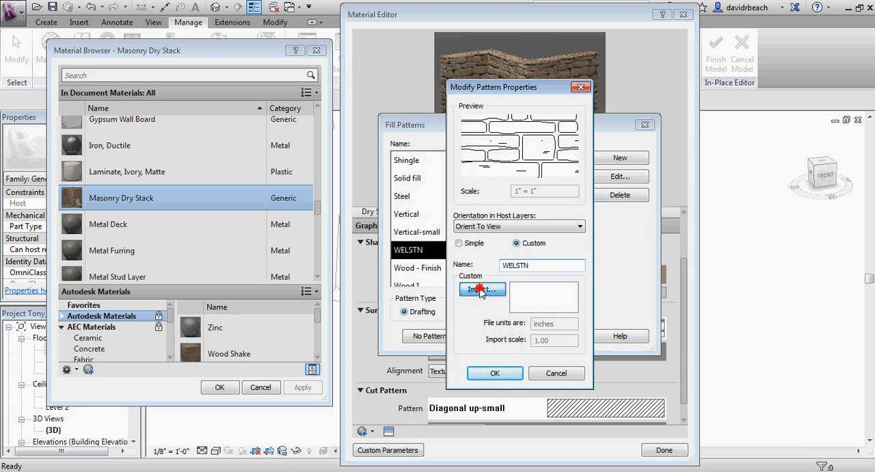
pyautogui.click(259, 157)
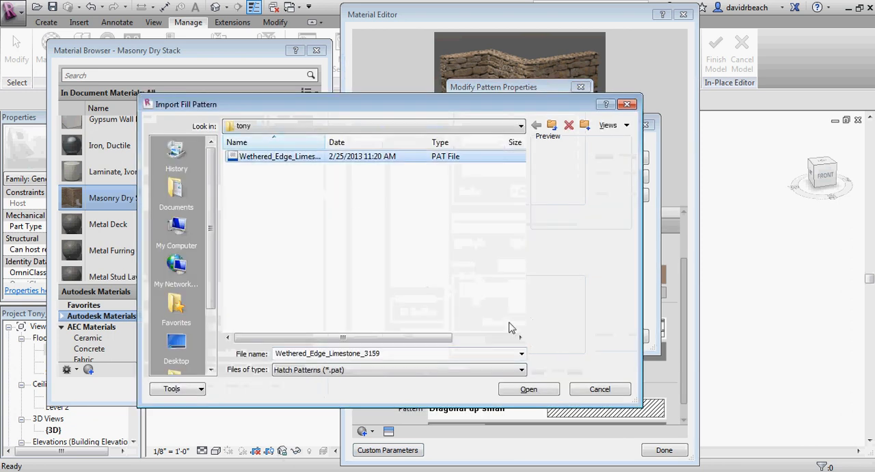
pyautogui.click(529, 390)
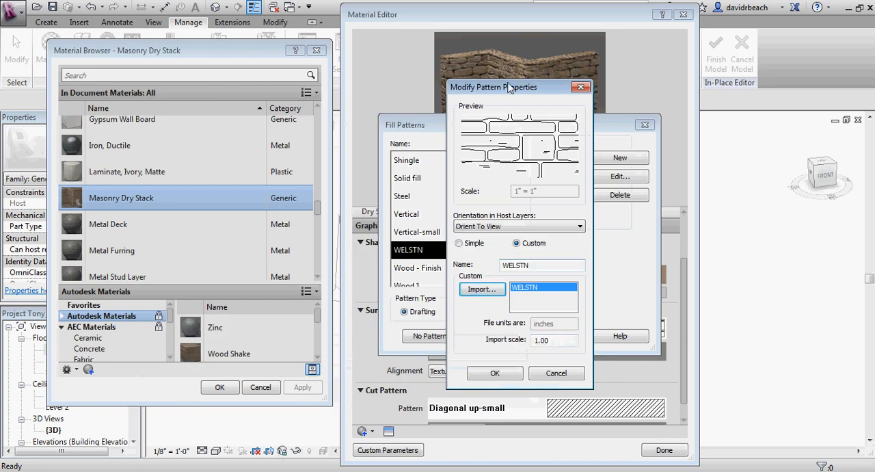
# Step: Work out the scale factor 1/12 in Calculator, keeping the pattern properties in view
pyautogui.moveTo(508, 87); pyautogui.dragTo(288, 102)
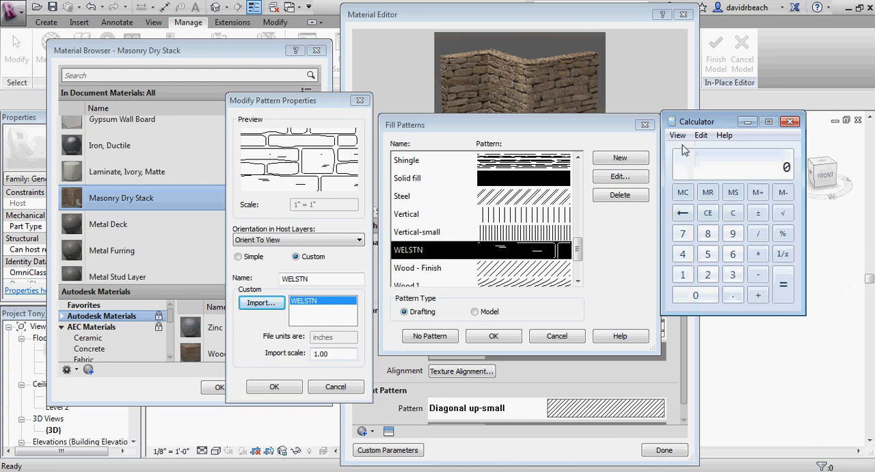
pyautogui.moveTo(711, 121); pyautogui.dragTo(632, 148)
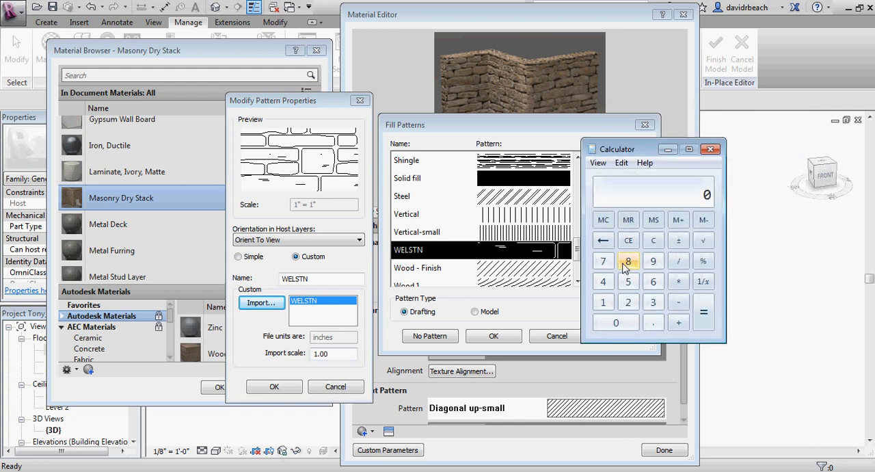
pyautogui.write('12')
pyautogui.press('Return')
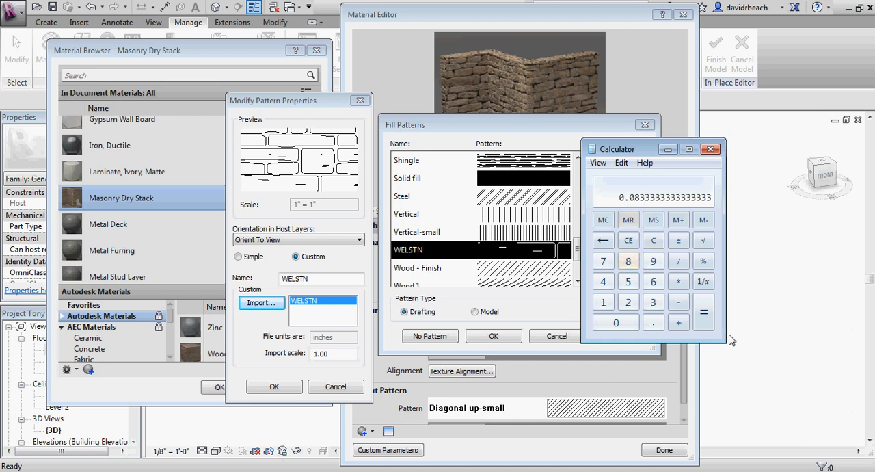
# Step: Set the WELSTN pattern's import scale to .0833 and accept the pattern and material changes
pyautogui.click(283, 353)
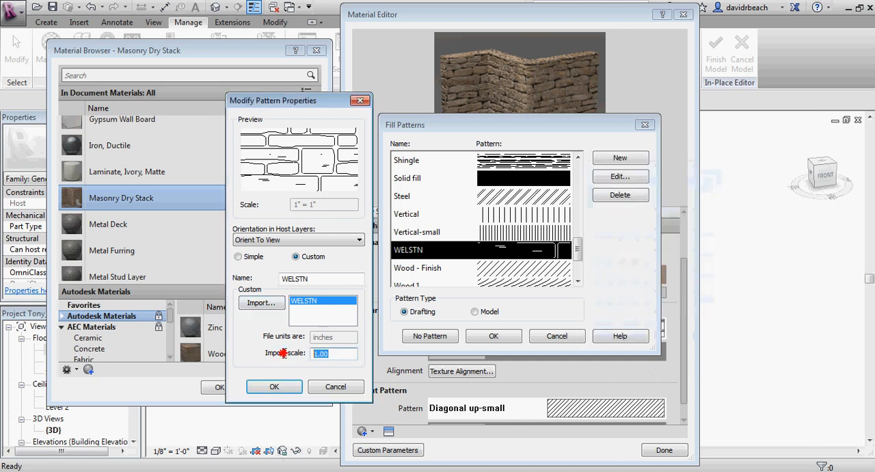
pyautogui.write('.0833')
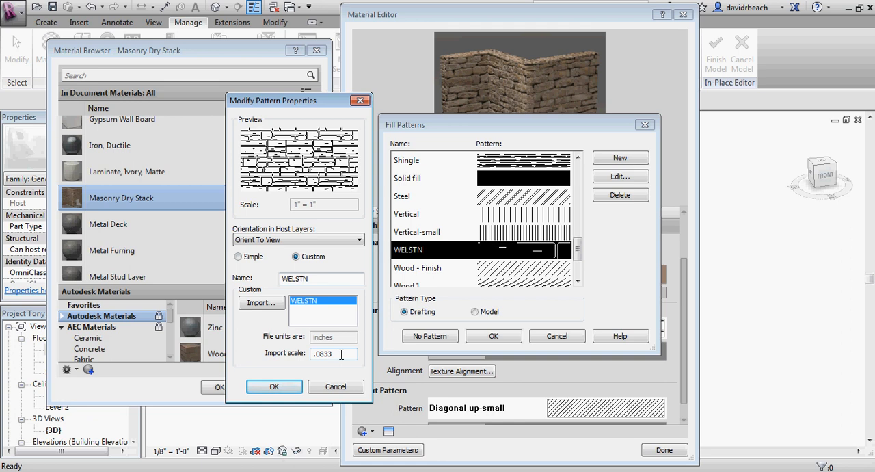
pyautogui.click(287, 388)
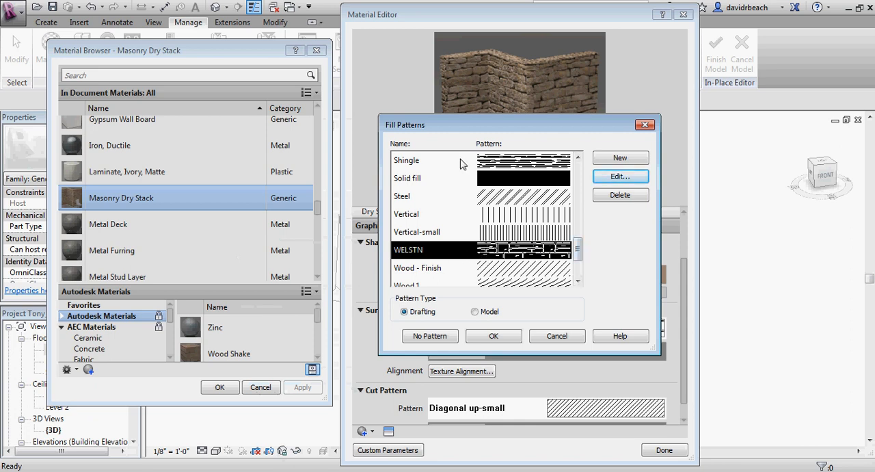
pyautogui.click(495, 336)
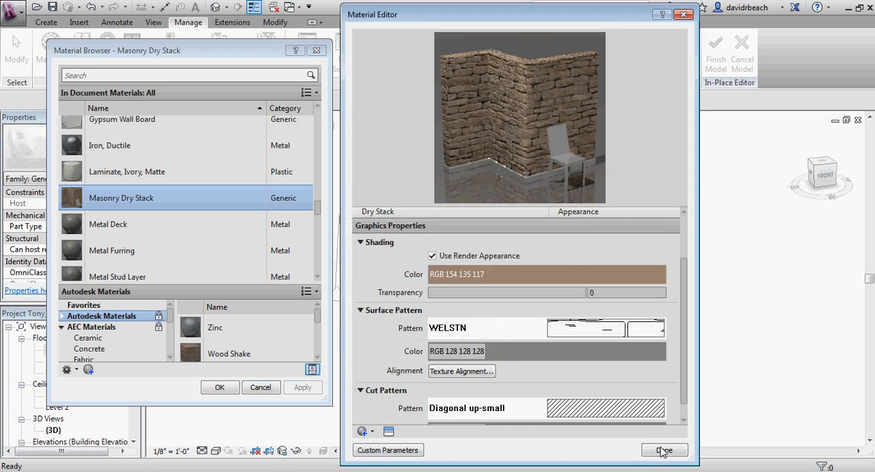
pyautogui.click(665, 450)
pyautogui.click(219, 387)
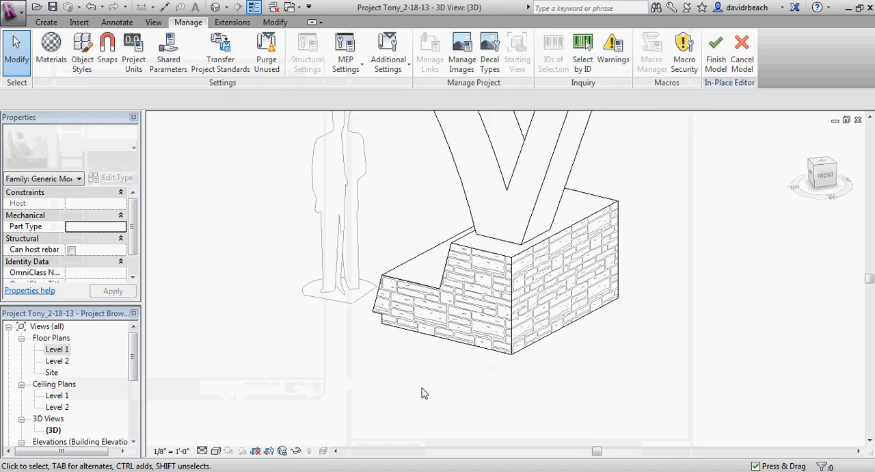
# Step: Check the rescaled stone pattern on the stepped footing and open the footing extrusion's profile sketch for editing
pyautogui.keyDown('shift'); pyautogui.moveTo(421, 390); pyautogui.dragTo(450, 395, button='middle'); pyautogui.keyUp('shift')
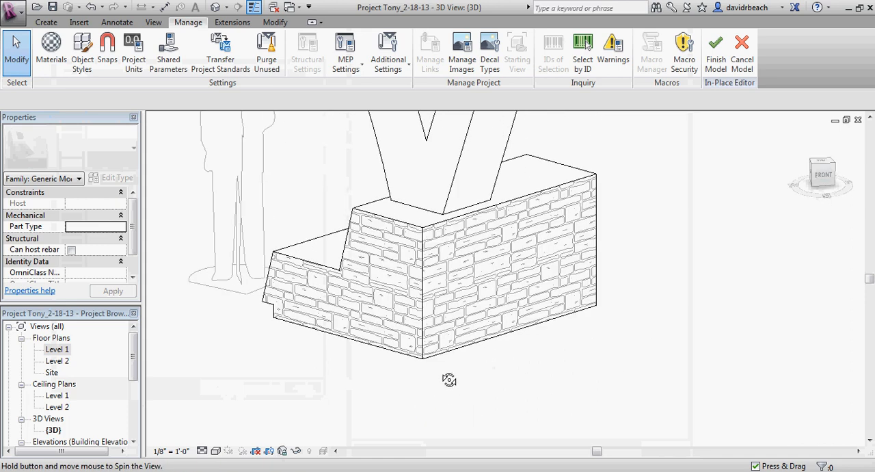
pyautogui.scroll(-5, 445, 361)
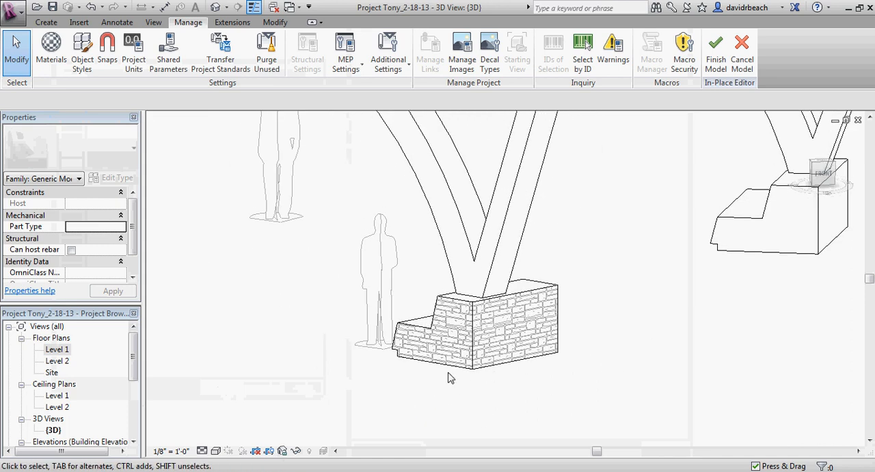
pyautogui.scroll(4, 437, 301)
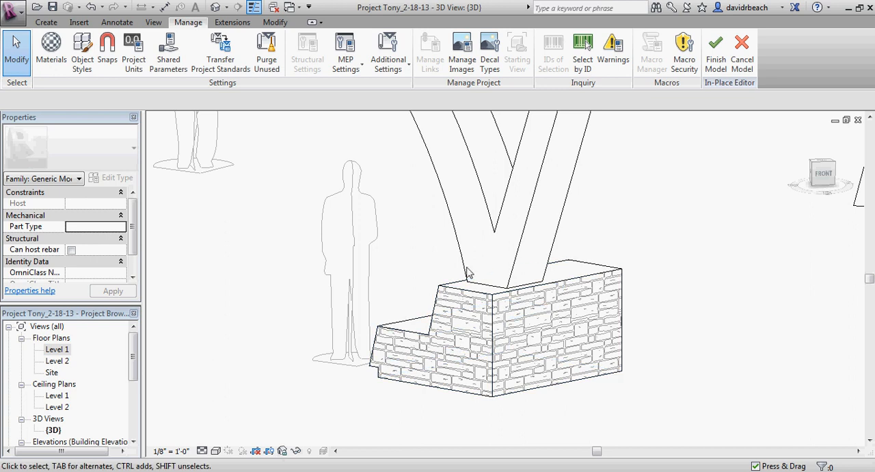
pyautogui.keyDown('shift'); pyautogui.moveTo(487, 296); pyautogui.dragTo(437, 318, button='middle'); pyautogui.keyUp('shift')
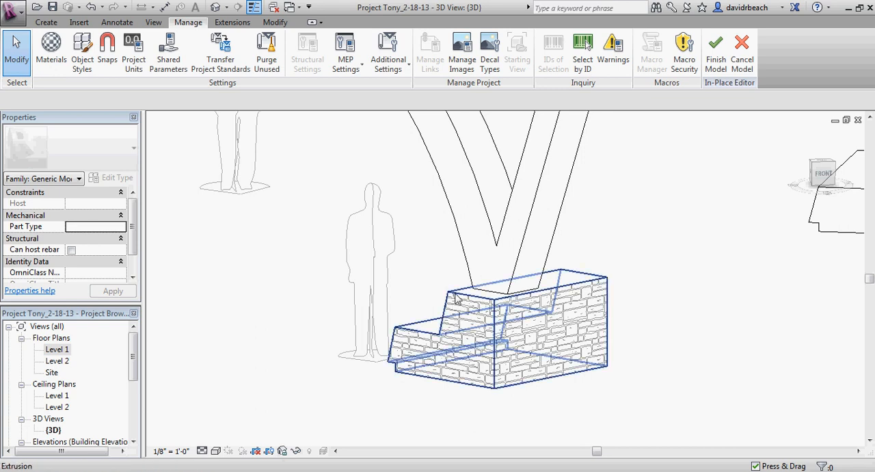
pyautogui.click(474, 309)
pyautogui.click(445, 58)
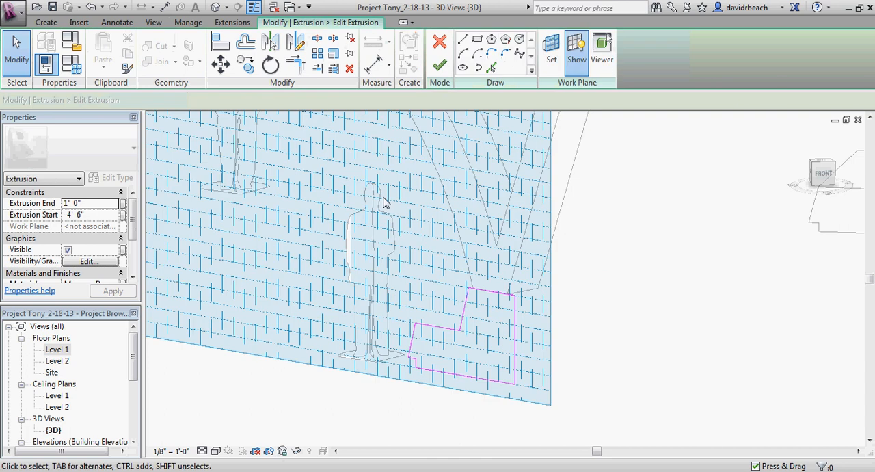
pyautogui.moveTo(504, 299)
pyautogui.keyDown('shift'); pyautogui.mouseDown(button='middle')
pyautogui.moveTo(490, 324)
pyautogui.moveTo(552, 292)
pyautogui.moveTo(472, 317)
pyautogui.mouseUp(button='middle'); pyautogui.keyUp('shift')
pyautogui.scroll(5, 522, 296)
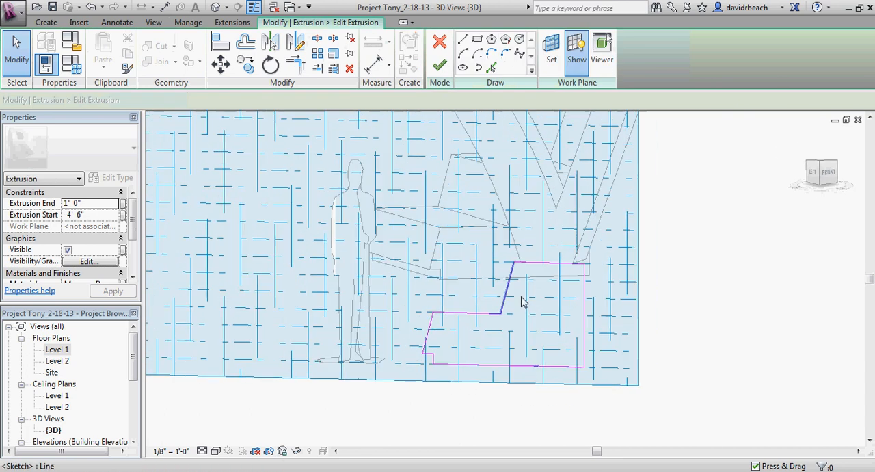
pyautogui.moveTo(544, 291); pyautogui.dragTo(503, 246, button='middle')
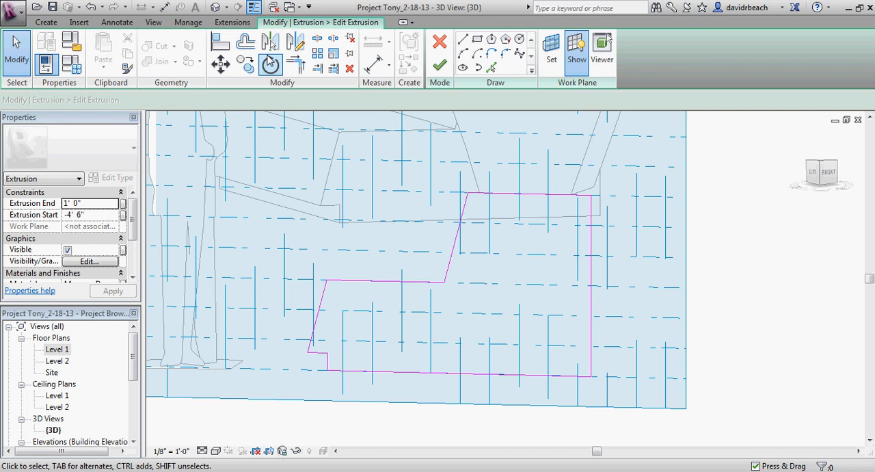
# Step: Offset copies of the profile's upper top edge, sloped riser and lower step edge 4" inward
pyautogui.click(246, 43)
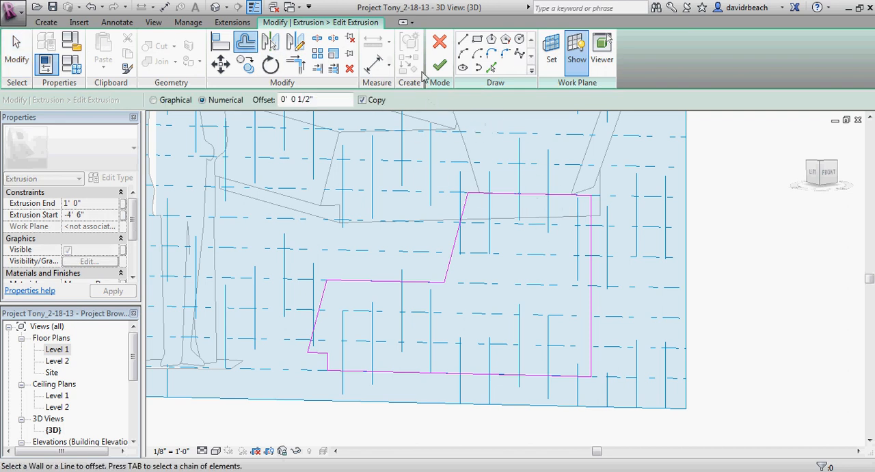
pyautogui.moveTo(325, 100); pyautogui.dragTo(212, 92)
pyautogui.write('4')
pyautogui.press('Return')
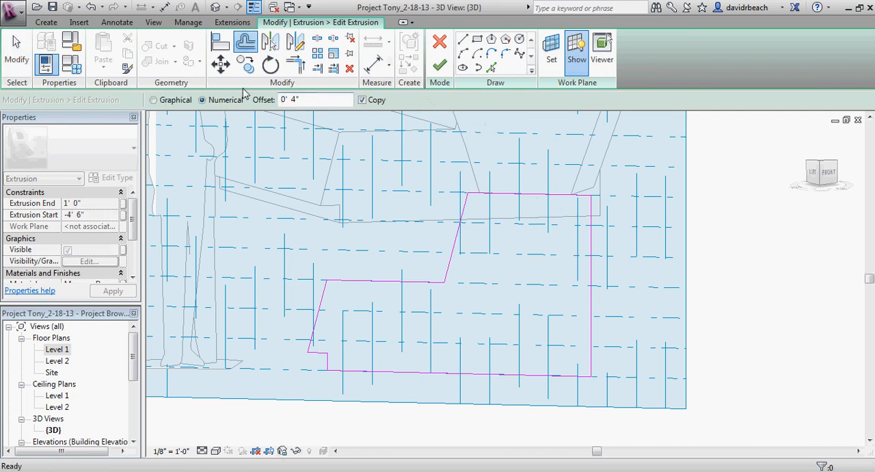
pyautogui.click(523, 196)
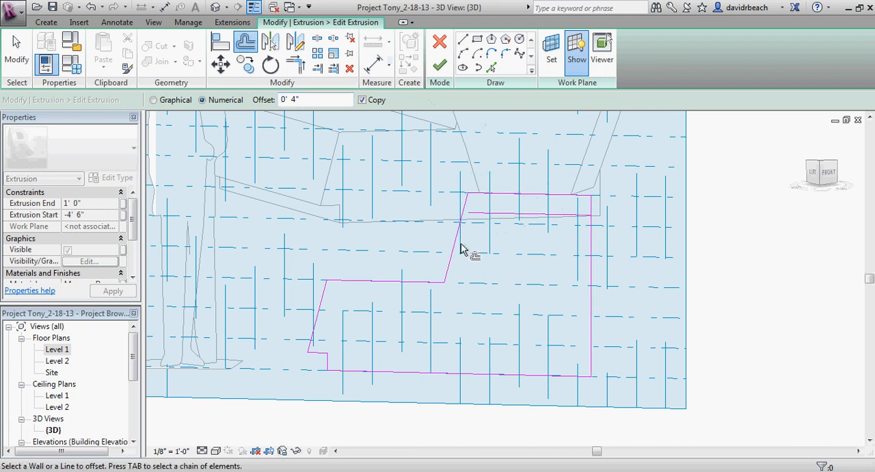
pyautogui.click(462, 250)
pyautogui.click(411, 296)
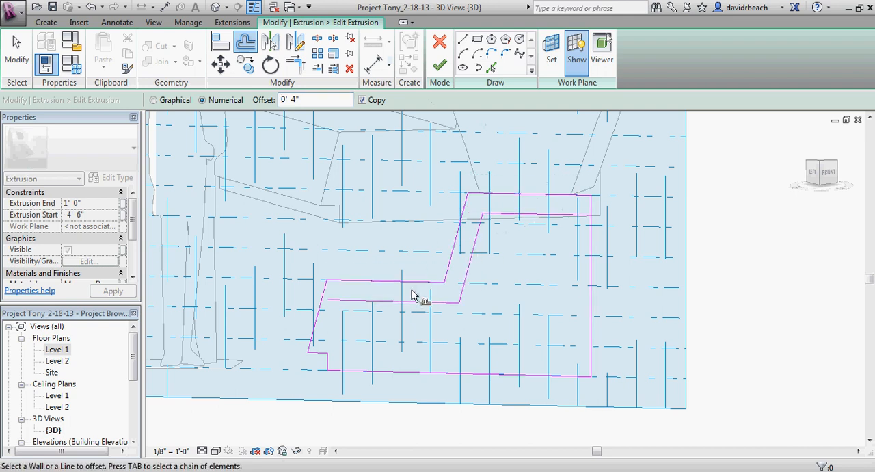
# Step: Trim the offset lines to the profile's sloped front edge and vertical back edge to close the lowered outline
pyautogui.press('Escape')
pyautogui.press('t')
pyautogui.press('r')
pyautogui.click(318, 316)
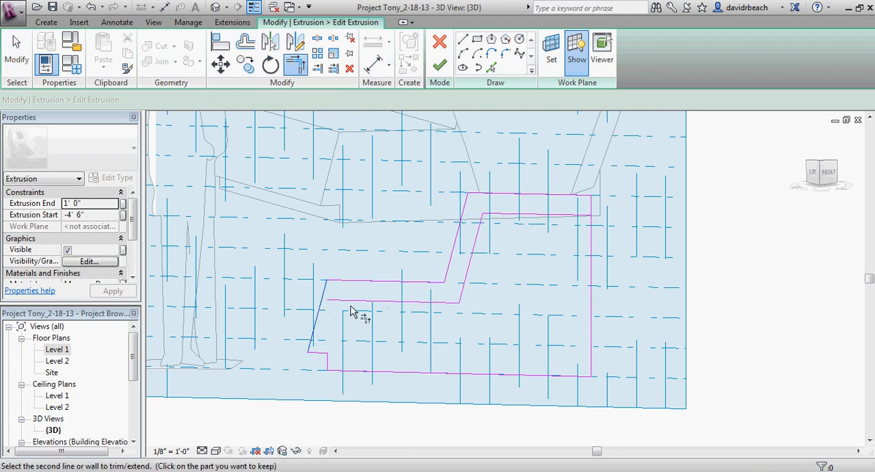
pyautogui.click(400, 303)
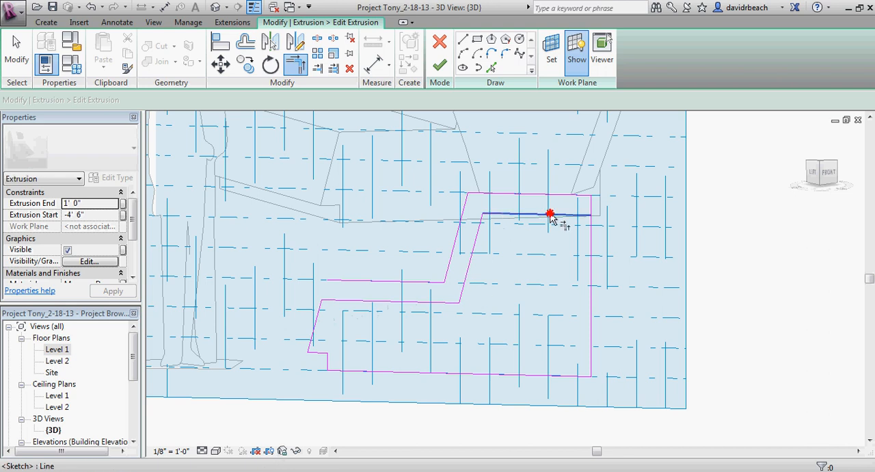
pyautogui.click(590, 237)
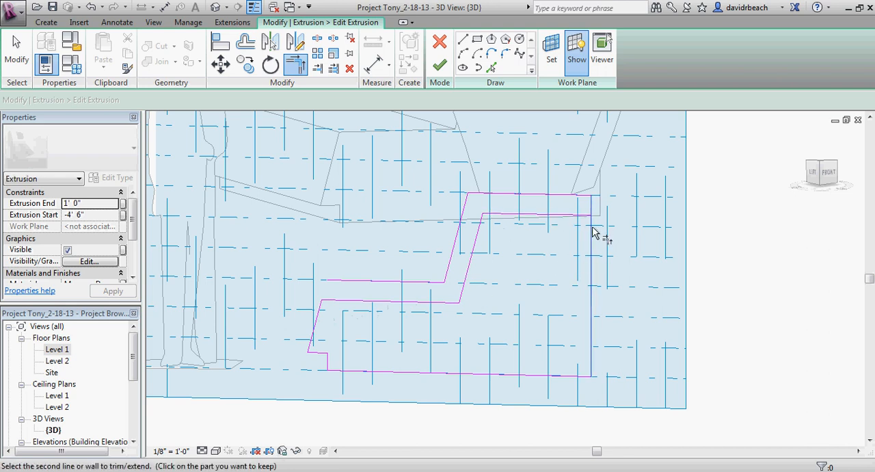
pyautogui.click(559, 218)
pyautogui.press('Escape')
# Step: Delete the original upper top, riser and lower step edges outside the offset outline and finish the extrusion sketch
pyautogui.moveTo(505, 203); pyautogui.dragTo(427, 186)
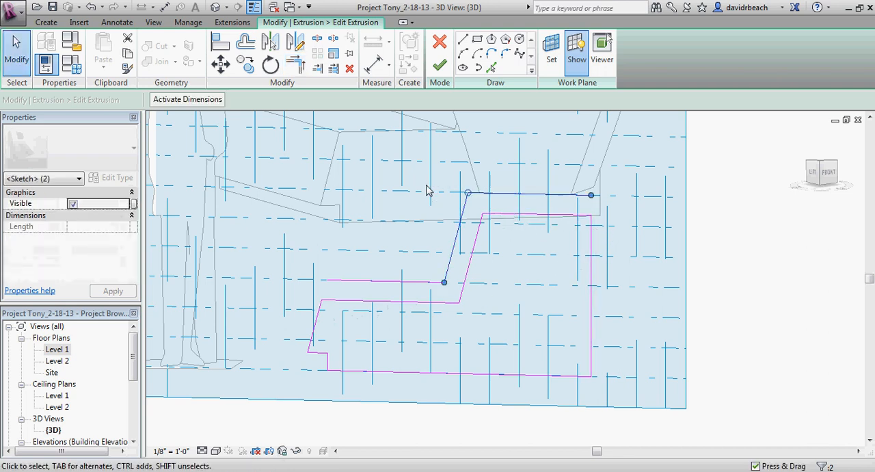
pyautogui.press('Delete')
pyautogui.click(417, 281)
pyautogui.press('Delete')
pyautogui.moveTo(429, 252); pyautogui.dragTo(417, 256, button='middle')
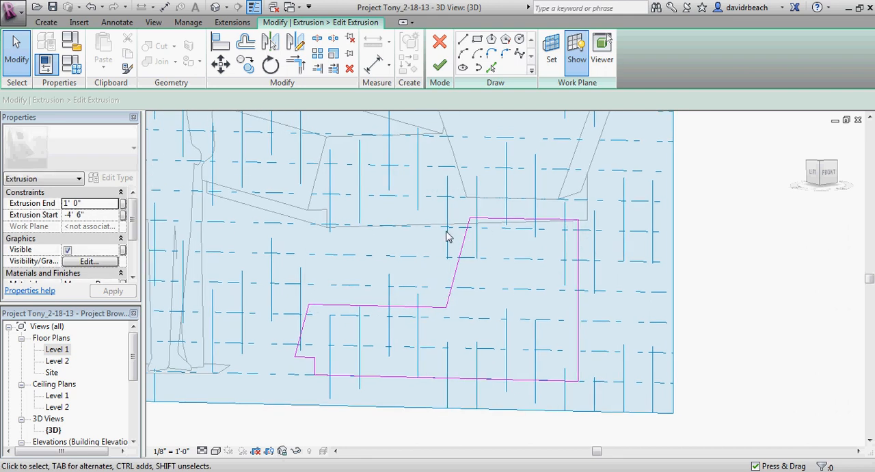
pyautogui.click(440, 65)
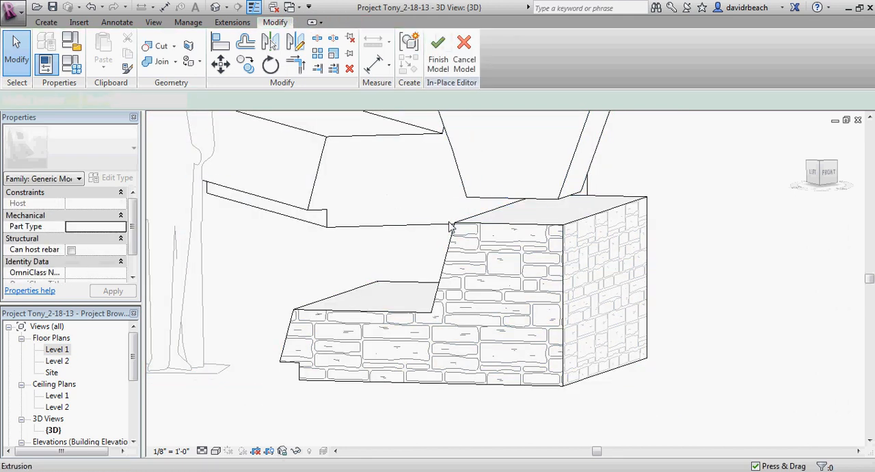
# Step: Select the stone footing extrusion and inspect the stepped top where it meets the column legs
pyautogui.click(483, 228)
pyautogui.keyDown('shift'); pyautogui.moveTo(401, 228); pyautogui.dragTo(399, 301, button='middle'); pyautogui.keyUp('shift')
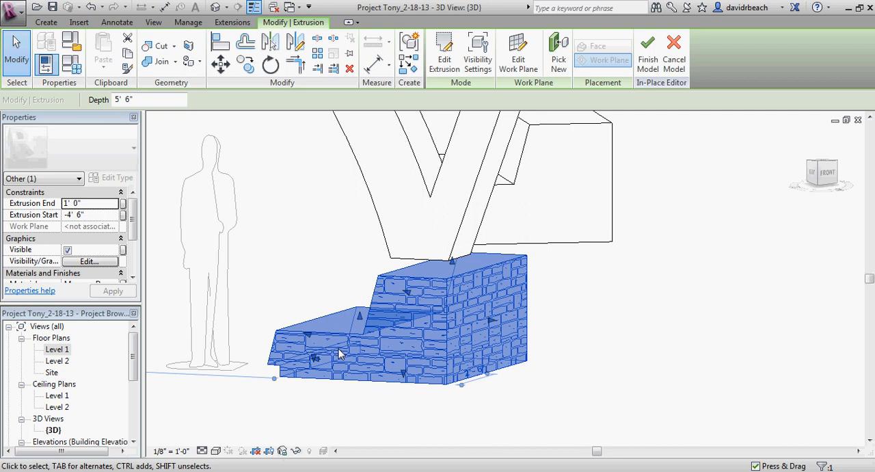
pyautogui.scroll(3, 305, 306)
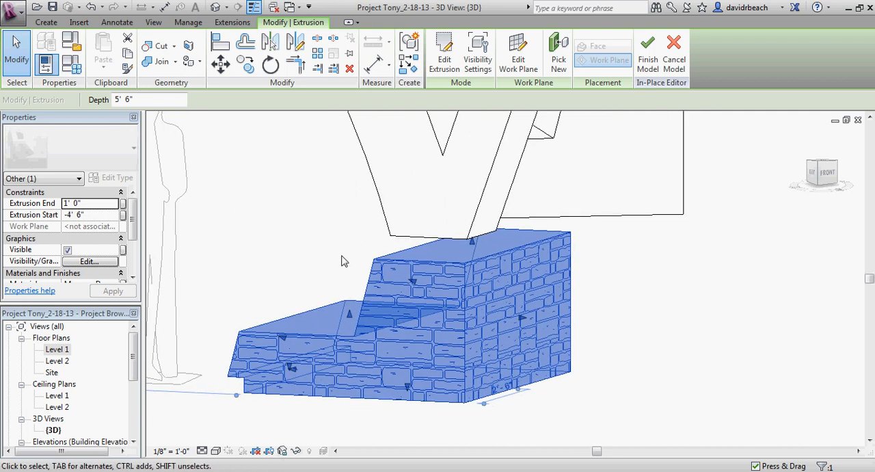
# Step: Open the Level 1 floor plan and copy the stone footing extrusion to a spot beside the original
pyautogui.doubleClick(57, 350)
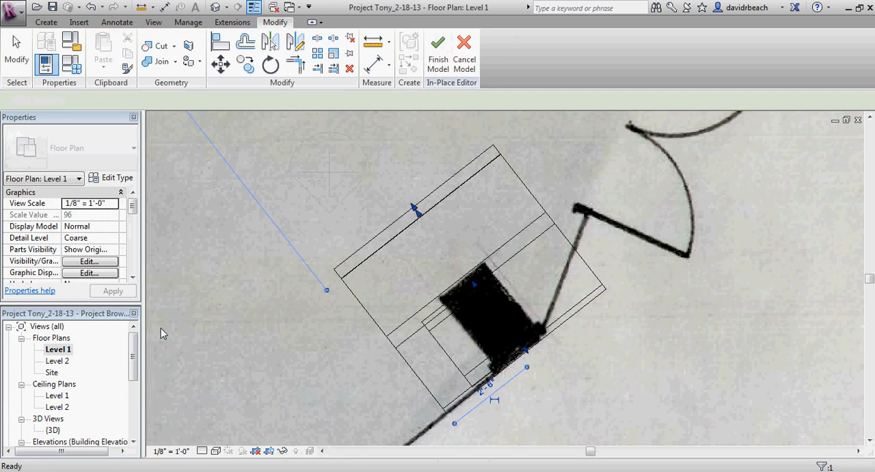
pyautogui.scroll(3, 332, 281)
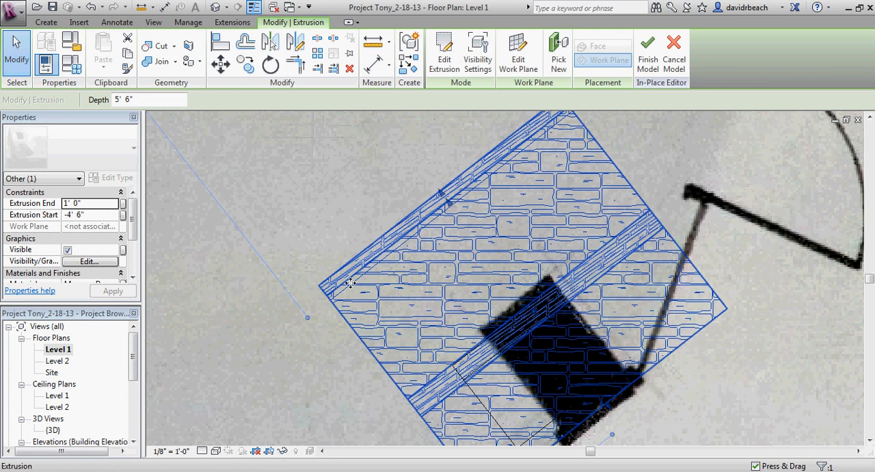
pyautogui.click(246, 64)
pyautogui.click(318, 287)
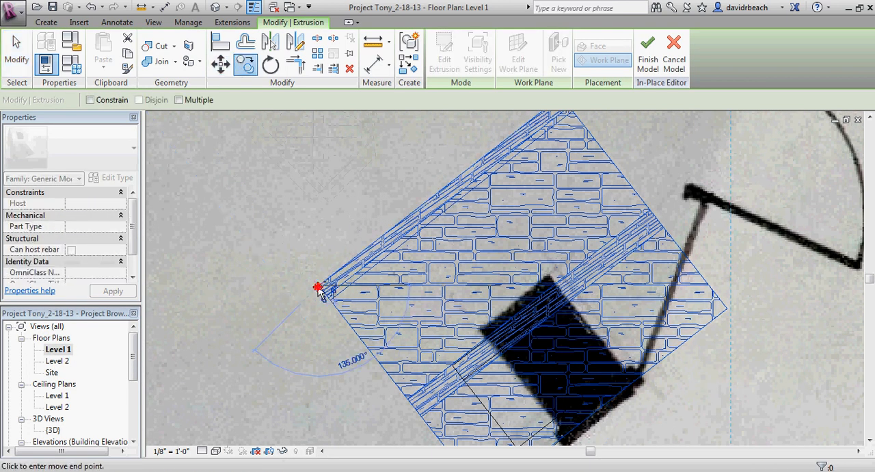
pyautogui.click(265, 261)
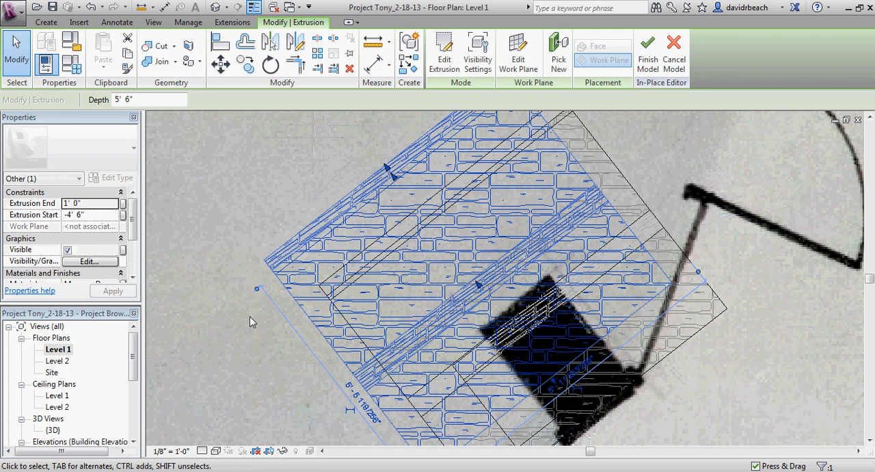
# Step: Move the copied extrusion by its corner endpoint back onto the matching corner of the original footing
pyautogui.click(220, 64)
pyautogui.click(264, 260)
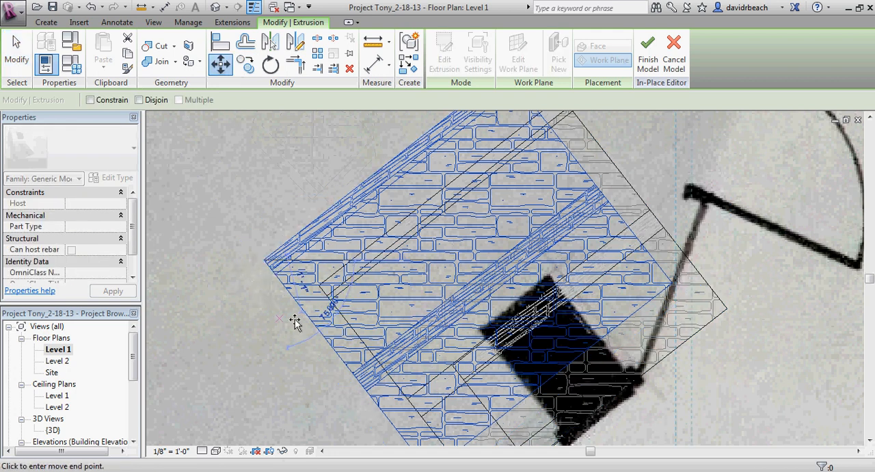
pyautogui.click(318, 287)
pyautogui.scroll(3, 317, 290)
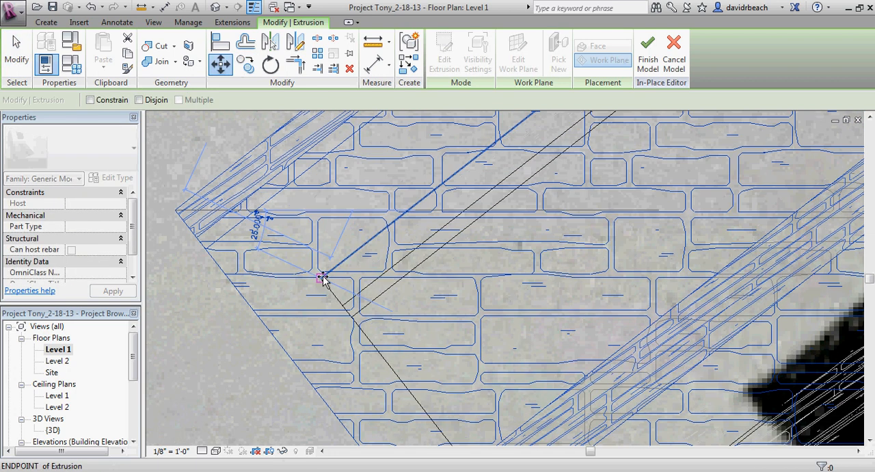
pyautogui.click(322, 278)
pyautogui.click(257, 324)
pyautogui.scroll(-3, 269, 317)
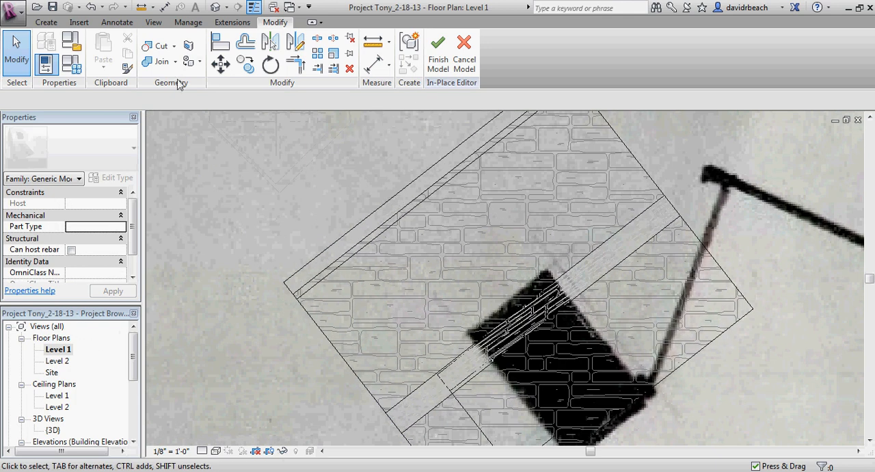
# Step: Return to the 3D view and open the sketch of the footing extrusion for editing, facing its stepped side profile
pyautogui.click(212, 10)
pyautogui.scroll(-1, 282, 233)
pyautogui.moveTo(279, 234); pyautogui.dragTo(352, 225, button='middle')
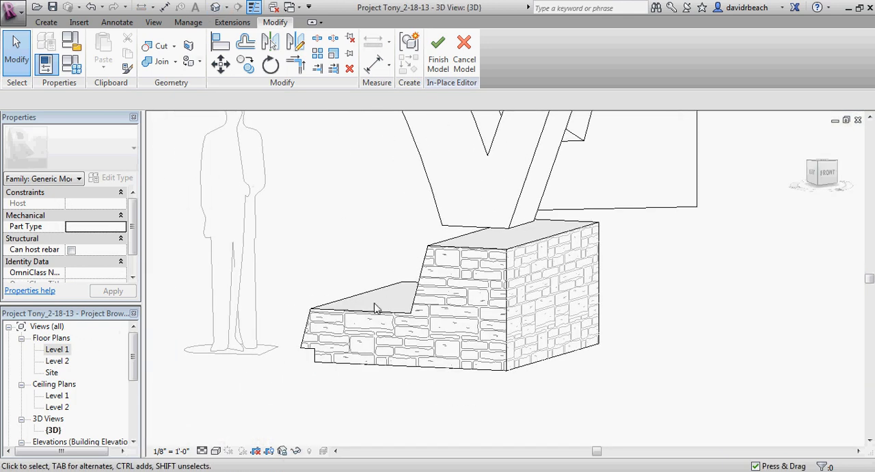
pyautogui.click(363, 317)
pyautogui.moveTo(320, 266)
pyautogui.mouseDown(button='middle')
pyautogui.moveTo(341, 275)
pyautogui.moveTo(336, 264)
pyautogui.mouseUp(button='middle')
pyautogui.scroll(2, 353, 254)
pyautogui.click(445, 54)
pyautogui.scroll(2, 403, 264)
pyautogui.keyDown('shift'); pyautogui.moveTo(391, 314); pyautogui.dragTo(489, 288, button='middle'); pyautogui.keyUp('shift')
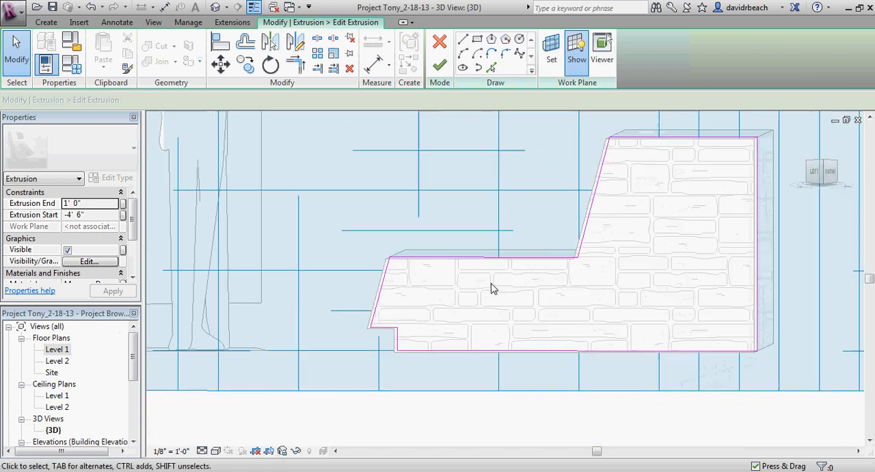
pyautogui.moveTo(535, 268); pyautogui.dragTo(444, 343, button='middle')
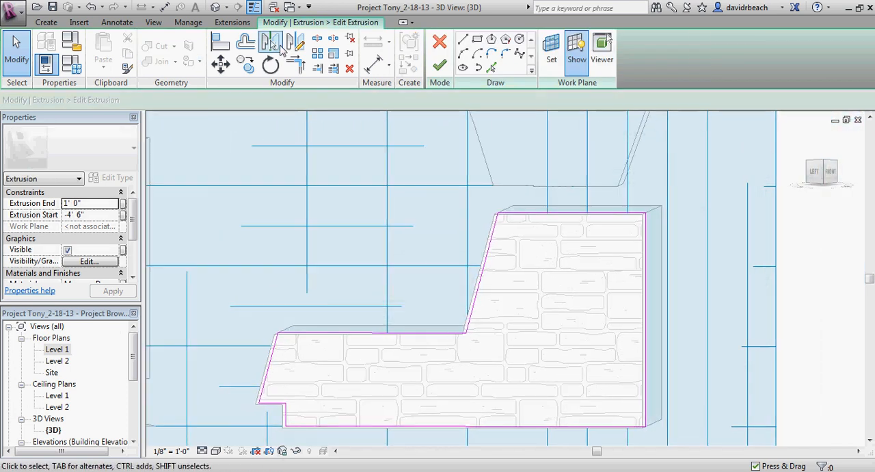
# Step: Offset copies of the profile's upper top edge, sloped riser and lower step edge 4" outward
pyautogui.click(245, 42)
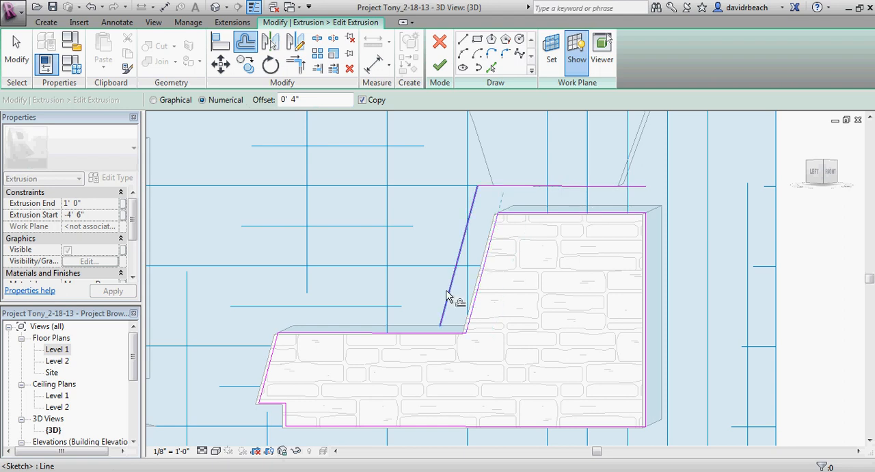
pyautogui.click(446, 296)
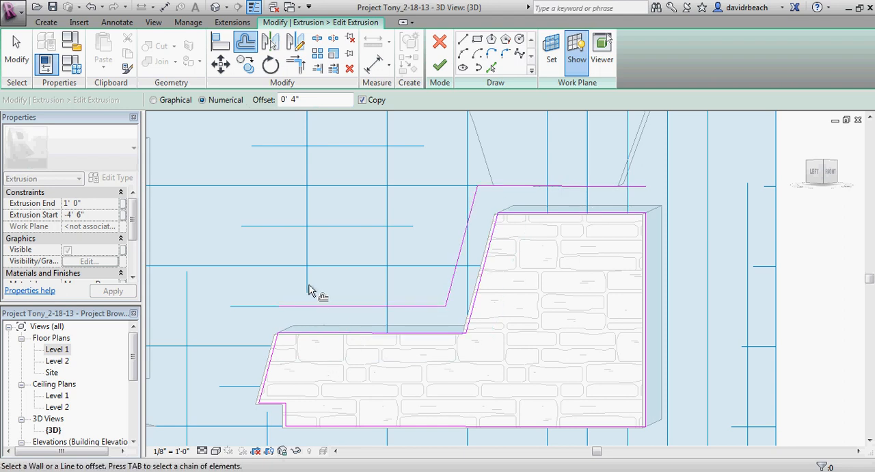
pyautogui.press('Escape')
# Step: Offset a copy of the profile's sloped front edge 2" outward
pyautogui.moveTo(306, 306); pyautogui.dragTo(344, 242, button='middle')
pyautogui.scroll(1, 349, 253)
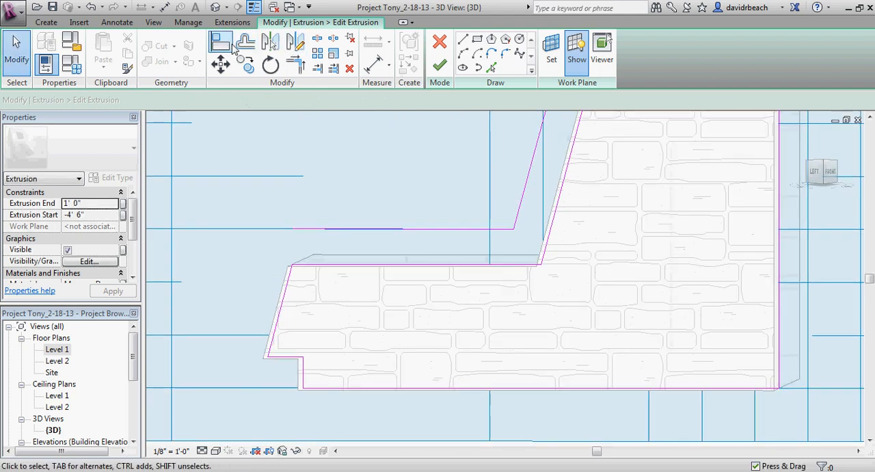
pyautogui.click(242, 44)
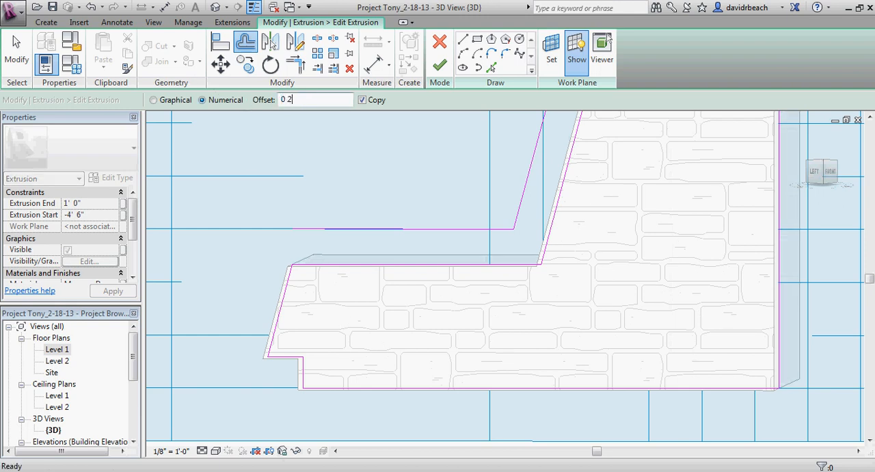
pyautogui.click(288, 274)
pyautogui.press('Escape')
# Step: Trim the offset front line to the raised step line and the original lower step edge to close the cap's front end
pyautogui.moveTo(267, 208); pyautogui.dragTo(269, 245, button='middle')
pyautogui.scroll(1, 263, 245)
pyautogui.press('t')
pyautogui.press('r')
pyautogui.click(279, 309)
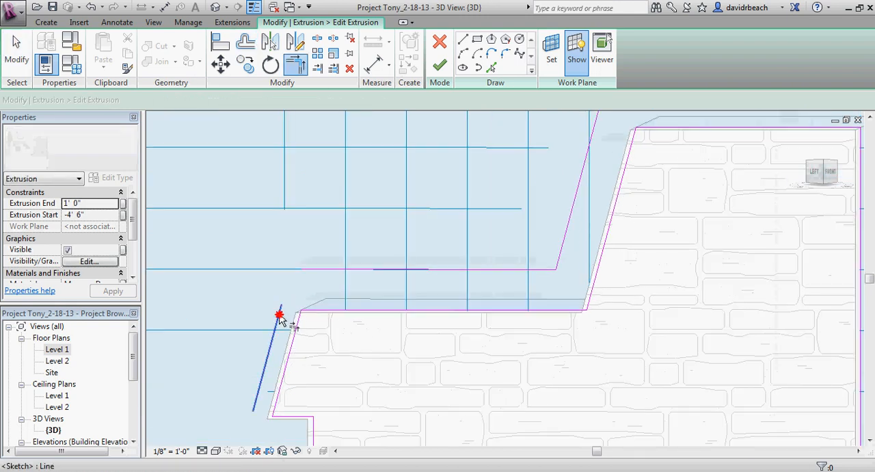
pyautogui.click(290, 279)
pyautogui.click(330, 312)
pyautogui.press('Escape')
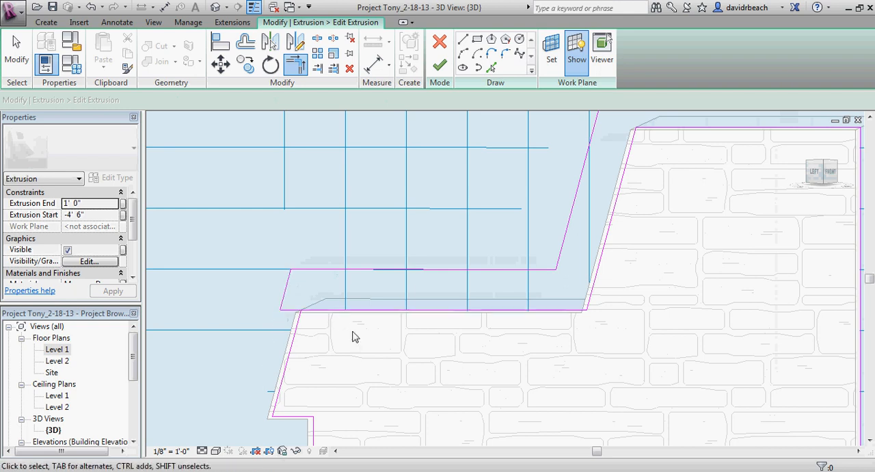
# Step: Delete the original sloped front edge, the front notch lines and the bottom edge from the sketch
pyautogui.scroll(-2, 357, 359)
pyautogui.moveTo(360, 378); pyautogui.dragTo(340, 275, button='middle')
pyautogui.moveTo(340, 274); pyautogui.dragTo(325, 300)
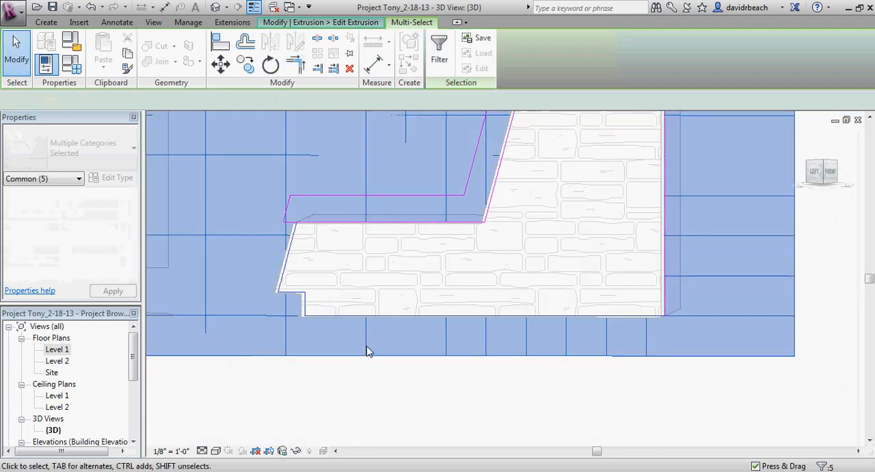
pyautogui.click(373, 370)
pyautogui.moveTo(277, 325); pyautogui.dragTo(277, 324)
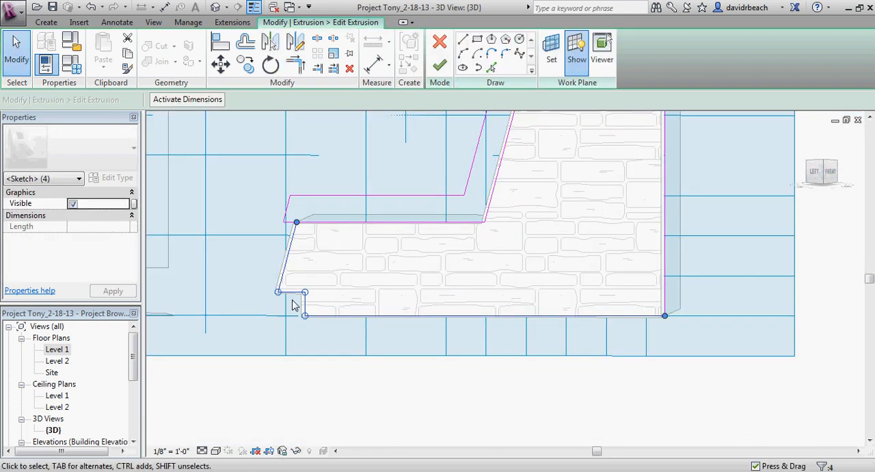
pyautogui.moveTo(296, 301); pyautogui.dragTo(298, 306, button='middle')
pyautogui.press('Delete')
# Step: Offset a copy of the profile's vertical back edge 2" outward
pyautogui.moveTo(499, 274); pyautogui.dragTo(439, 299, button='middle')
pyautogui.scroll(2, 470, 270)
pyautogui.click(245, 44)
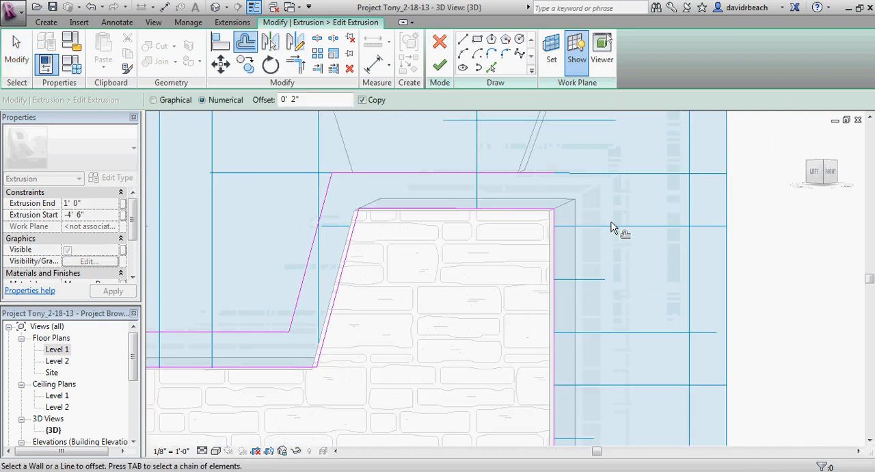
pyautogui.click(555, 247)
pyautogui.press('Escape')
# Step: Trim the offset back line to the raised top line and the original top edge to close the cap's back end
pyautogui.moveTo(496, 242); pyautogui.dragTo(495, 249, button='middle')
pyautogui.press('t')
pyautogui.press('r')
pyautogui.click(519, 185)
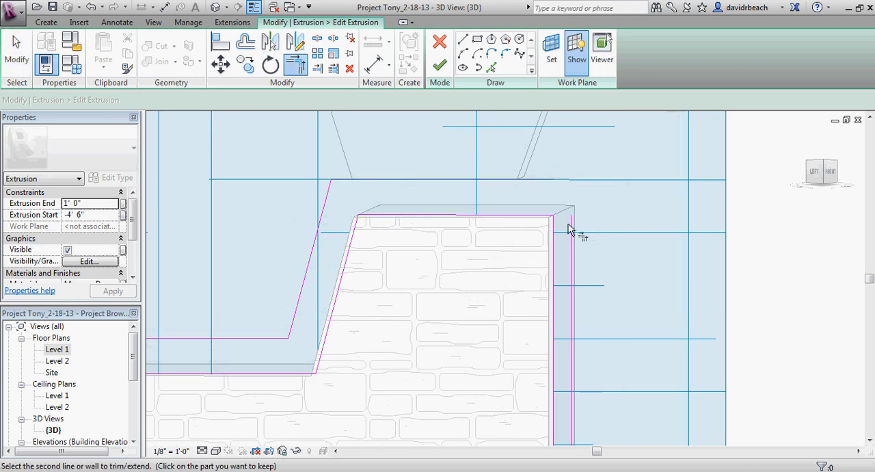
pyautogui.click(573, 203)
pyautogui.click(530, 218)
pyautogui.press('Escape')
# Step: Delete the original vertical back edge so only the cap outline remains in the sketch
pyautogui.scroll(-1, 639, 336)
pyautogui.moveTo(639, 336); pyautogui.dragTo(650, 280, button='middle')
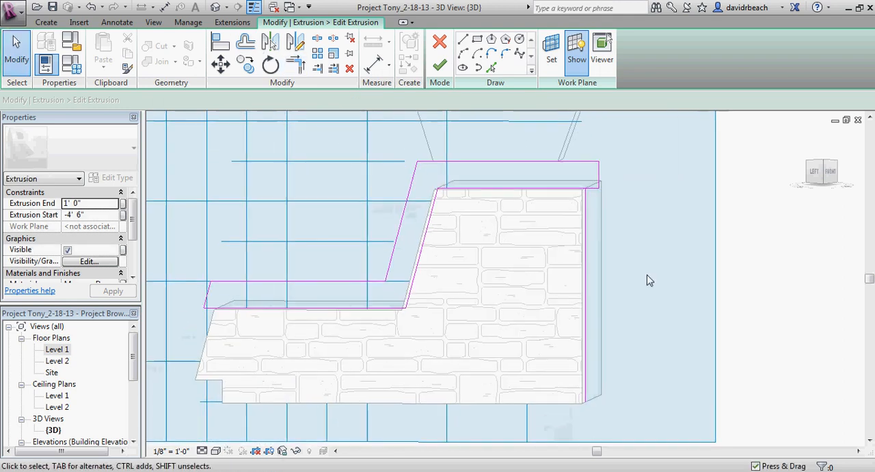
pyautogui.click(583, 262)
pyautogui.press('Delete')
pyautogui.scroll(-2, 604, 297)
pyautogui.moveTo(604, 298); pyautogui.dragTo(622, 290, button='middle')
# Step: Examine the cap outline at the riser's lower inside corner and its upper corner
pyautogui.scroll(3, 549, 289)
pyautogui.scroll(3, 549, 294)
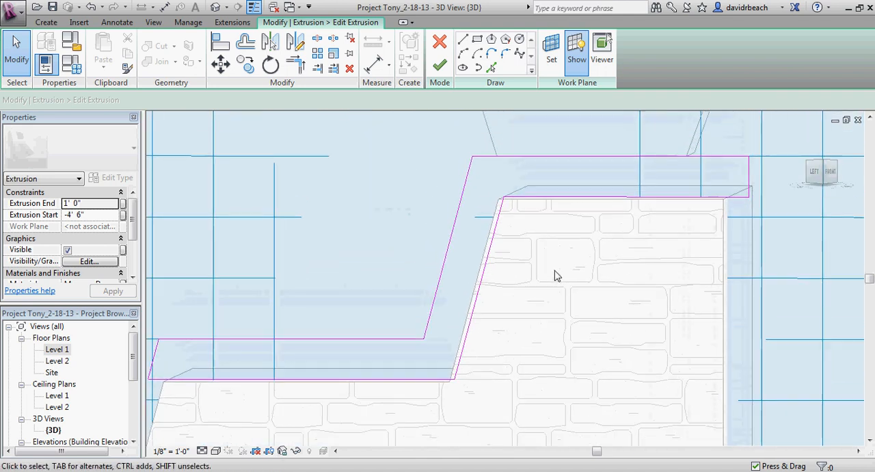
pyautogui.scroll(4, 560, 279)
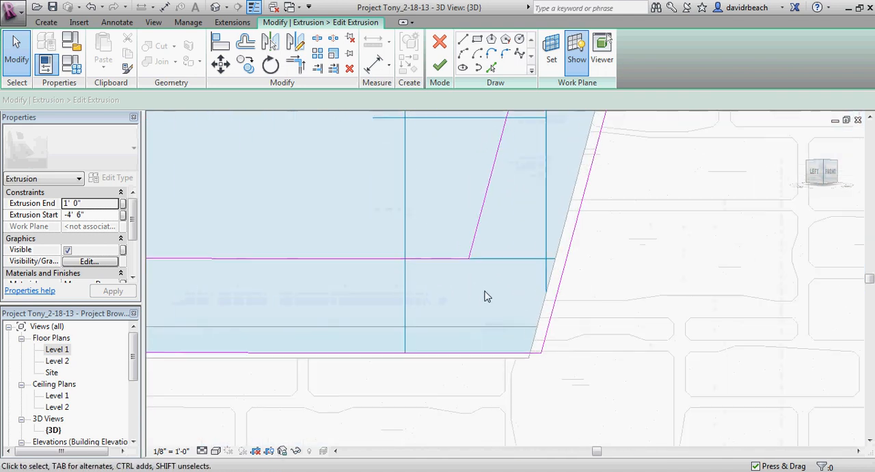
pyautogui.scroll(-2, 522, 317)
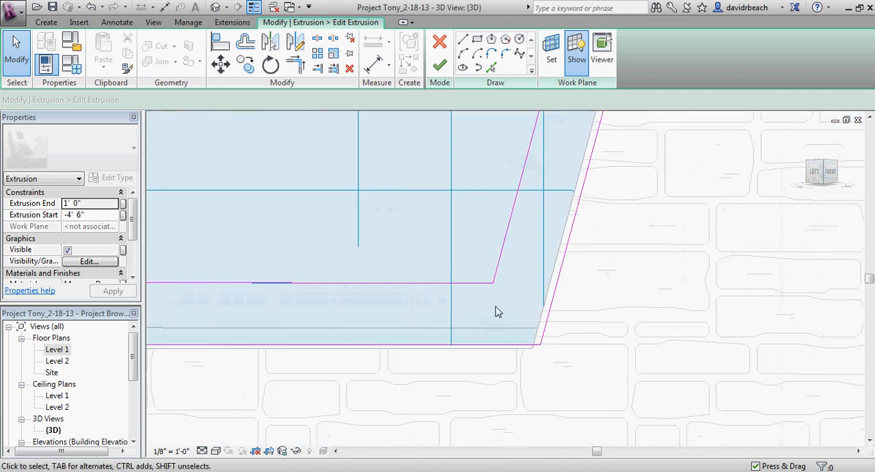
pyautogui.scroll(-2, 506, 318)
pyautogui.scroll(4, 595, 171)
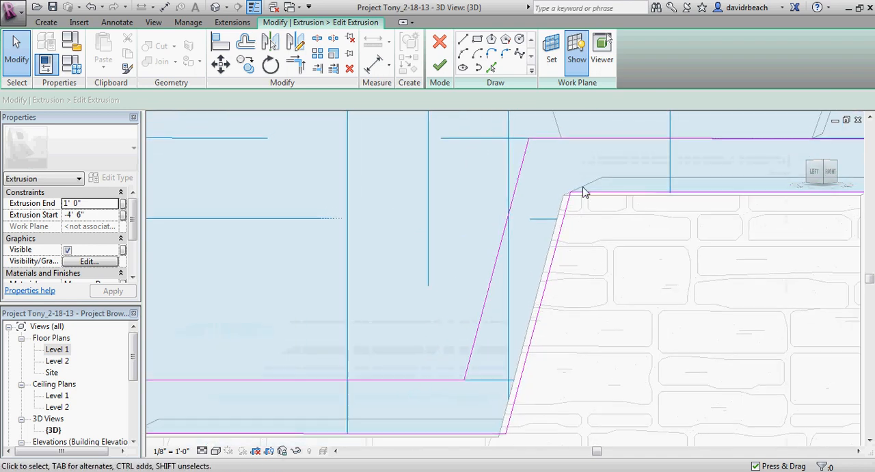
pyautogui.scroll(-2, 598, 238)
pyautogui.moveTo(602, 247); pyautogui.dragTo(556, 215, button='middle')
pyautogui.scroll(2, 492, 292)
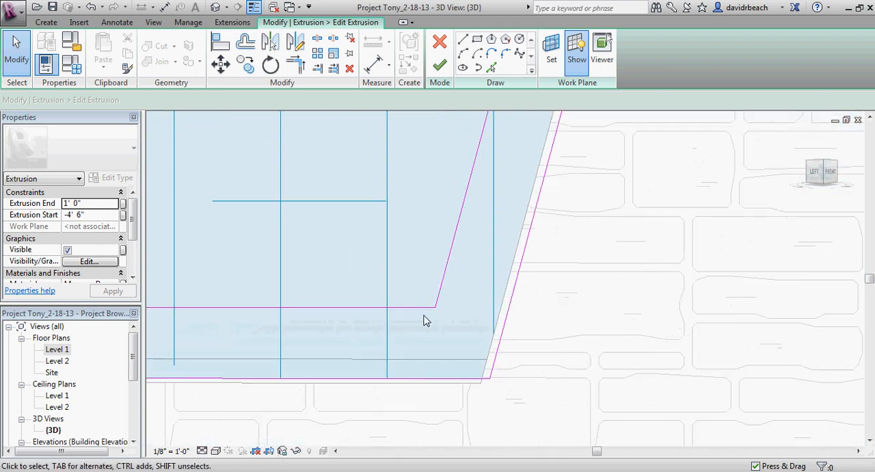
pyautogui.scroll(-2, 513, 312)
pyautogui.moveTo(522, 327); pyautogui.dragTo(521, 338, button='middle')
pyautogui.scroll(2, 520, 271)
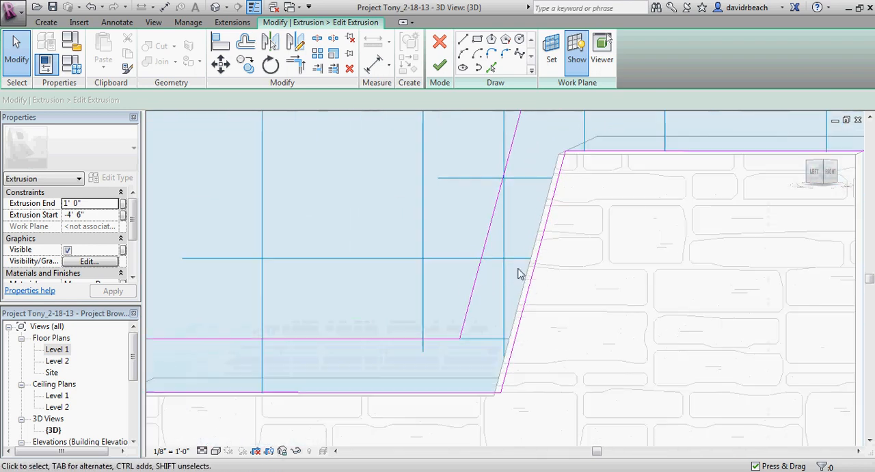
pyautogui.scroll(-2, 540, 231)
pyautogui.scroll(1, 573, 226)
pyautogui.moveTo(573, 226)
pyautogui.mouseDown(button='middle')
pyautogui.moveTo(496, 290)
pyautogui.moveTo(463, 203)
pyautogui.moveTo(493, 228)
pyautogui.mouseUp(button='middle')
pyautogui.scroll(2, 520, 260)
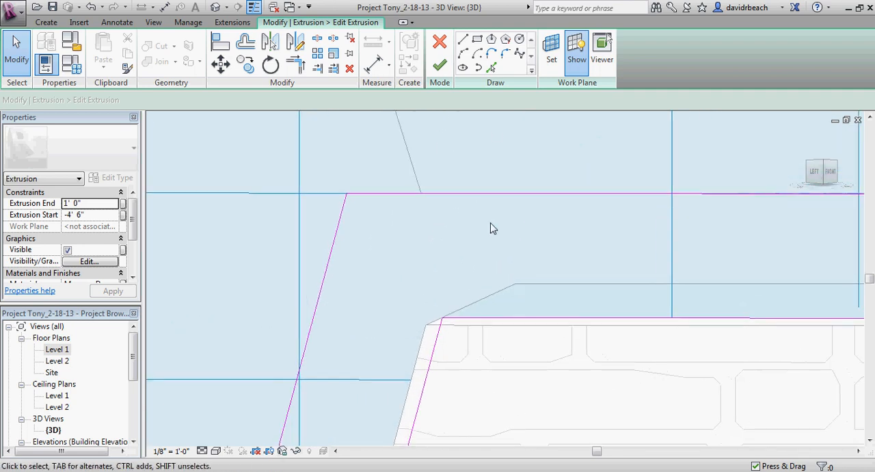
# Step: Extend the upper end of the original sloped riser line up to the cap's top edge
pyautogui.click(434, 350)
pyautogui.moveTo(443, 320); pyautogui.dragTo(456, 274)
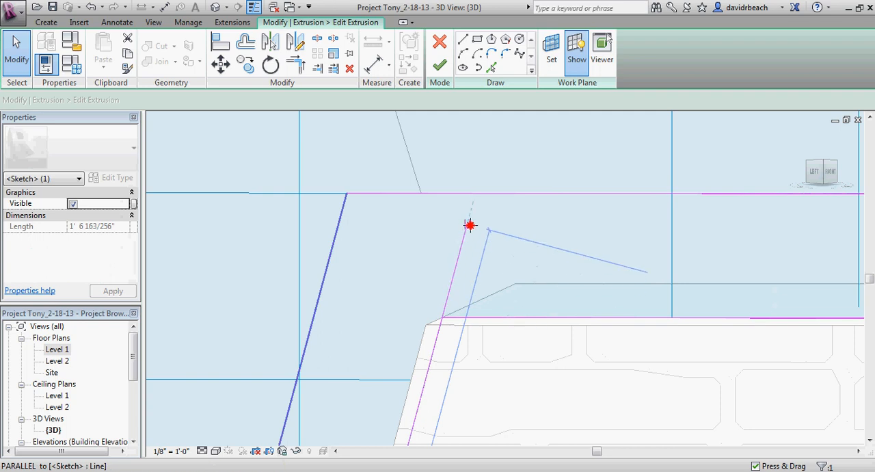
pyautogui.moveTo(470, 225); pyautogui.dragTo(478, 197)
pyautogui.moveTo(479, 194); pyautogui.dragTo(462, 200, button='middle')
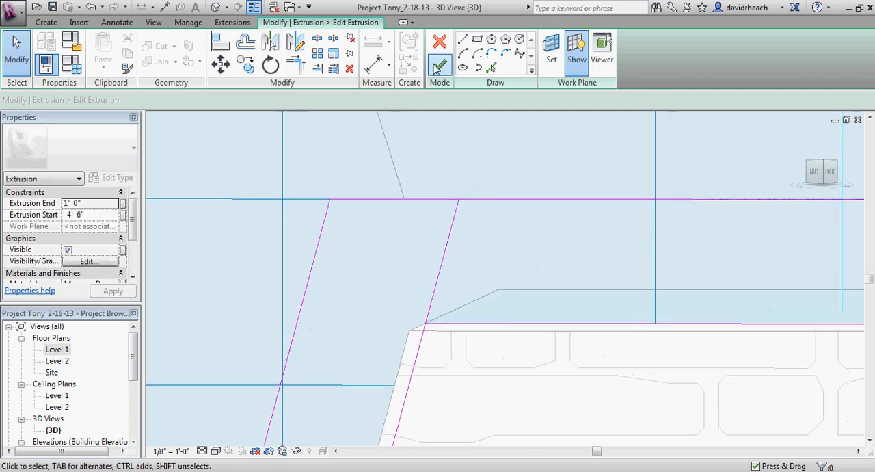
# Step: Offset a copy of the extended riser line 1/2" toward the back and extend its upper end to the cap's top edge
pyautogui.click(248, 42)
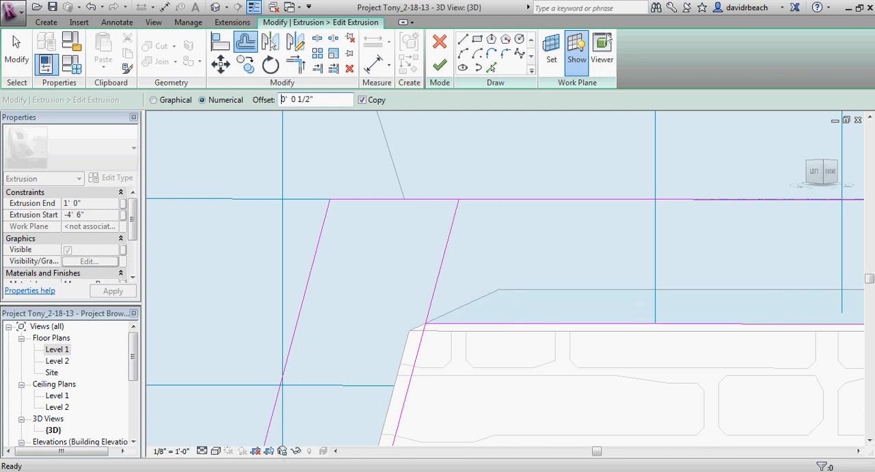
pyautogui.click(463, 219)
pyautogui.press('Escape')
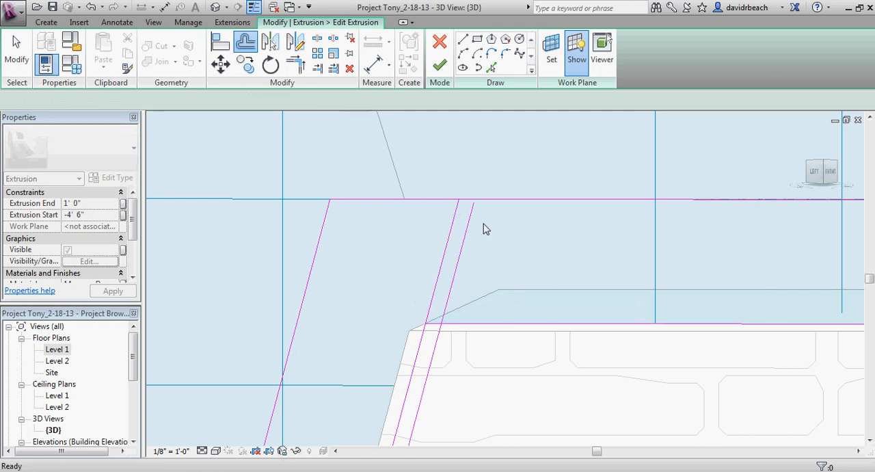
pyautogui.scroll(2, 478, 221)
pyautogui.scroll(1, 479, 221)
pyautogui.click(463, 203)
pyautogui.moveTo(468, 192); pyautogui.dragTo(468, 186)
pyautogui.press('Escape')
# Step: Offset a copy of the cap's top edge 1/2" downward
pyautogui.click(244, 43)
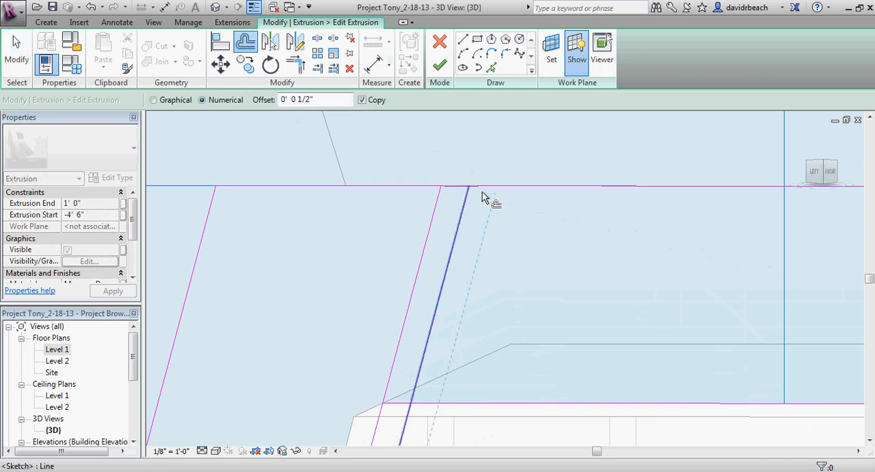
pyautogui.click(508, 191)
pyautogui.press('Escape')
pyautogui.moveTo(508, 224); pyautogui.dragTo(508, 233, button='middle')
# Step: Split the cap's top edge between the two parallel sloped riser lines
pyautogui.press('s')
pyautogui.press('l')
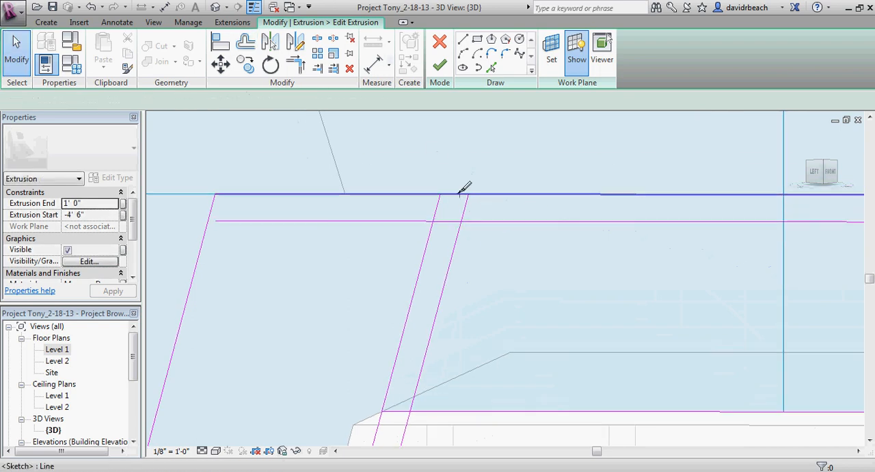
pyautogui.click(460, 194)
pyautogui.moveTo(455, 217); pyautogui.dragTo(455, 226, button='middle')
# Step: Trim the cap's top edge, the two sloped lines and the offset line into a 1/2" joint notch, unjoining elements where required
pyautogui.press('t')
pyautogui.press('r')
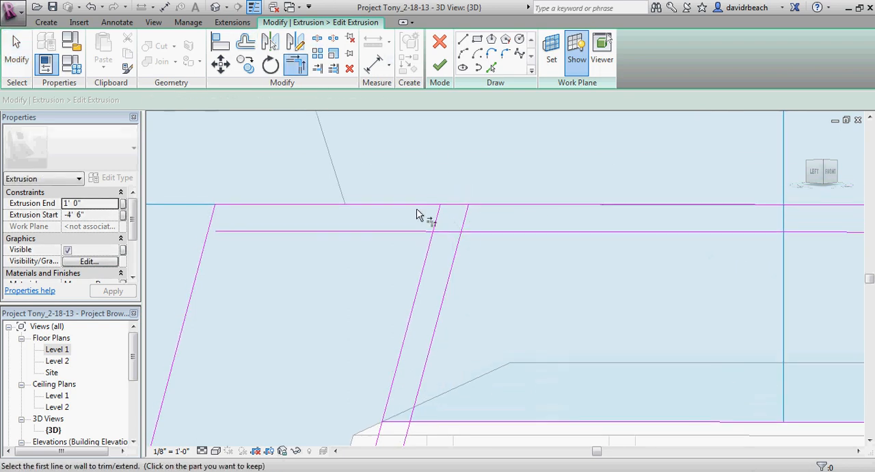
pyautogui.click(418, 205)
pyautogui.click(437, 221)
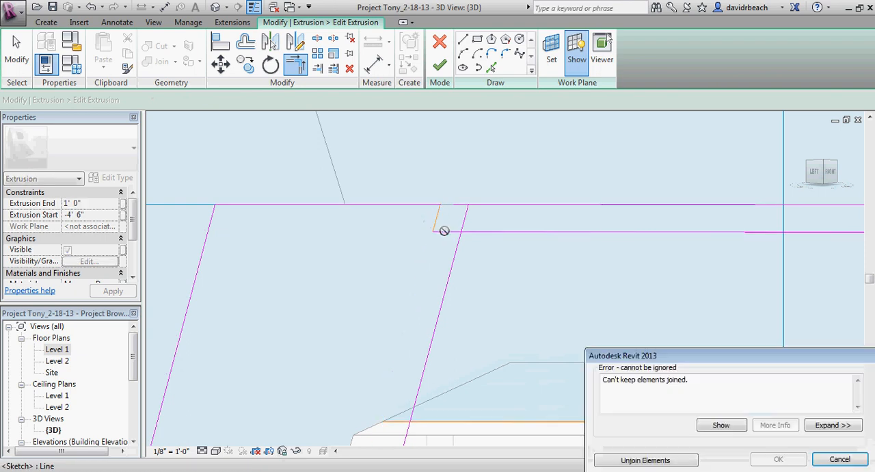
pyautogui.click(665, 460)
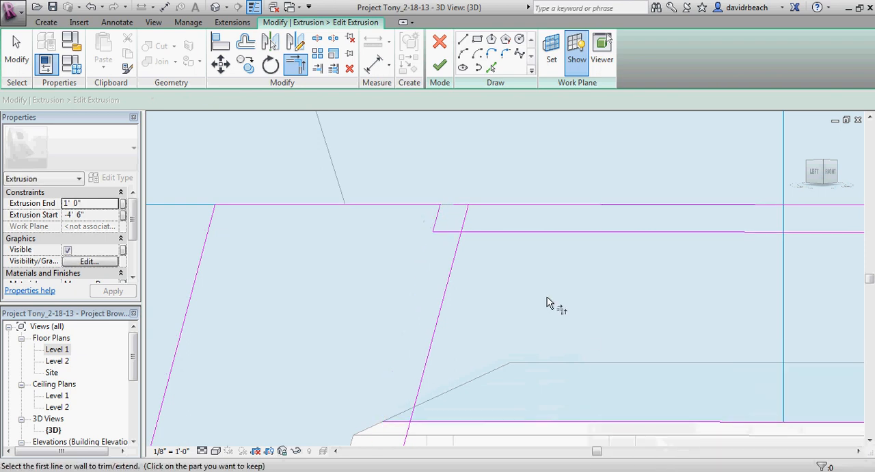
pyautogui.click(457, 233)
pyautogui.click(467, 217)
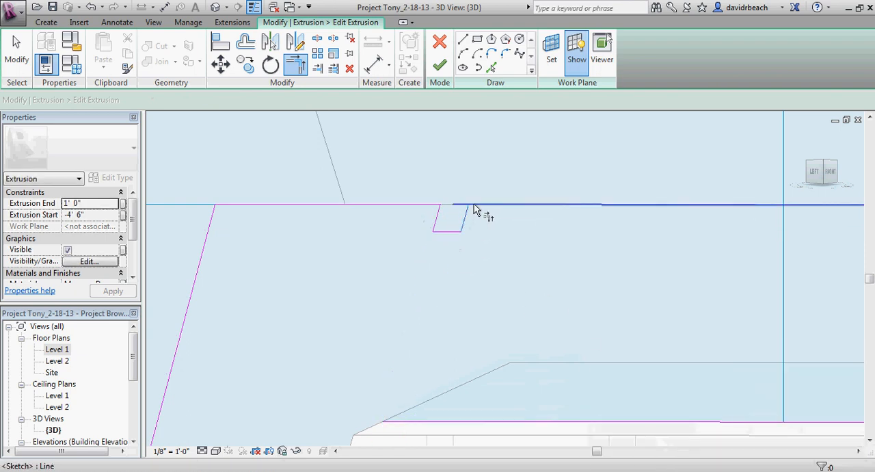
pyautogui.press('Escape')
# Step: Offset a copy of the riser's front line 4" toward the stone and trim it to the lower and upper cap underside edges
pyautogui.scroll(5, 494, 256)
pyautogui.moveTo(494, 255); pyautogui.dragTo(563, 196, button='middle')
pyautogui.click(247, 43)
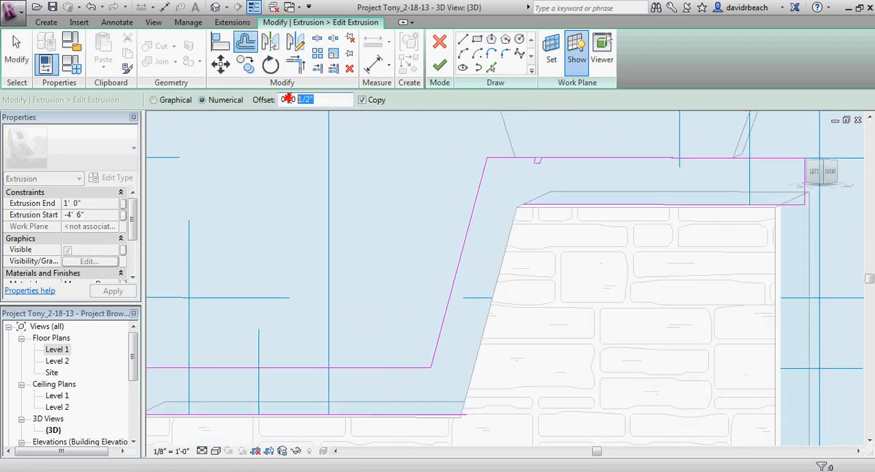
pyautogui.click(475, 266)
pyautogui.press('Escape')
pyautogui.click(496, 322)
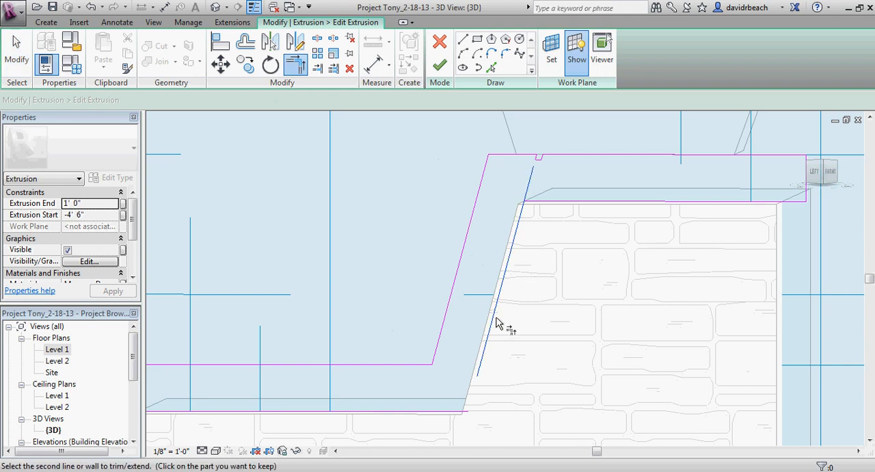
pyautogui.click(464, 411)
pyautogui.click(487, 347)
pyautogui.click(558, 214)
pyautogui.press('Escape')
# Step: Offset a copy of the riser's front line 1/2" toward the stone and extend the lower tread's top edge to meet it
pyautogui.scroll(8, 553, 159)
pyautogui.scroll(-8, 505, 178)
pyautogui.scroll(7, 455, 354)
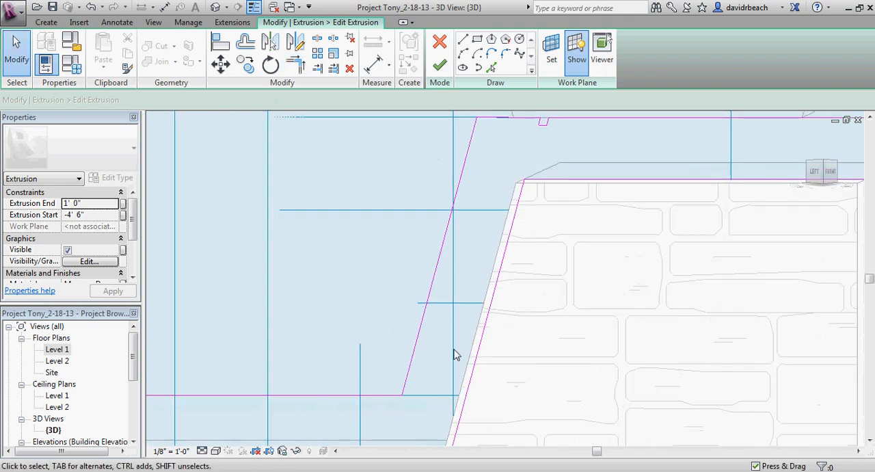
pyautogui.scroll(3, 459, 316)
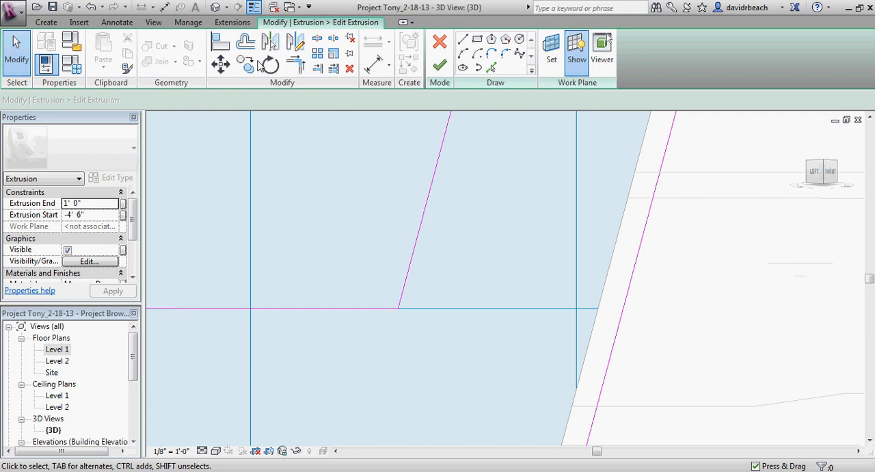
pyautogui.click(246, 43)
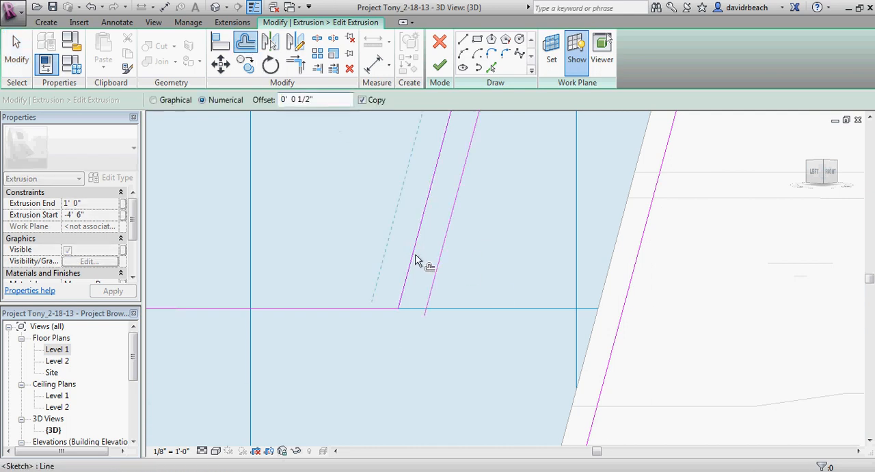
pyautogui.press('Escape')
pyautogui.scroll(3, 401, 306)
pyautogui.click(375, 313)
pyautogui.moveTo(395, 311); pyautogui.dragTo(457, 311)
pyautogui.press('Escape')
# Step: Offset a copy of the lower tread's top edge 1/2" upward and trim it between the riser's front line and its offset copy
pyautogui.click(245, 42)
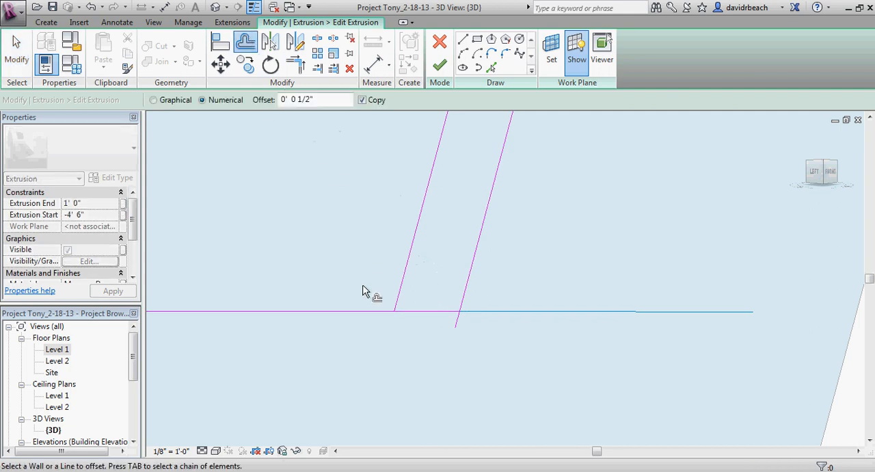
pyautogui.click(371, 310)
pyautogui.press('Escape')
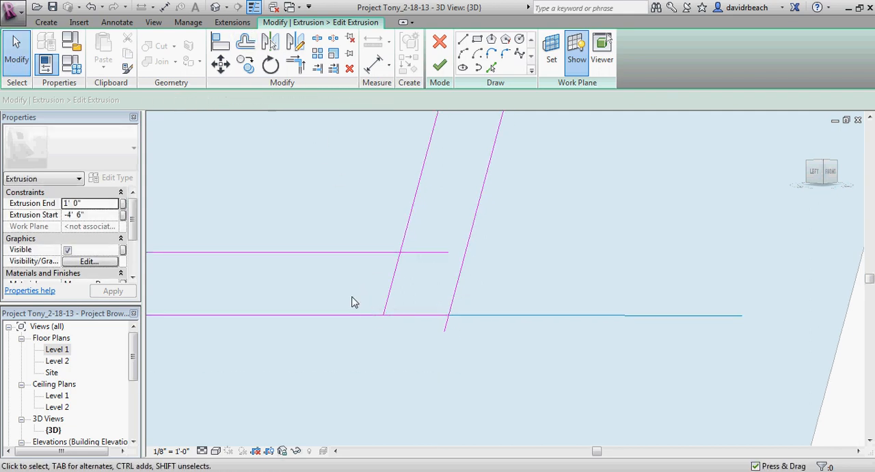
pyautogui.press('t')
pyautogui.press('r')
pyautogui.click(434, 253)
pyautogui.click(464, 287)
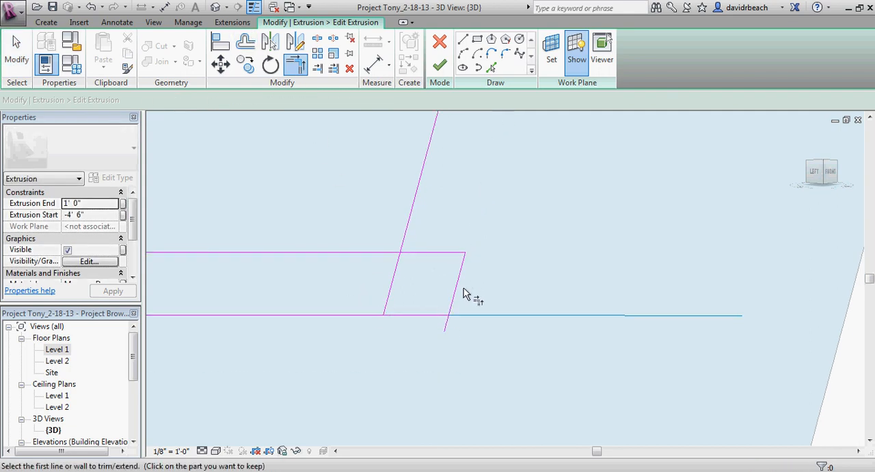
pyautogui.click(412, 222)
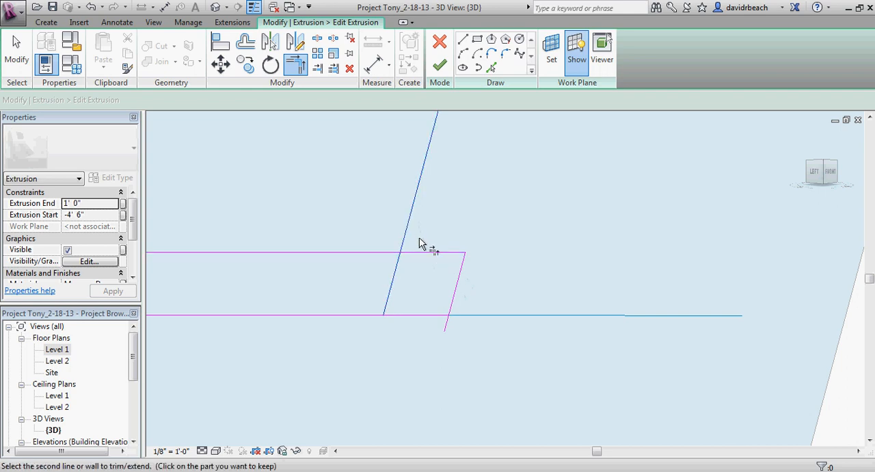
pyautogui.click(423, 255)
pyautogui.press('Escape')
# Step: Trim the lower tread's top edge and the short offset riser line to a corner, closing the lower joint notch
pyautogui.press('t')
pyautogui.press('r')
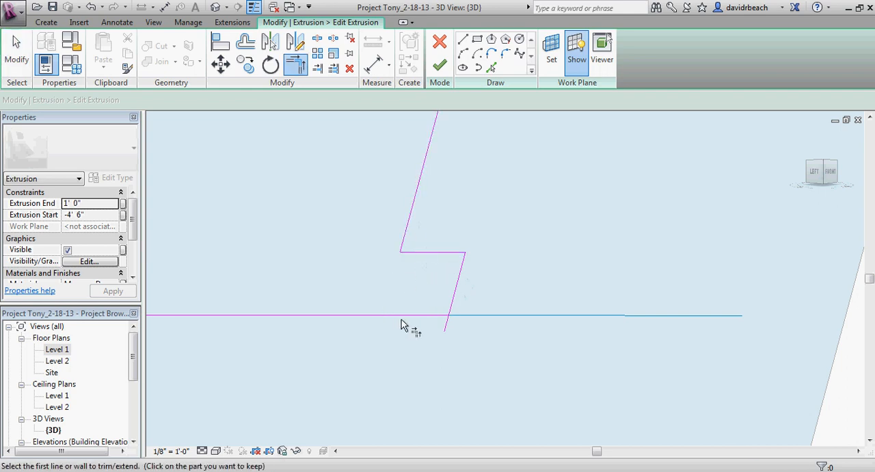
pyautogui.click(444, 312)
pyautogui.click(453, 302)
pyautogui.press('Escape')
# Step: Finish editing the cap's extrusion sketch and inspect the cap over the stone footing in 3D
pyautogui.scroll(-6, 435, 294)
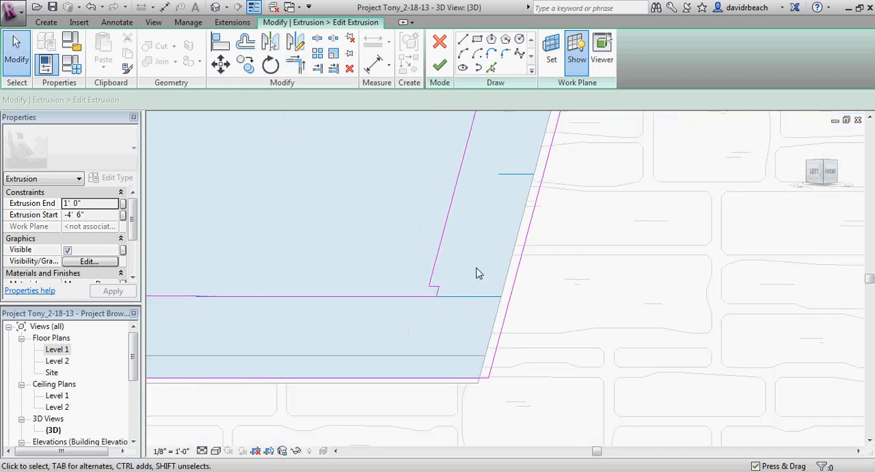
pyautogui.scroll(-2, 478, 269)
pyautogui.scroll(-2, 503, 187)
pyautogui.scroll(-1, 445, 285)
pyautogui.scroll(-2, 408, 260)
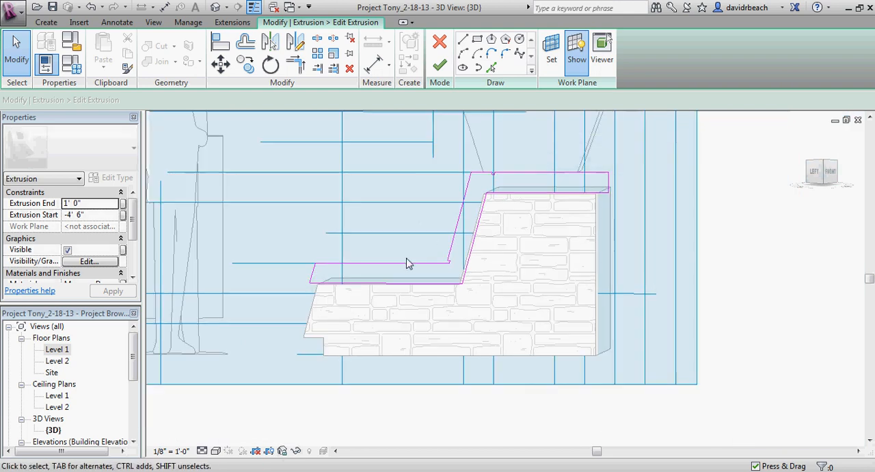
pyautogui.moveTo(492, 262); pyautogui.dragTo(448, 264, button='middle')
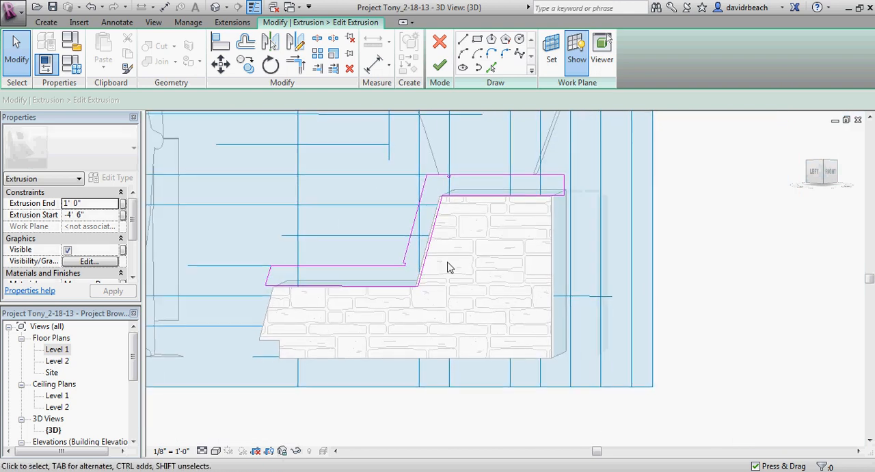
pyautogui.scroll(1, 443, 236)
pyautogui.scroll(-2, 448, 199)
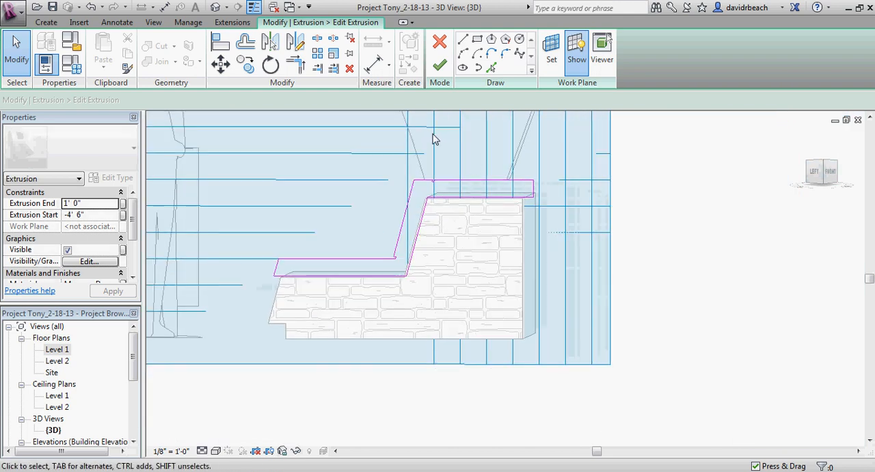
pyautogui.click(439, 64)
pyautogui.click(582, 221)
pyautogui.moveTo(582, 221)
pyautogui.keyDown('shift'); pyautogui.mouseDown(button='middle')
pyautogui.moveTo(595, 244)
pyautogui.moveTo(538, 273)
pyautogui.moveTo(655, 223)
pyautogui.mouseUp(button='middle'); pyautogui.keyUp('shift')
pyautogui.scroll(-3, 537, 274)
pyautogui.scroll(6, 428, 251)
pyautogui.scroll(-1, 335, 224)
pyautogui.moveTo(335, 223); pyautogui.dragTo(377, 203, button='middle')
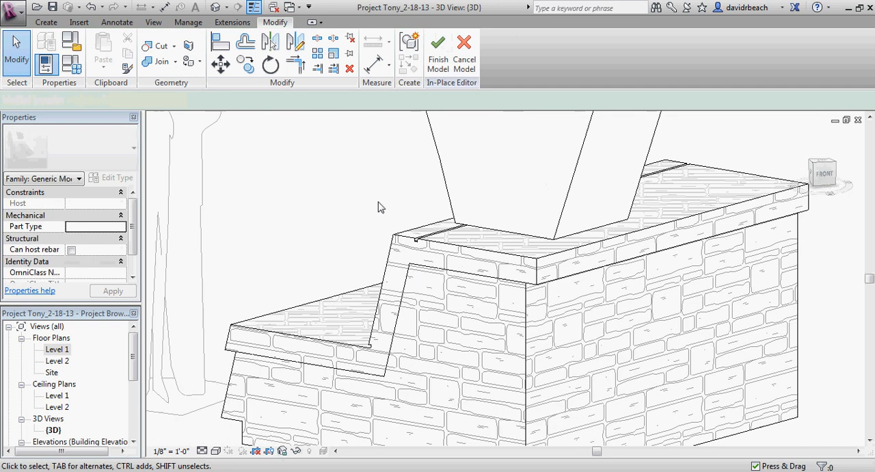
pyautogui.scroll(-3, 412, 234)
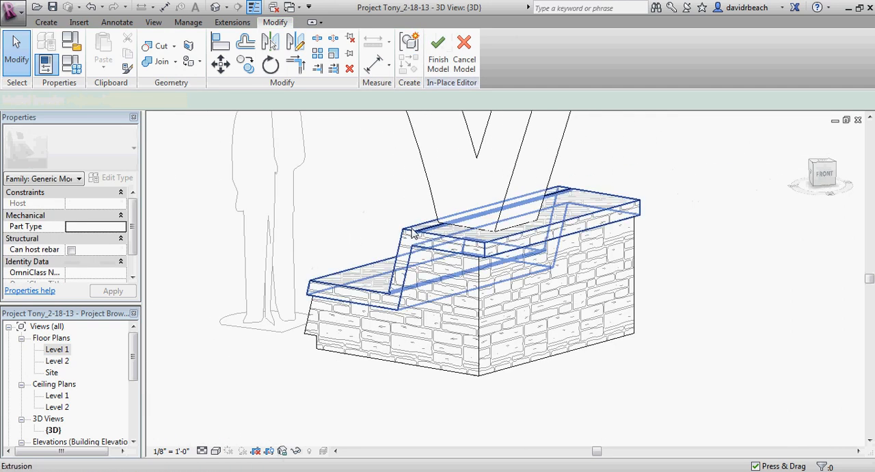
# Step: Assign the Concrete, Precast material to the cap extrusion
pyautogui.click(412, 235)
pyautogui.moveTo(390, 241); pyautogui.dragTo(390, 222, button='middle')
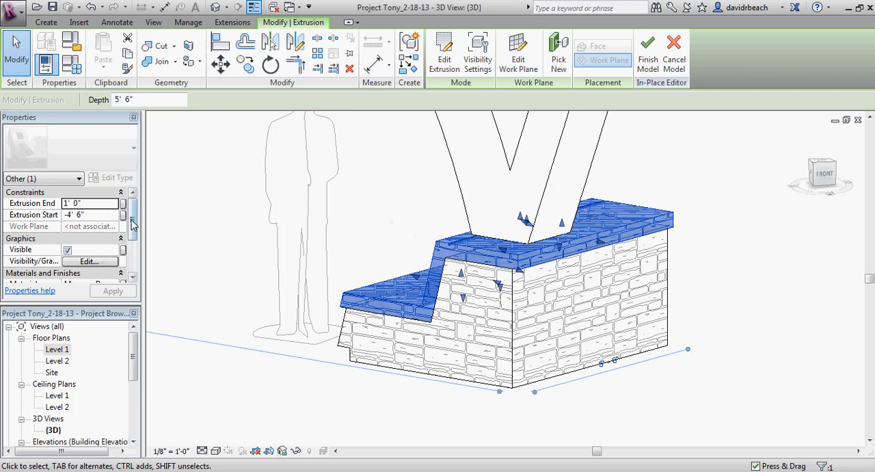
pyautogui.scroll(-2, 134, 224)
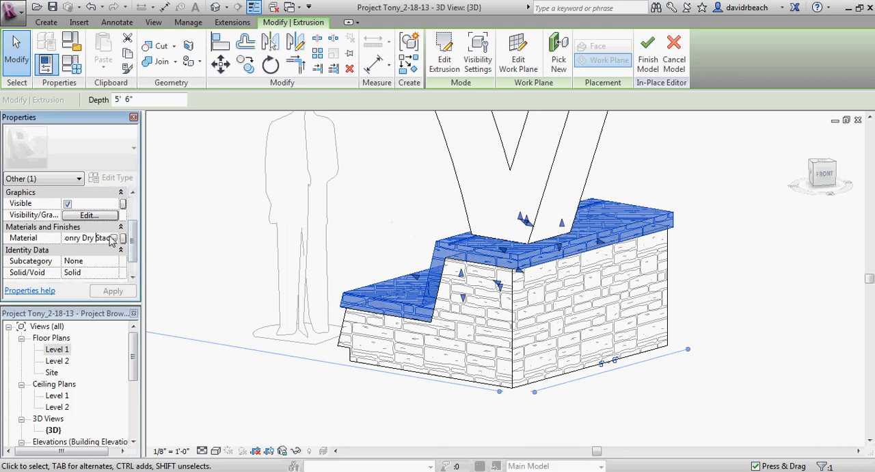
pyautogui.click(113, 237)
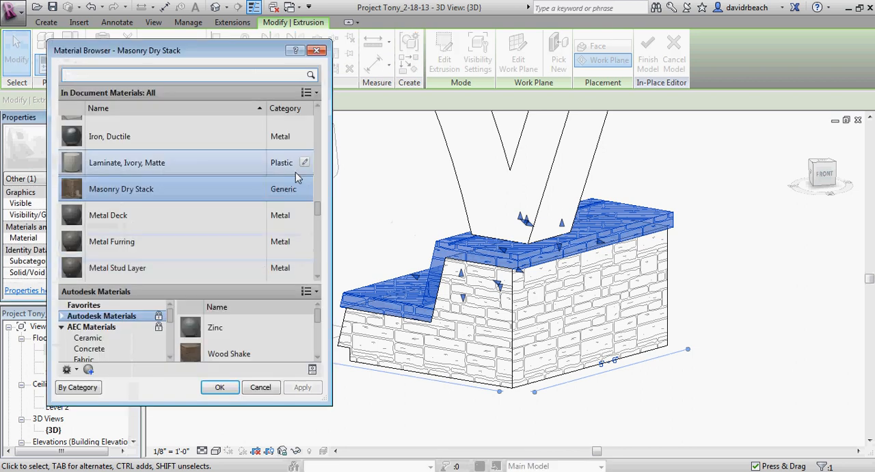
pyautogui.click(316, 201)
pyautogui.moveTo(315, 201); pyautogui.dragTo(328, 140)
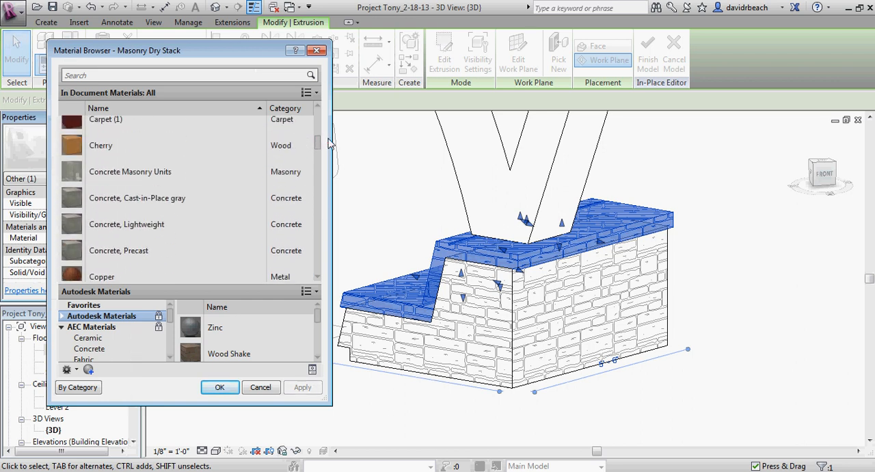
pyautogui.click(126, 251)
pyautogui.click(220, 387)
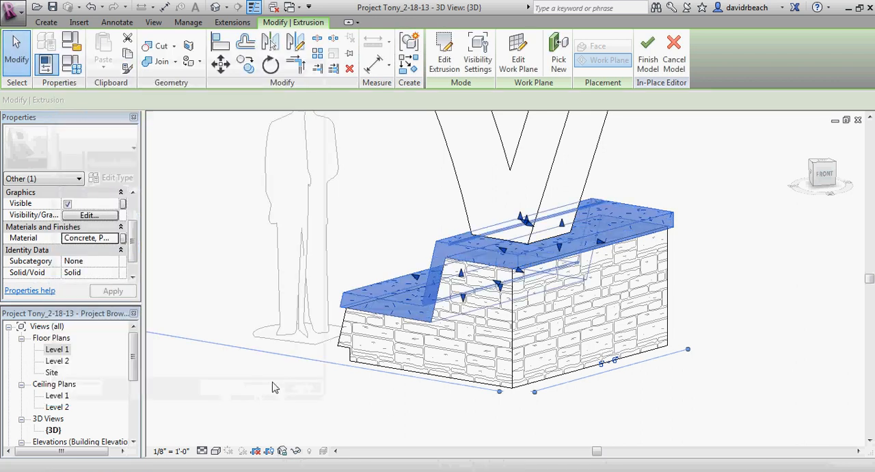
pyautogui.click(272, 387)
# Step: Examine the shading, surface pattern and cut pattern settings of the Concrete, Precast material and close them without changes
pyautogui.scroll(4, 365, 303)
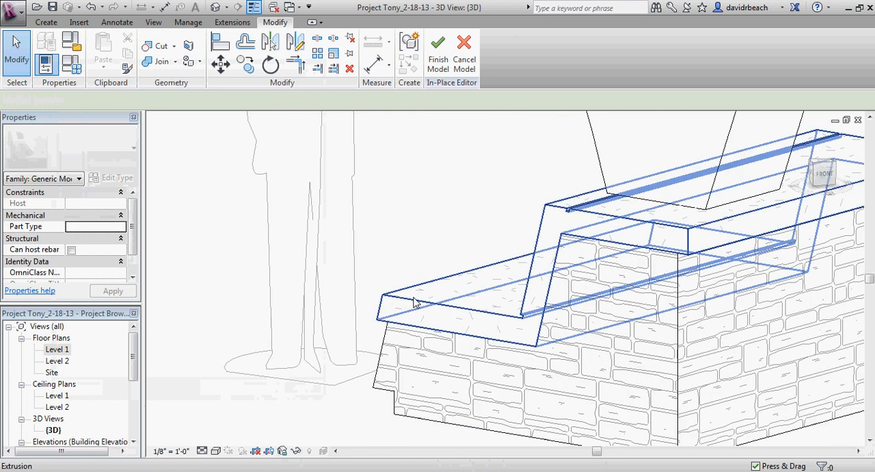
pyautogui.scroll(-4, 404, 250)
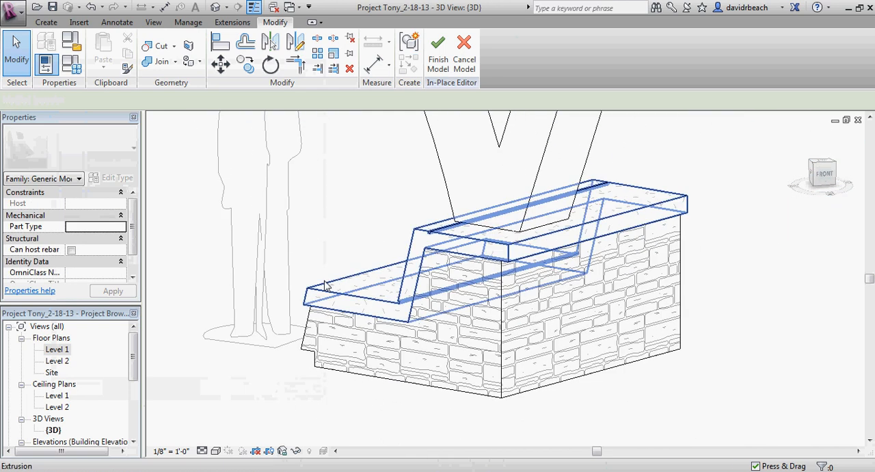
pyautogui.click(354, 286)
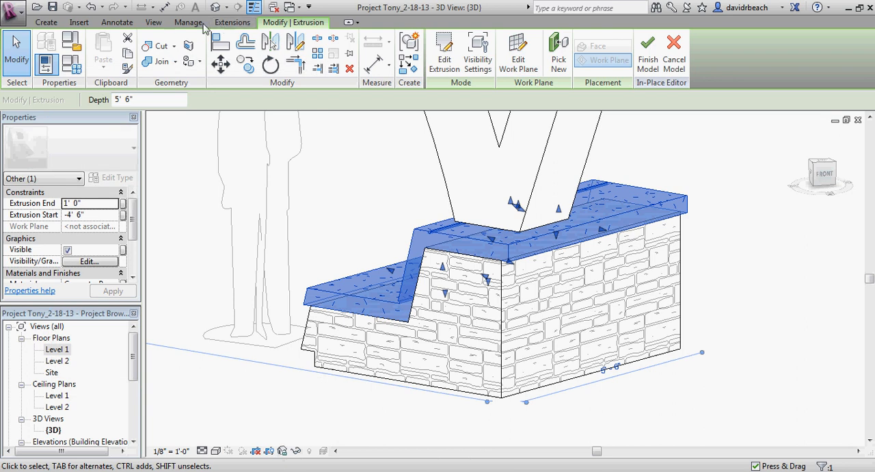
pyautogui.click(188, 22)
pyautogui.click(47, 53)
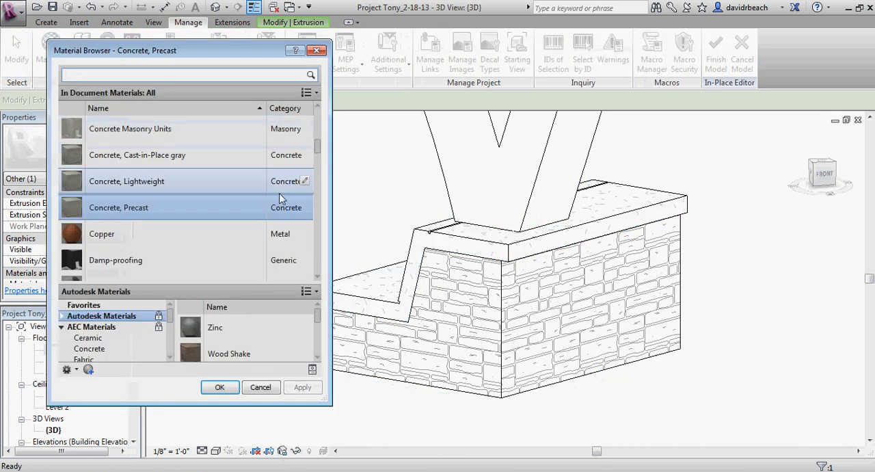
pyautogui.doubleClick(139, 207)
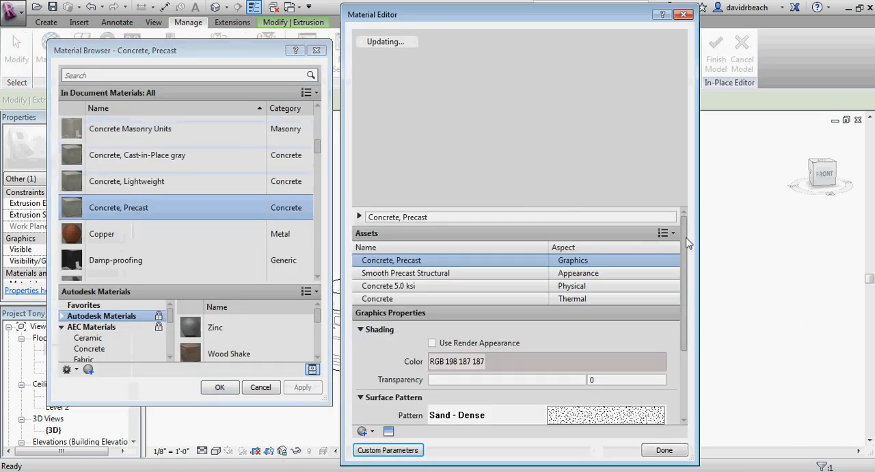
pyautogui.moveTo(684, 239); pyautogui.dragTo(619, 311)
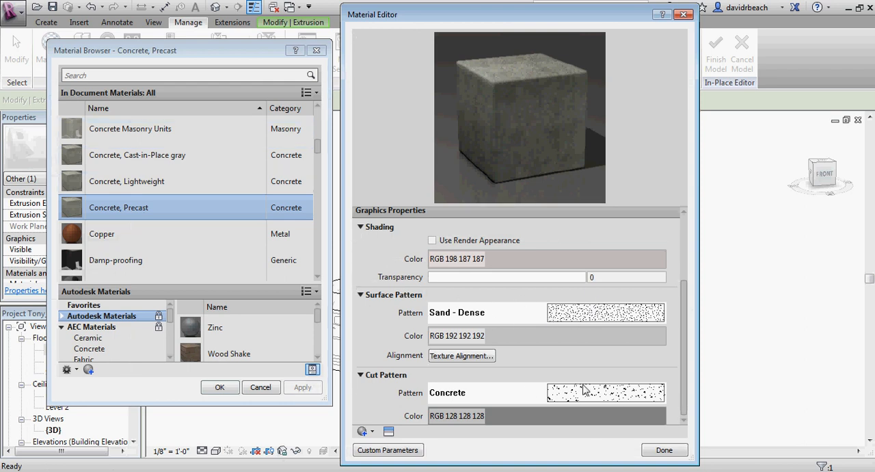
pyautogui.moveTo(684, 329); pyautogui.dragTo(600, 367)
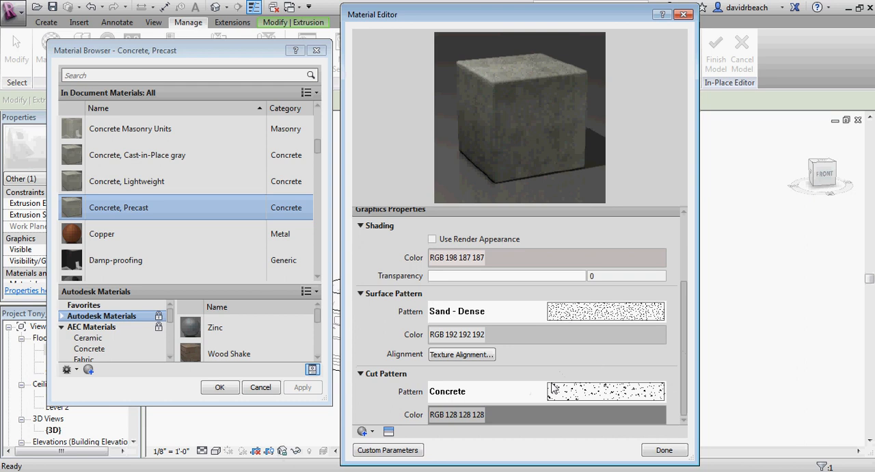
pyautogui.click(659, 453)
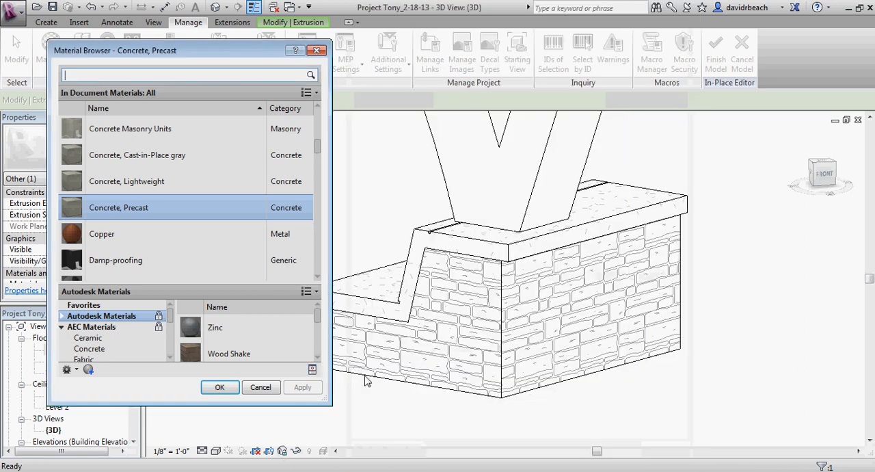
pyautogui.click(220, 387)
pyautogui.keyDown('shift'); pyautogui.moveTo(384, 363); pyautogui.dragTo(423, 331, button='middle'); pyautogui.keyUp('shift')
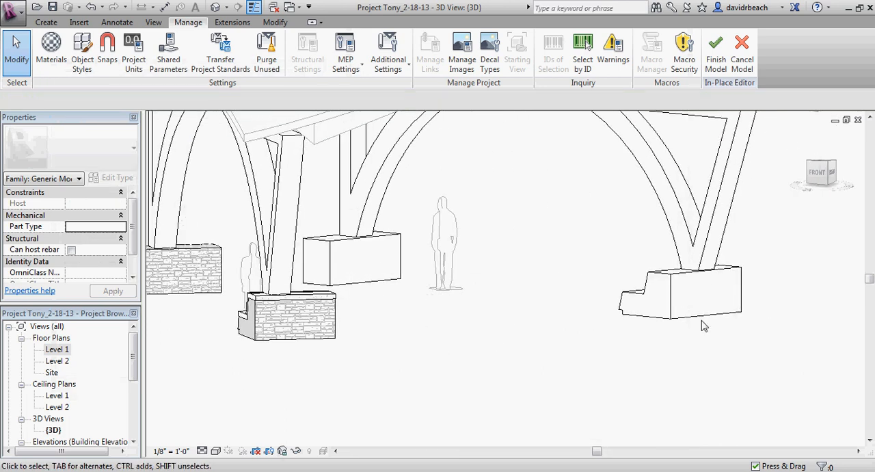
# Step: Finish the in-place generic model and inspect the whole pavilion from another side in 3D
pyautogui.scroll(-3, 593, 329)
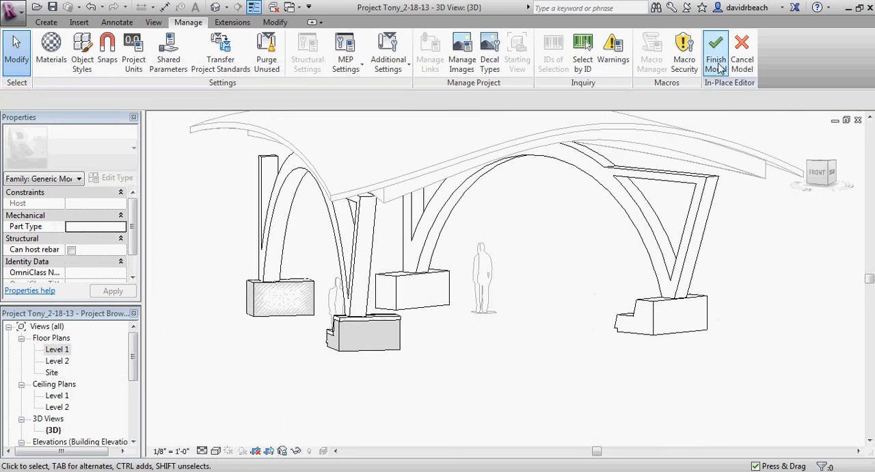
pyautogui.moveTo(554, 361); pyautogui.dragTo(451, 343, button='middle')
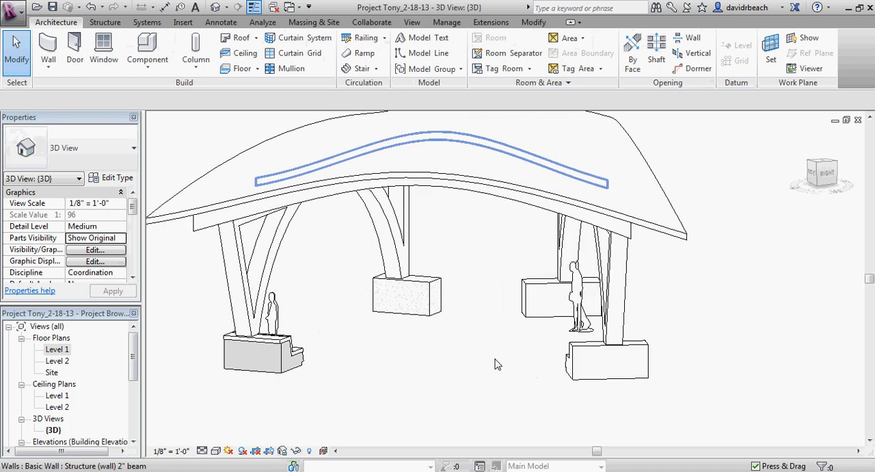
pyautogui.scroll(-1, 450, 343)
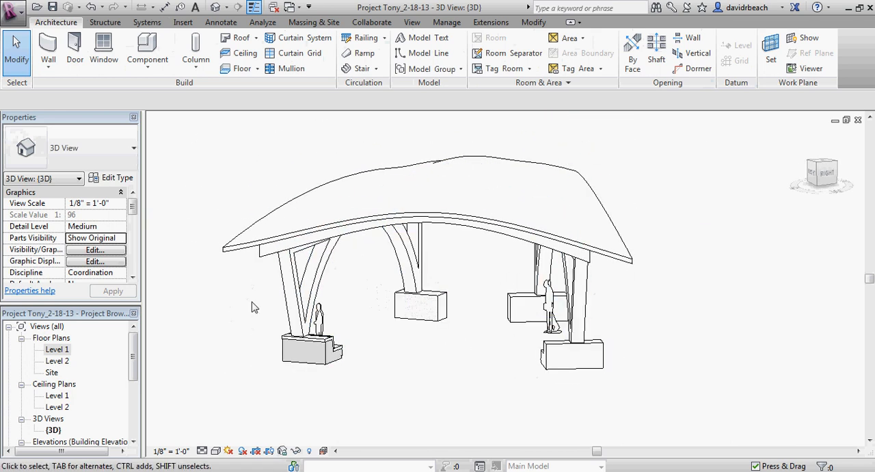
# Step: Dismiss the save reminder and place a building elevation on the Level 1 plan's platform, facing the waiting area
pyautogui.doubleClick(57, 350)
pyautogui.scroll(-3, 420, 310)
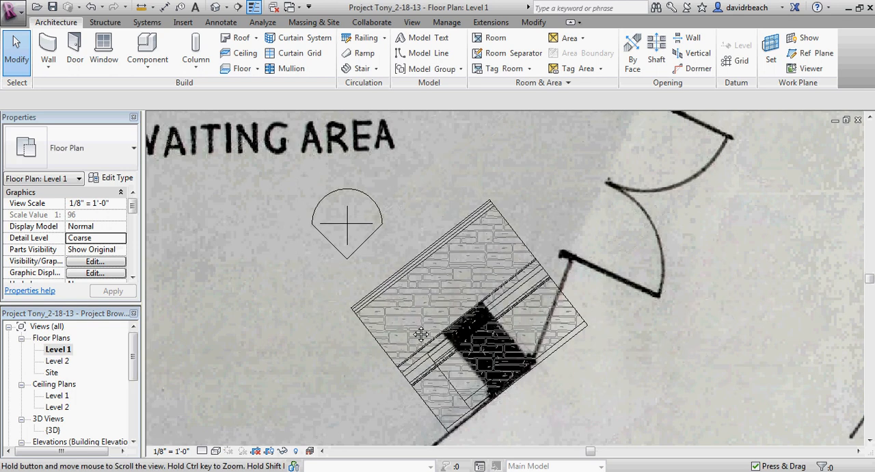
pyautogui.moveTo(540, 311); pyautogui.dragTo(415, 346, button='middle')
pyautogui.scroll(-3, 426, 311)
pyautogui.moveTo(481, 292); pyautogui.dragTo(454, 354, button='middle')
pyautogui.scroll(1, 448, 329)
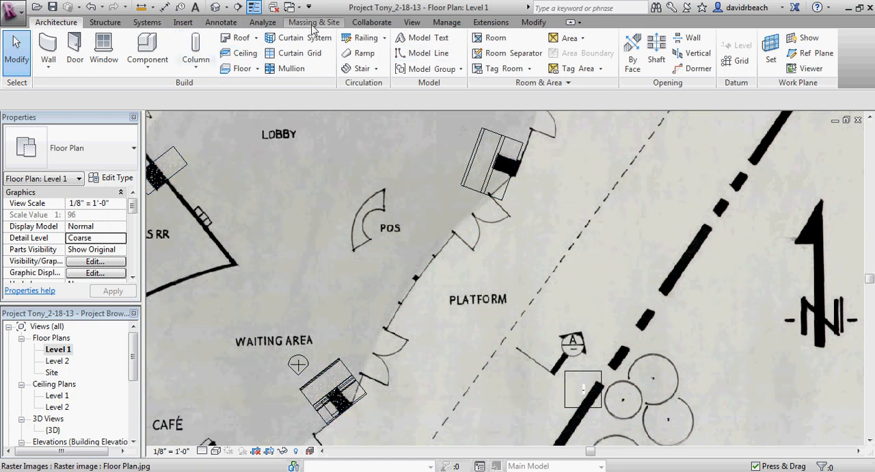
pyautogui.click(412, 23)
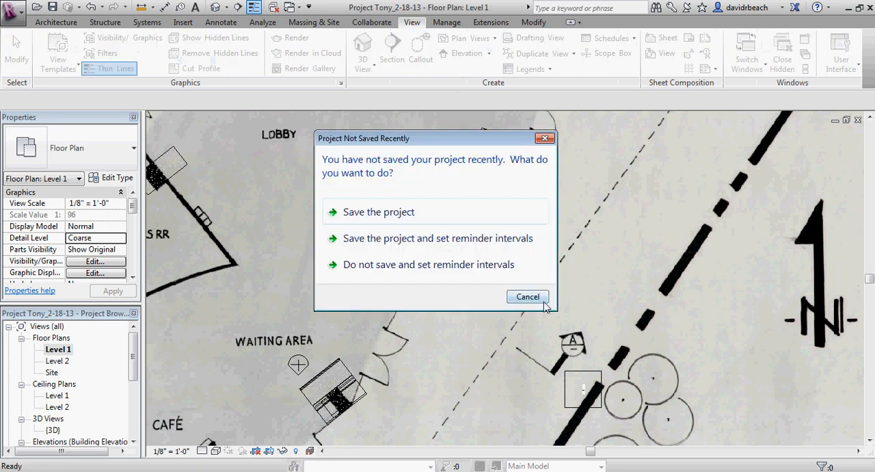
pyautogui.click(544, 302)
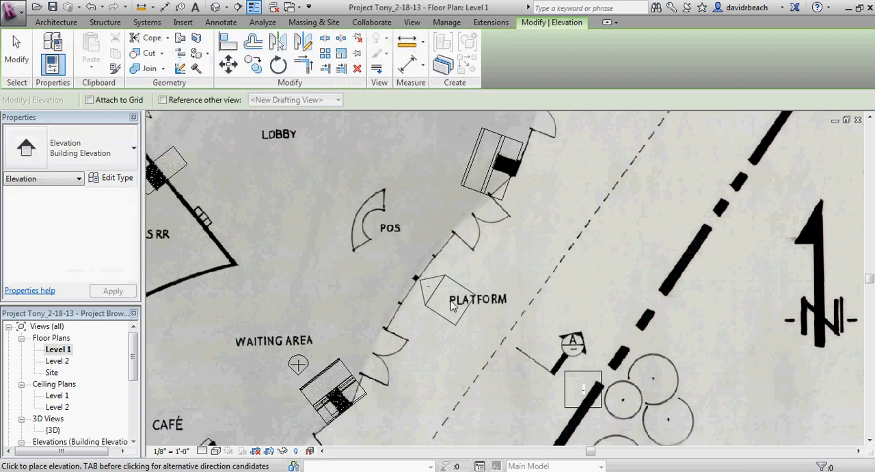
pyautogui.click(449, 300)
pyautogui.press('Escape')
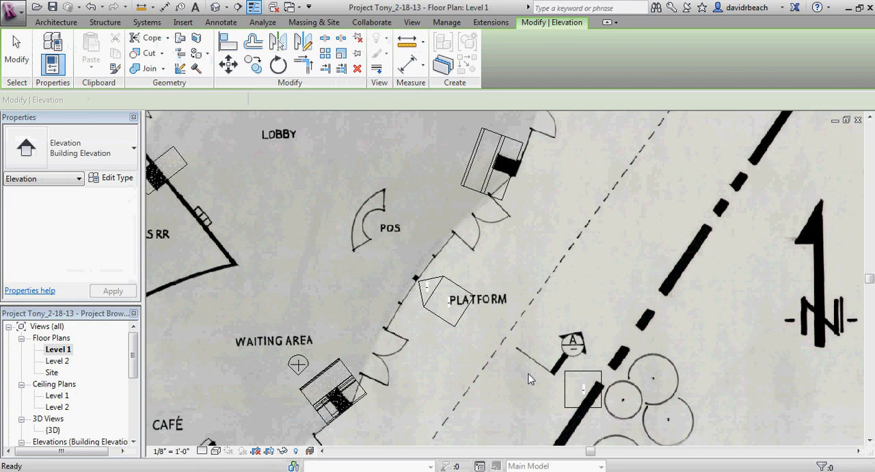
pyautogui.press('Escape')
pyautogui.click(459, 319)
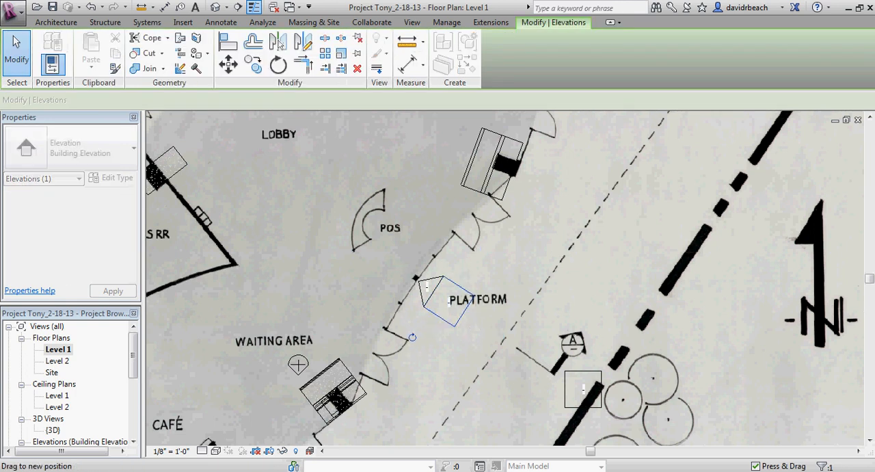
pyautogui.press('Delete')
pyautogui.scroll(-3, 504, 278)
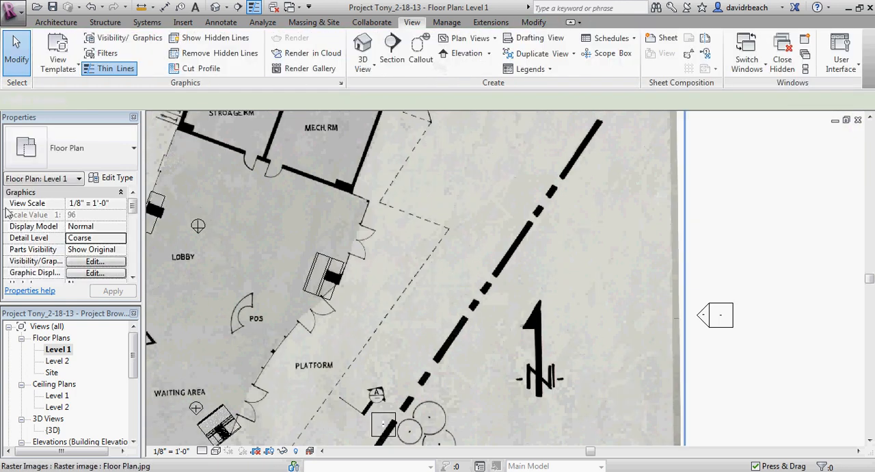
pyautogui.moveTo(293, 299); pyautogui.dragTo(475, 221, button='middle')
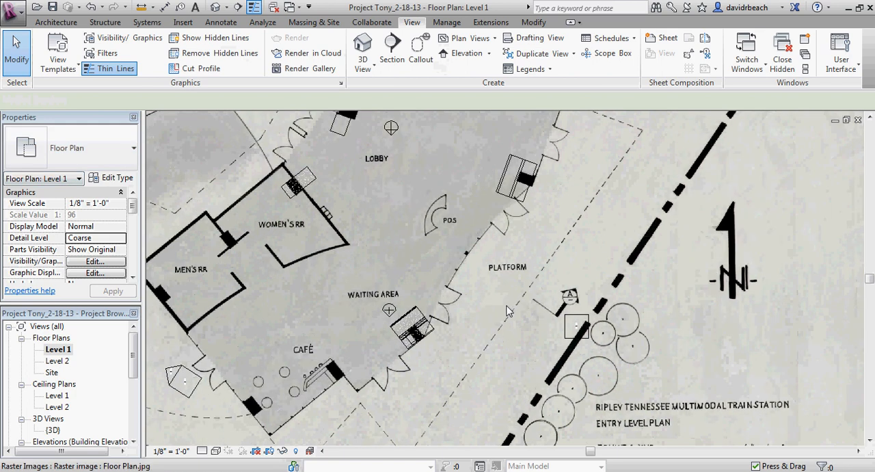
pyautogui.scroll(2, 504, 309)
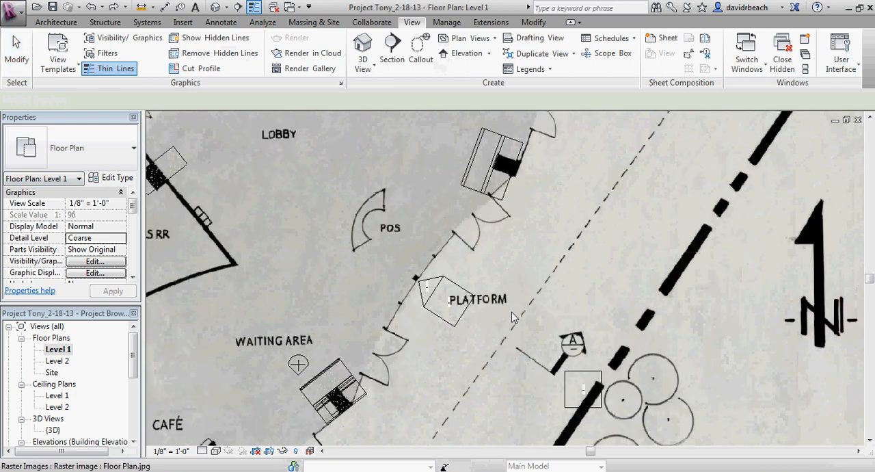
# Step: Delete the old elevation marker beside the tracks and move the new angled marker from the platform into its place
pyautogui.click(567, 388)
pyautogui.press('Delete')
pyautogui.moveTo(461, 320); pyautogui.dragTo(552, 284, button='middle')
pyautogui.scroll(2, 552, 284)
pyautogui.click(553, 278)
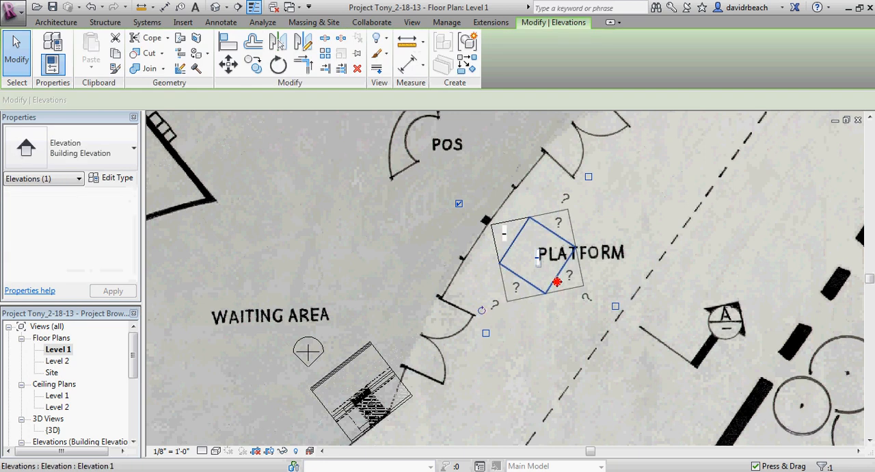
pyautogui.moveTo(557, 282); pyautogui.dragTo(753, 400)
pyautogui.press('Escape')
pyautogui.scroll(-2, 629, 297)
pyautogui.moveTo(628, 294); pyautogui.dragTo(599, 218, button='middle')
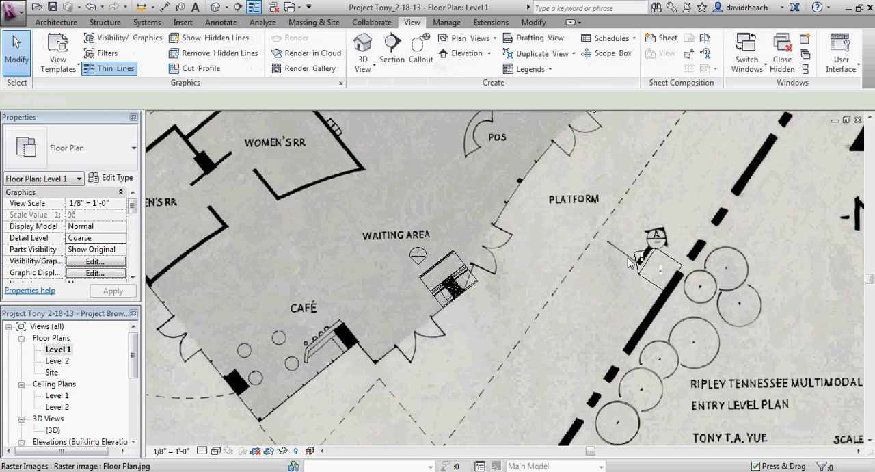
# Step: Move the new elevation's view line out toward the tracks and lengthen it at both ends to span the station
pyautogui.click(629, 263)
pyautogui.scroll(-3, 551, 237)
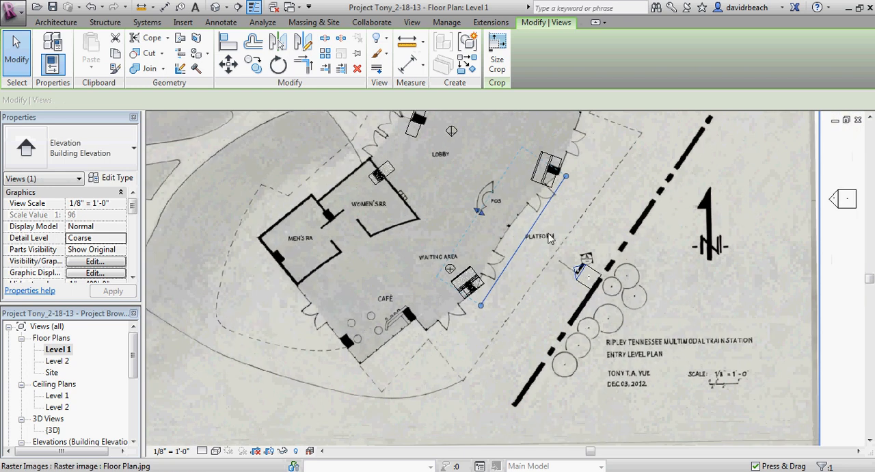
pyautogui.moveTo(537, 233); pyautogui.dragTo(588, 270)
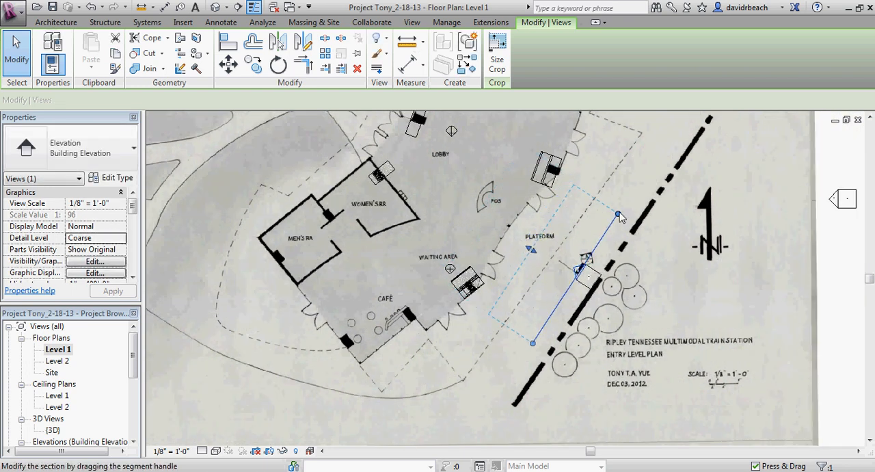
pyautogui.moveTo(617, 214); pyautogui.dragTo(647, 170)
pyautogui.moveTo(532, 343); pyautogui.dragTo(497, 392)
# Step: Extend the new elevation's view depth from the platform across the whole station building
pyautogui.scroll(-2, 520, 372)
pyautogui.moveTo(549, 294); pyautogui.dragTo(529, 280)
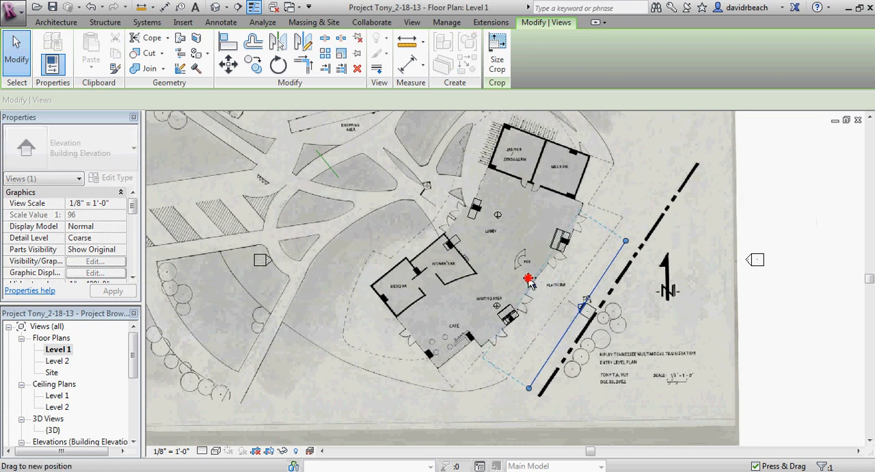
pyautogui.moveTo(429, 216); pyautogui.dragTo(416, 207)
pyautogui.press('Escape')
# Step: Open the new elevation view and extend the lower edge of its crop region below Level 1
pyautogui.scroll(2, 610, 313)
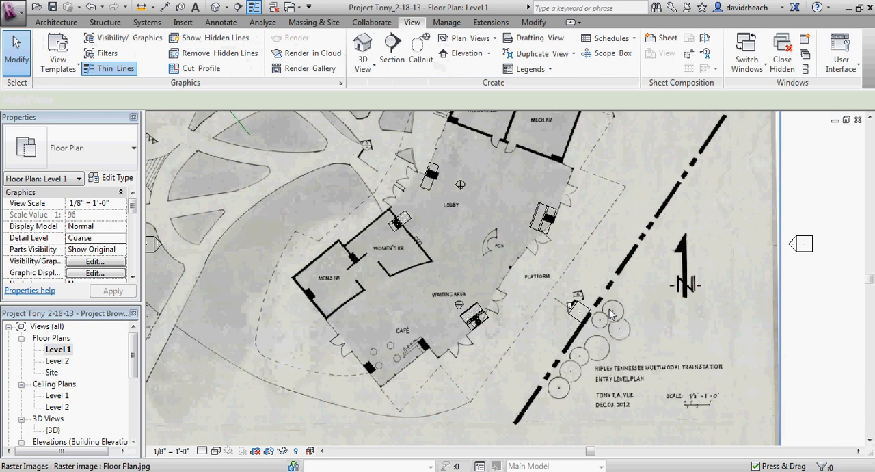
pyautogui.scroll(2, 611, 313)
pyautogui.doubleClick(577, 306)
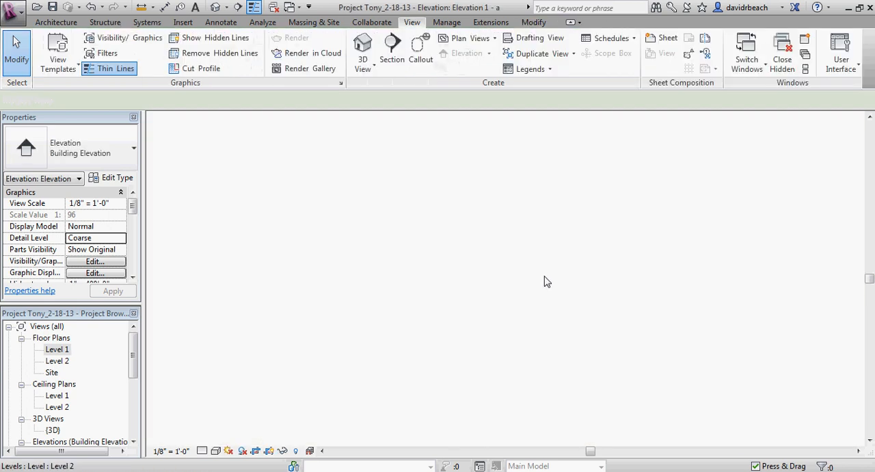
pyautogui.click(404, 349)
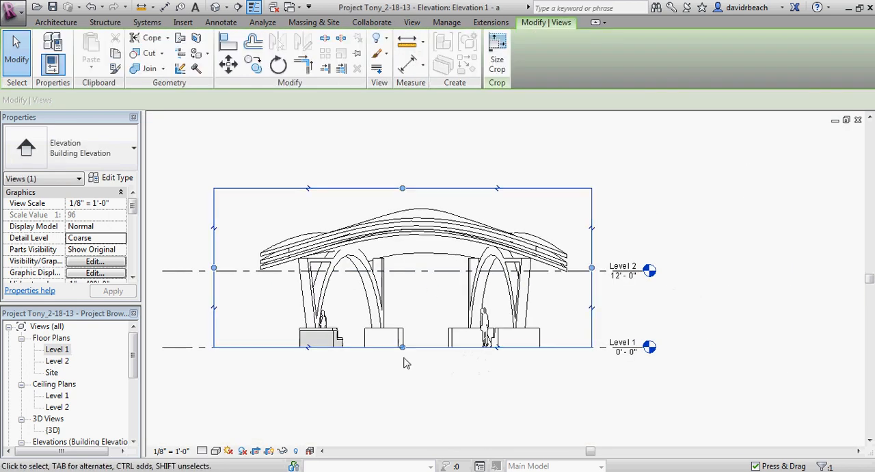
pyautogui.moveTo(404, 349); pyautogui.dragTo(410, 364)
pyautogui.click(434, 358)
# Step: Hide the lowest Generic - 6" roof element in the elevation view
pyautogui.scroll(2, 448, 335)
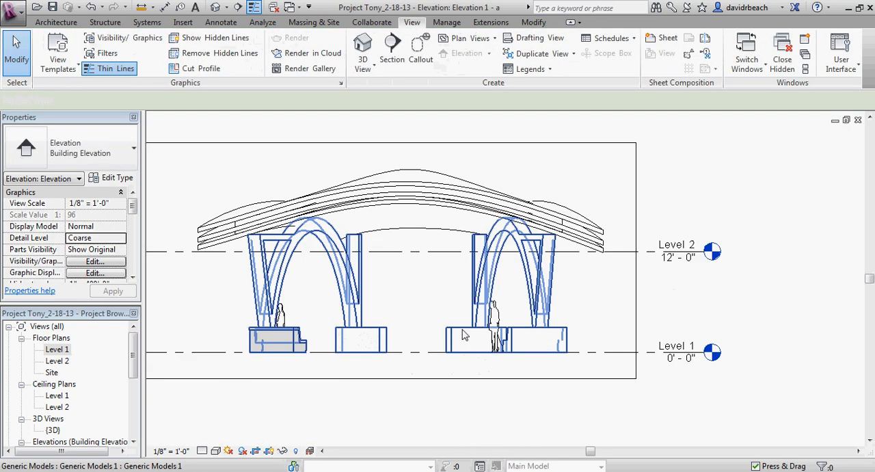
pyautogui.moveTo(463, 329); pyautogui.dragTo(488, 324, button='middle')
pyautogui.moveTo(596, 231); pyautogui.dragTo(646, 230, button='middle')
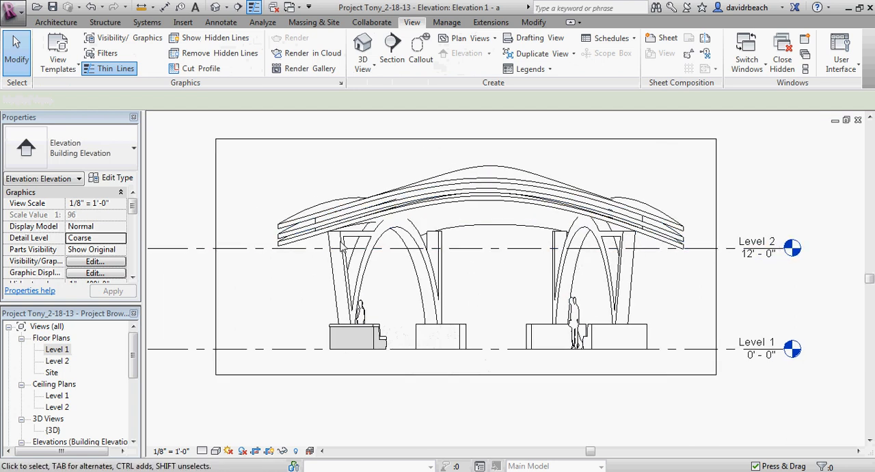
pyautogui.scroll(3, 282, 241)
pyautogui.click(280, 241)
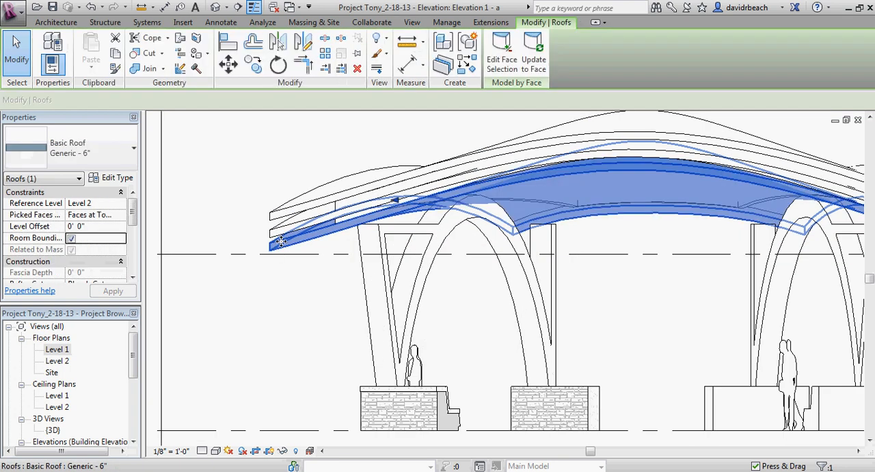
pyautogui.rightClick(282, 244)
pyautogui.moveTo(342, 255)
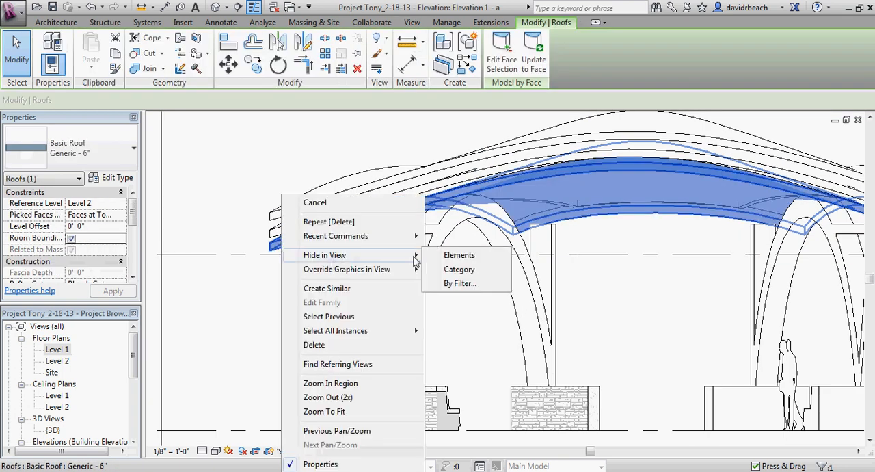
pyautogui.click(454, 254)
# Step: Hide the next Generic - 6" roof element up, leaving only the upper roof layer and beams in the elevation
pyautogui.click(291, 234)
pyautogui.rightClick(291, 235)
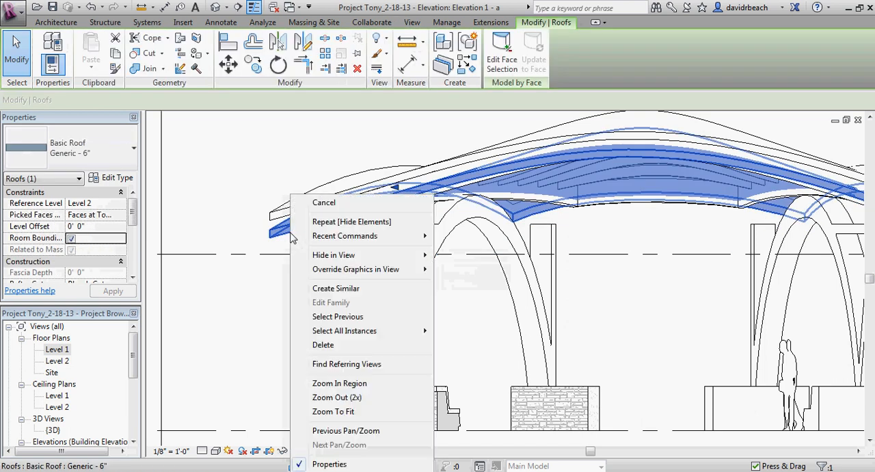
pyautogui.moveTo(404, 254)
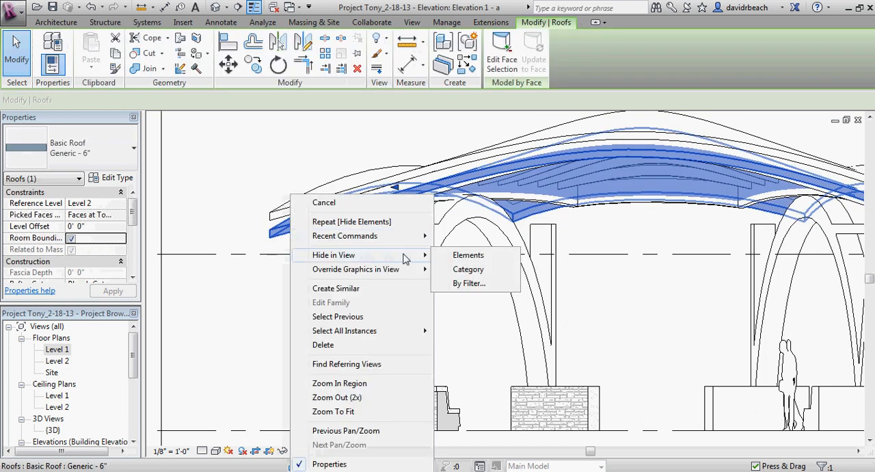
pyautogui.click(468, 255)
pyautogui.scroll(-5, 438, 293)
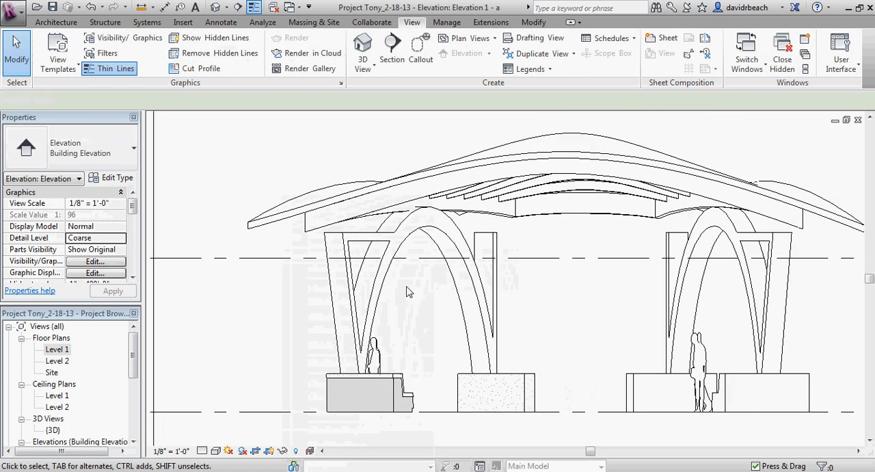
pyautogui.scroll(3, 566, 295)
pyautogui.moveTo(559, 303); pyautogui.dragTo(526, 330, button='middle')
pyautogui.scroll(-2, 590, 336)
pyautogui.scroll(-1, 552, 320)
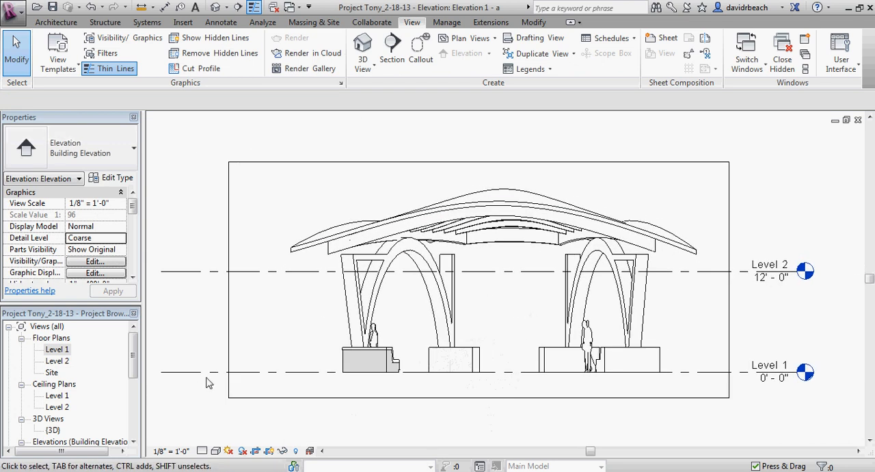
# Step: Set the elevation's silhouettes to Wide Lines in the graphic display options and inspect the capped stone footing
pyautogui.click(215, 452)
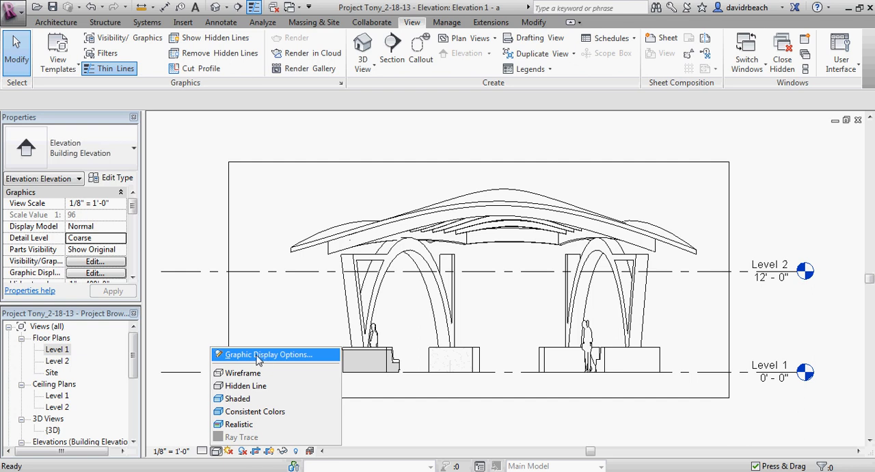
pyautogui.click(255, 355)
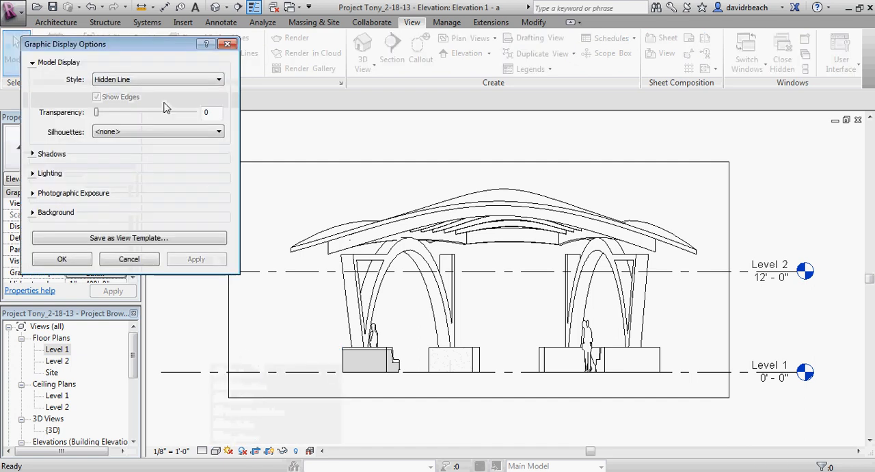
pyautogui.moveTo(117, 51); pyautogui.dragTo(274, 88)
pyautogui.click(286, 170)
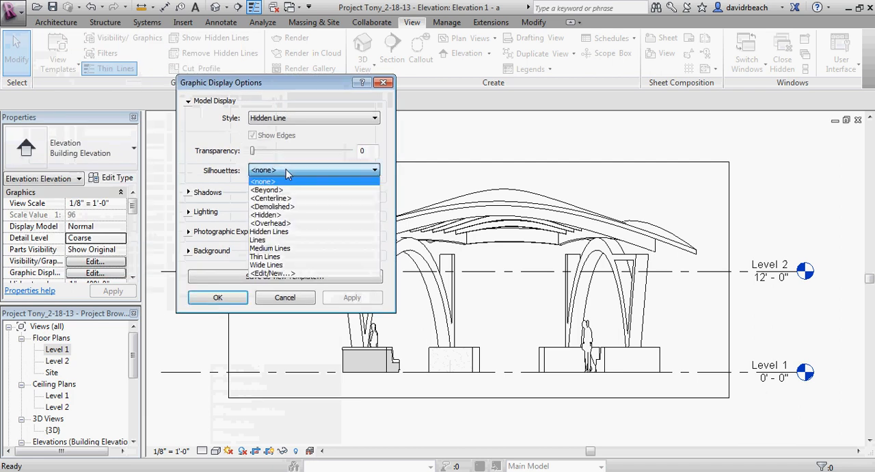
pyautogui.click(279, 266)
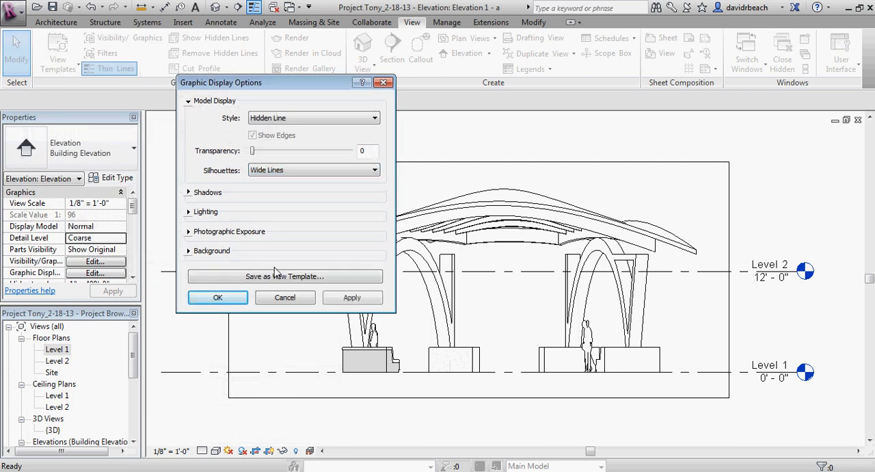
pyautogui.click(216, 298)
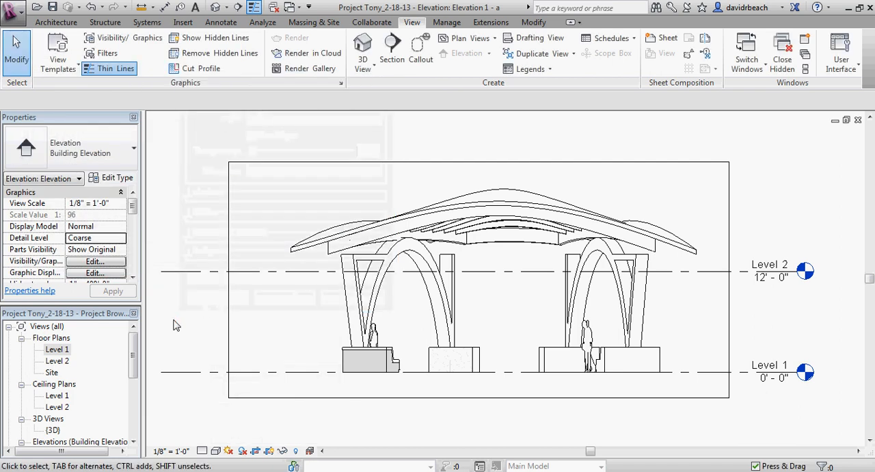
pyautogui.scroll(8, 359, 358)
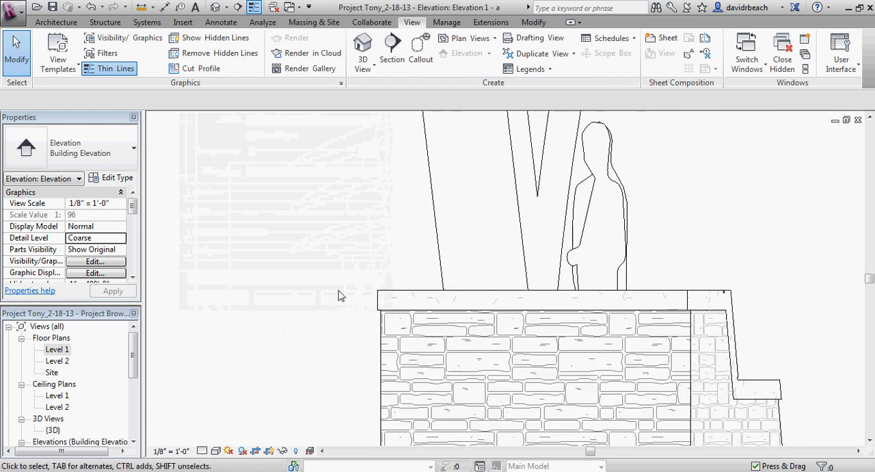
pyautogui.scroll(1, 340, 296)
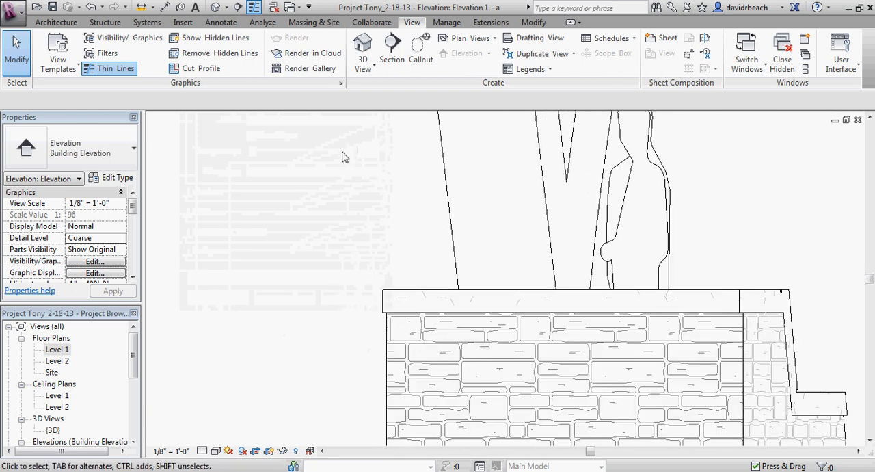
# Step: Turn off Thin Lines in the elevation and check the true lineweights on the stone footings
pyautogui.click(254, 7)
pyautogui.click(254, 7)
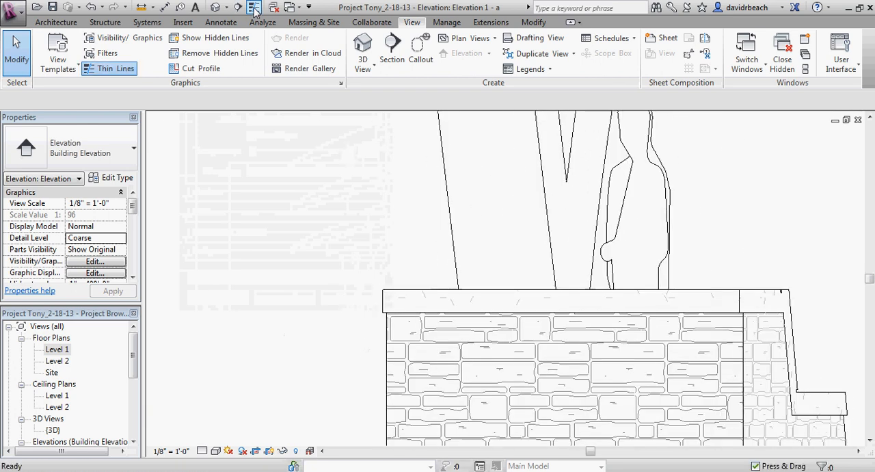
pyautogui.click(254, 7)
pyautogui.moveTo(389, 272); pyautogui.dragTo(324, 204, button='middle')
pyautogui.scroll(-5, 322, 199)
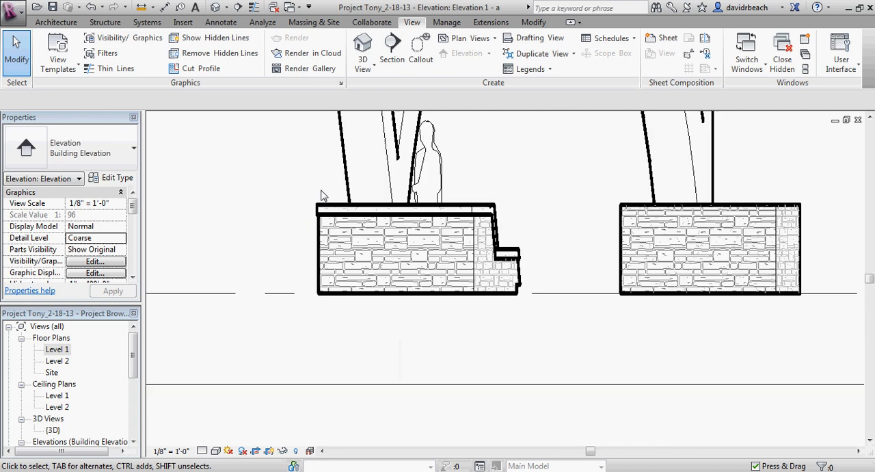
pyautogui.moveTo(399, 203); pyautogui.dragTo(324, 272, button='middle')
pyautogui.scroll(3, 297, 191)
pyautogui.scroll(-3, 393, 226)
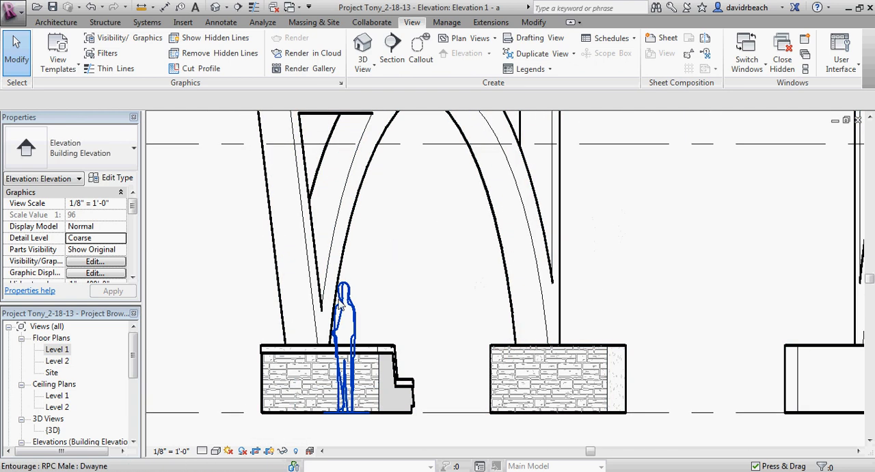
# Step: Examine the wide silhouette lines on the arches, the roof's outer edge and the building elevation as a whole
pyautogui.scroll(-2, 353, 219)
pyautogui.moveTo(428, 212); pyautogui.dragTo(400, 212, button='middle')
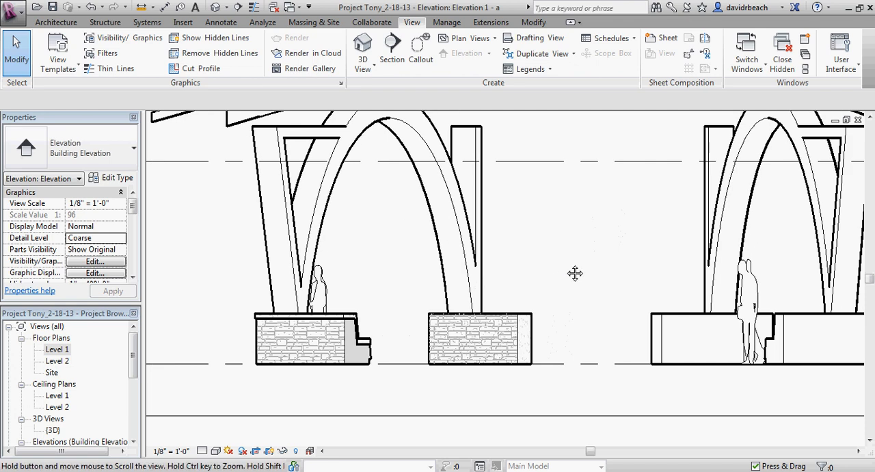
pyautogui.scroll(-1, 492, 277)
pyautogui.moveTo(574, 272); pyautogui.dragTo(491, 349, button='middle')
pyautogui.moveTo(481, 294); pyautogui.dragTo(482, 299, button='middle')
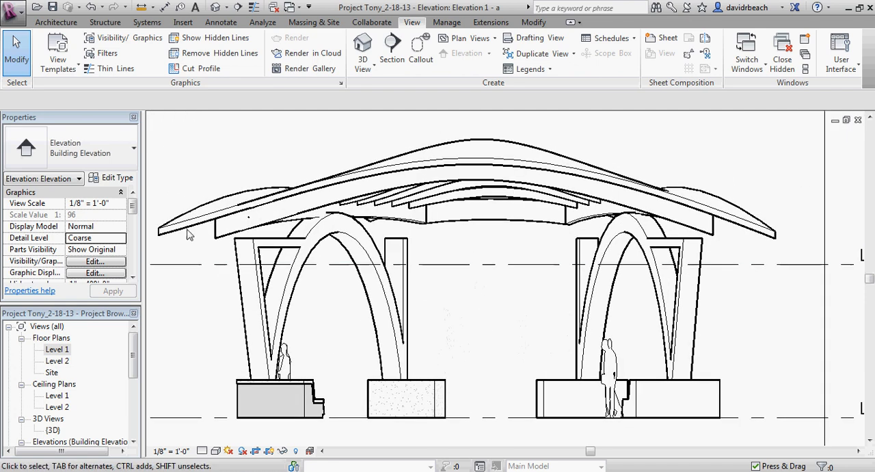
pyautogui.scroll(4, 319, 227)
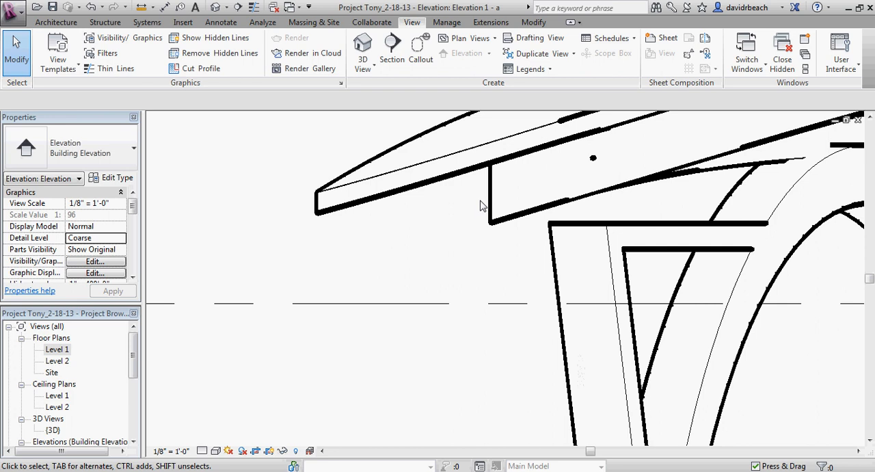
pyautogui.scroll(-2, 474, 237)
pyautogui.moveTo(449, 234); pyautogui.dragTo(360, 281, button='middle')
pyautogui.scroll(-1, 458, 226)
pyautogui.scroll(-1, 440, 243)
pyautogui.moveTo(465, 293); pyautogui.dragTo(479, 326, button='middle')
pyautogui.moveTo(445, 281); pyautogui.dragTo(447, 298, button='middle')
pyautogui.moveTo(513, 338)
pyautogui.mouseDown(button='middle')
pyautogui.moveTo(471, 314)
pyautogui.moveTo(523, 328)
pyautogui.mouseUp(button='middle')
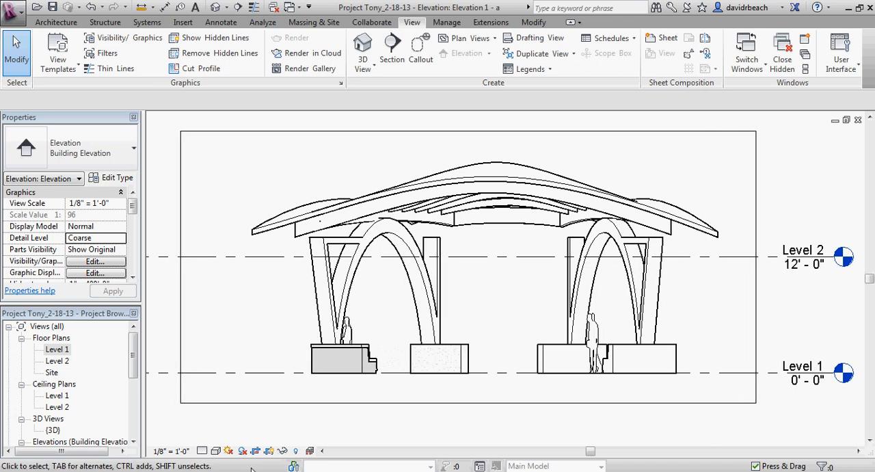
# Step: Turn on shadows in the building elevation, leaving its visual style as it is
pyautogui.click(216, 451)
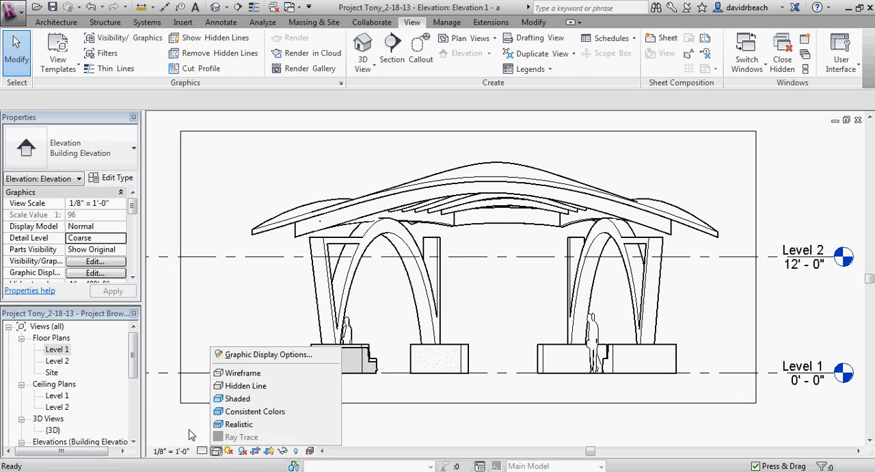
pyautogui.click(191, 435)
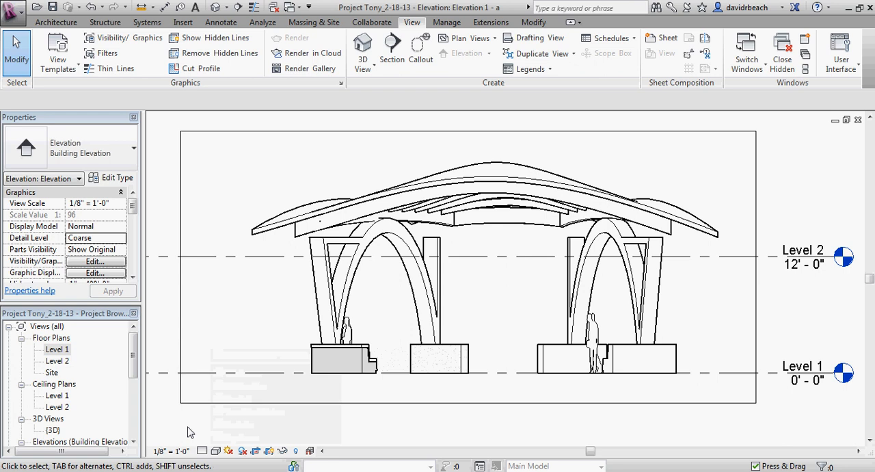
pyautogui.click(241, 451)
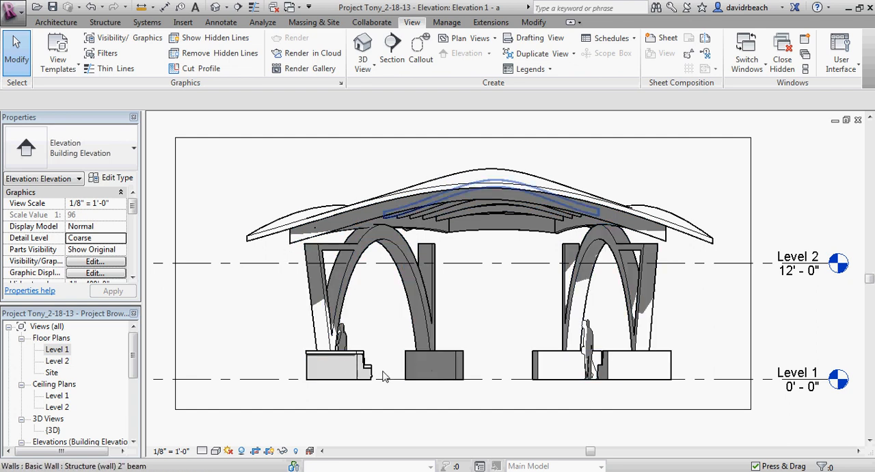
pyautogui.moveTo(426, 324); pyautogui.dragTo(426, 328, button='middle')
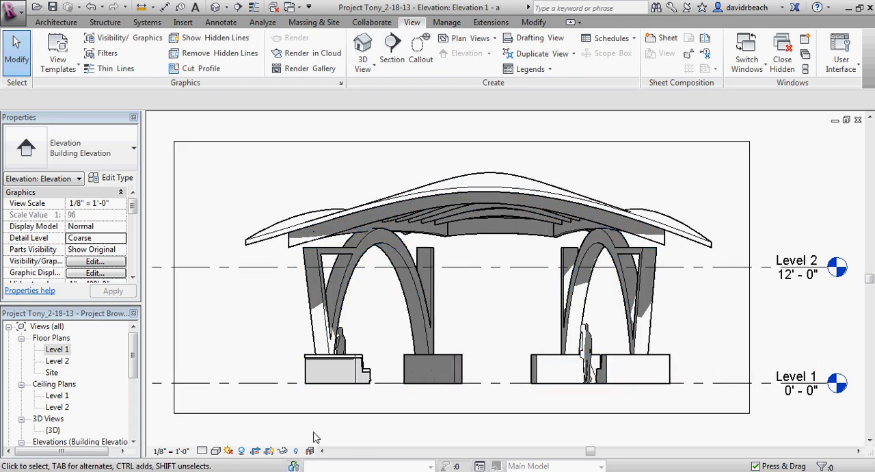
# Step: Open the Level 1 floor plan and hide the Floor Plan.jpg raster image in that view
pyautogui.doubleClick(49, 350)
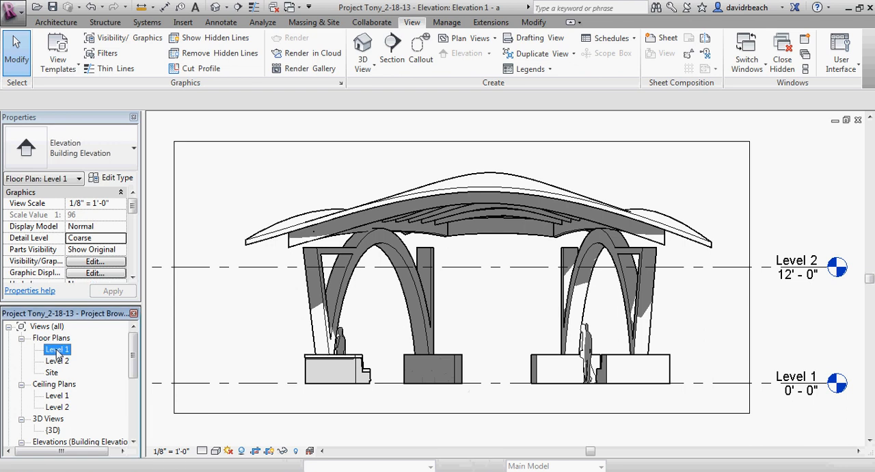
pyautogui.scroll(6, 424, 312)
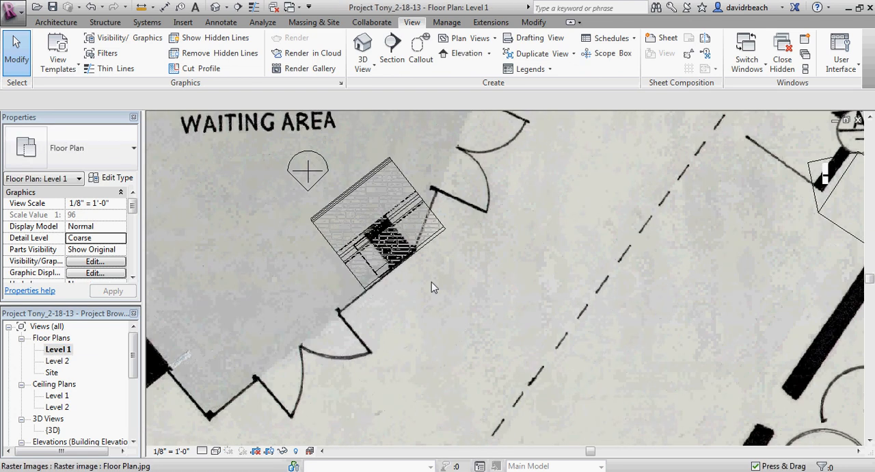
pyautogui.scroll(-4, 507, 229)
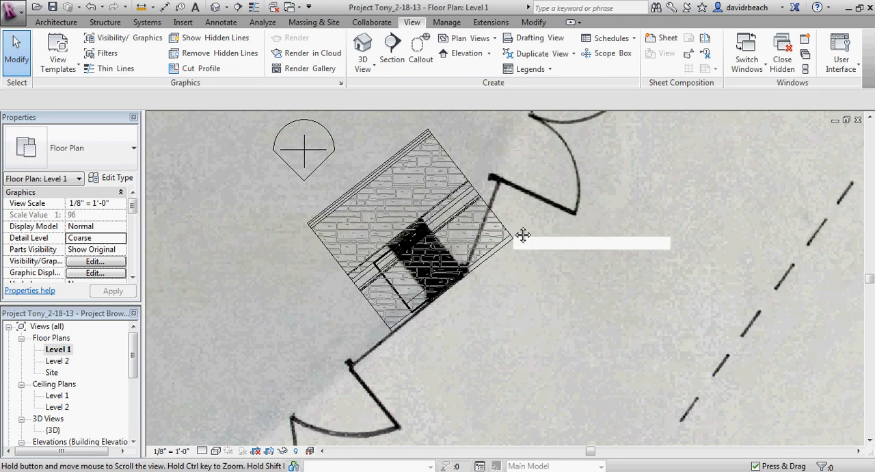
pyautogui.scroll(-3, 513, 275)
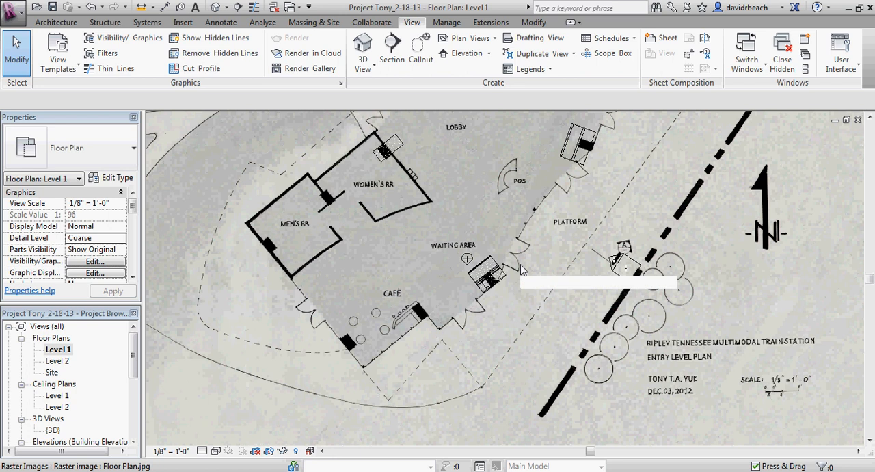
pyautogui.scroll(-2, 539, 293)
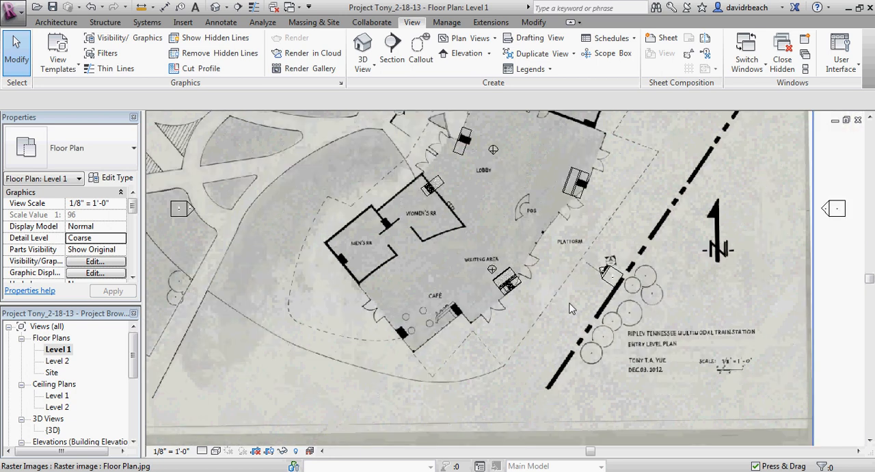
pyautogui.click(759, 285)
pyautogui.rightClick(757, 286)
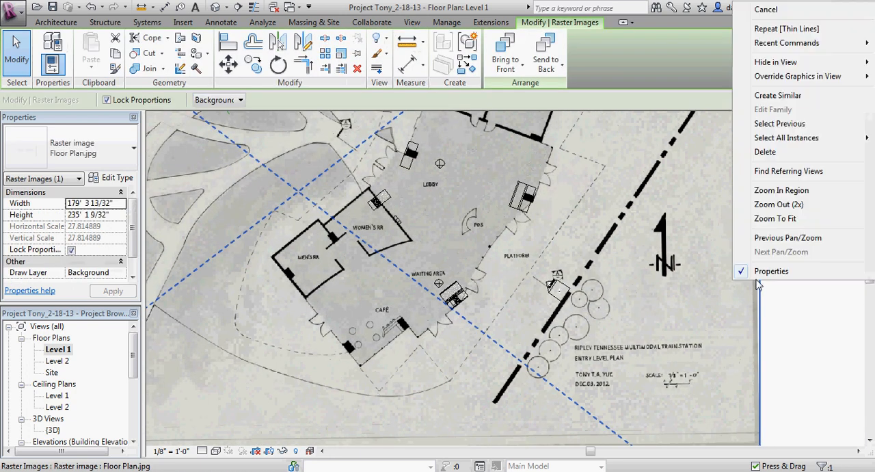
pyautogui.moveTo(776, 62)
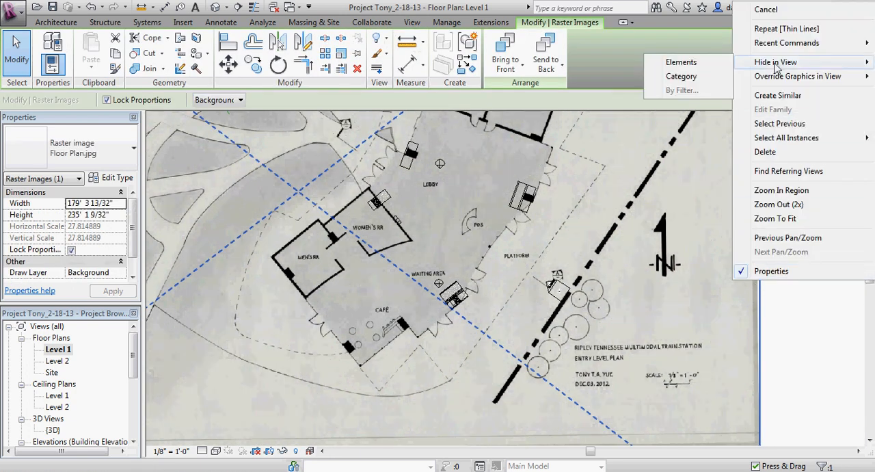
pyautogui.click(704, 62)
# Step: Start placing a new wall at the stone footing in the Level 1 plan
pyautogui.scroll(5, 459, 296)
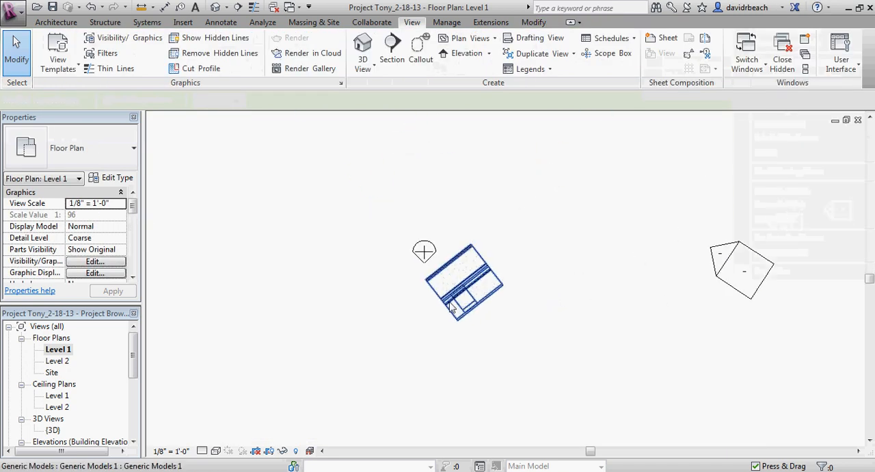
pyautogui.scroll(4, 597, 299)
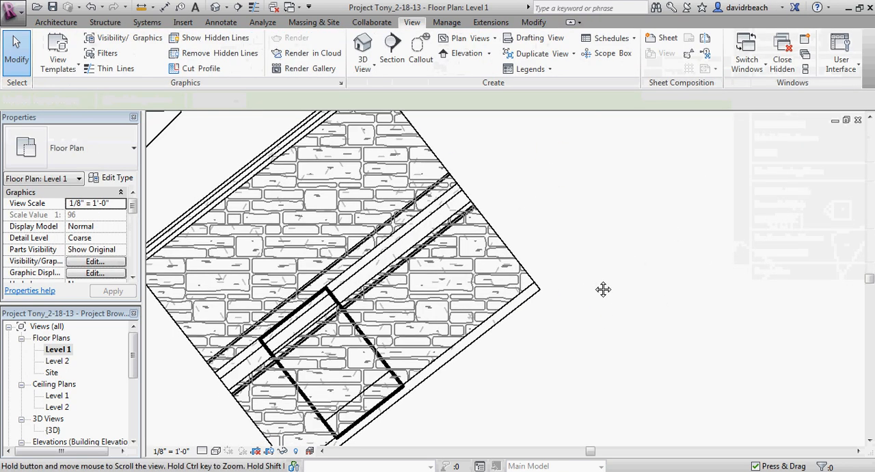
pyautogui.scroll(-4, 540, 277)
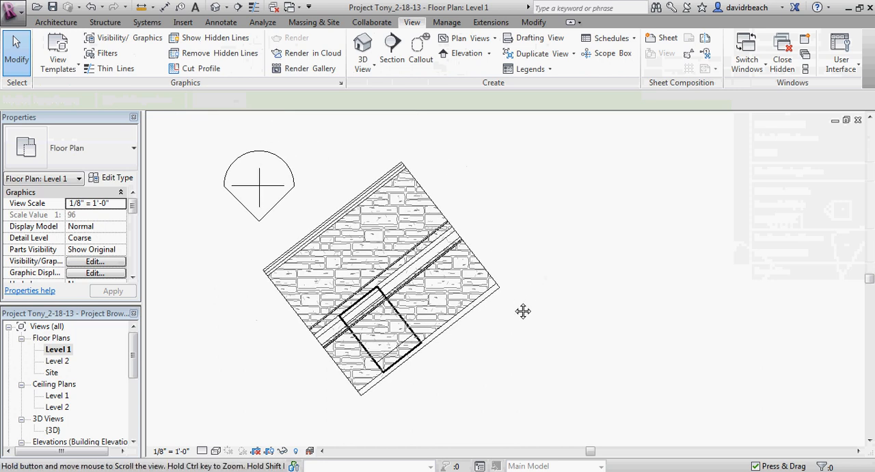
pyautogui.scroll(2, 524, 308)
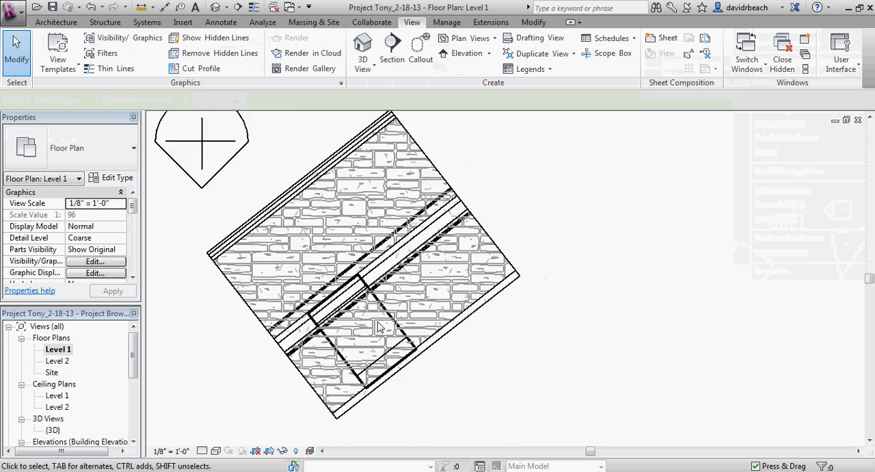
pyautogui.click(56, 22)
pyautogui.click(48, 45)
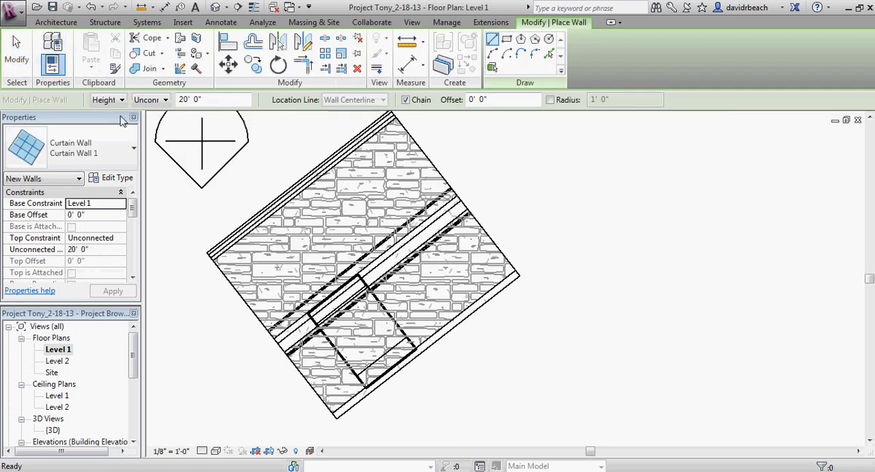
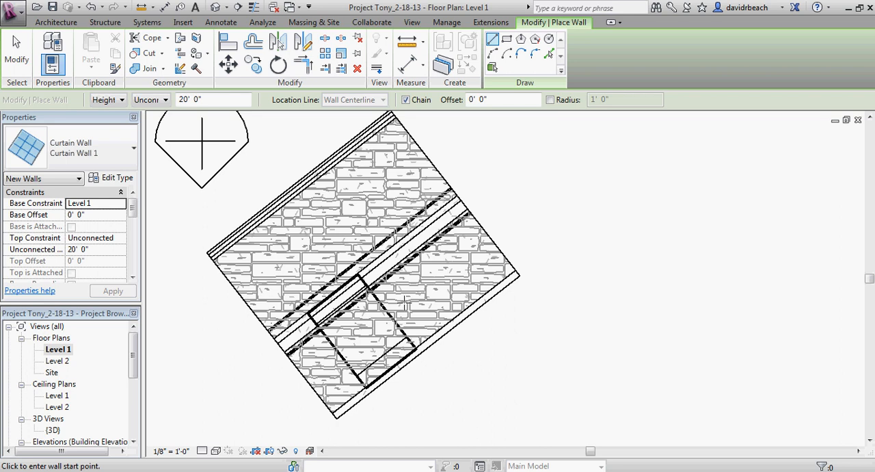
pyautogui.scroll(3, 404, 301)
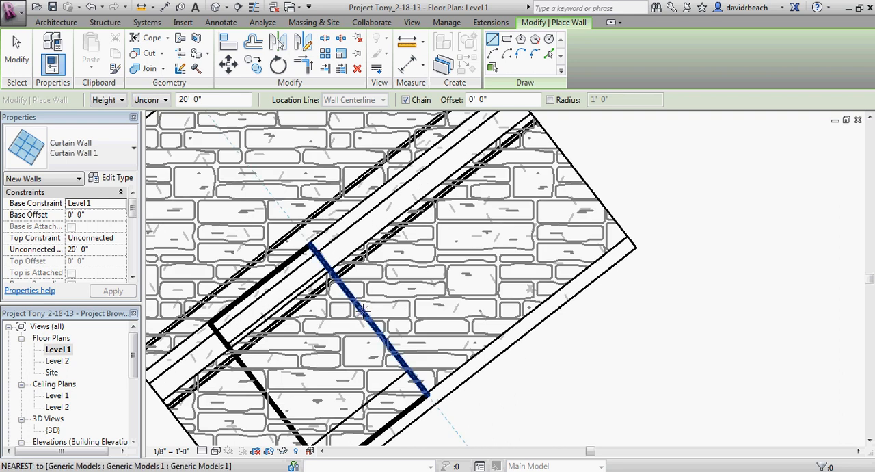
pyautogui.scroll(-2, 377, 329)
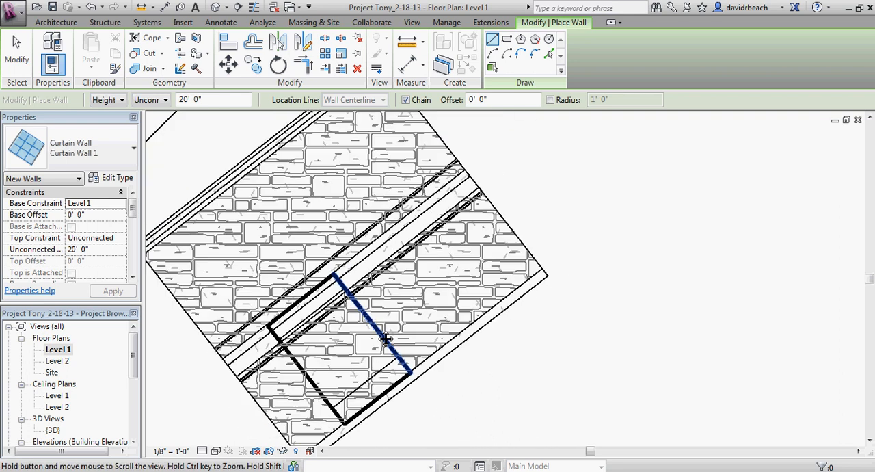
pyautogui.scroll(2, 331, 296)
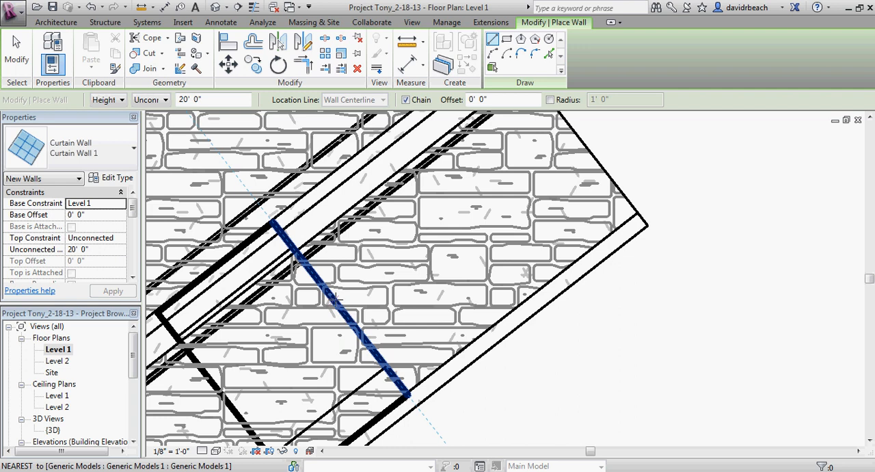
pyautogui.scroll(2, 333, 299)
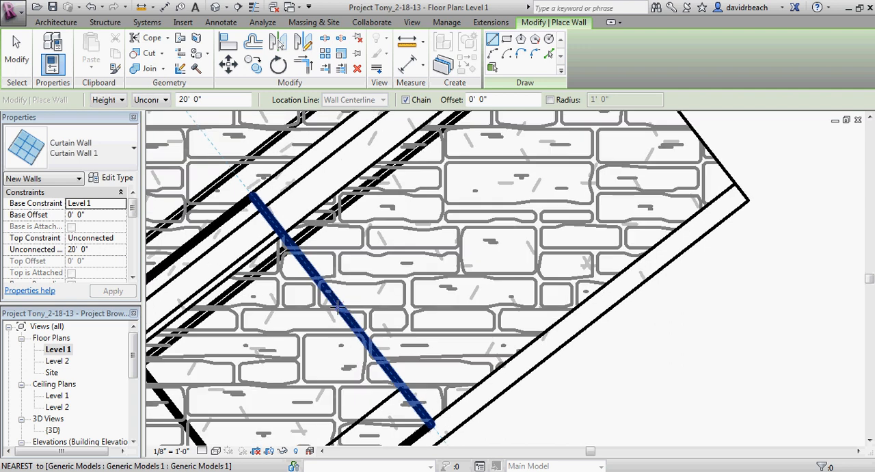
pyautogui.moveTo(337, 308); pyautogui.dragTo(392, 288, button='middle')
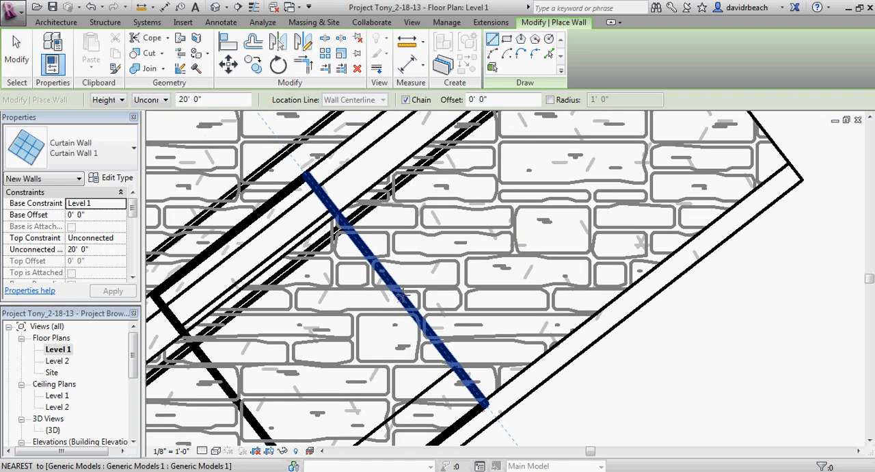
pyautogui.scroll(-3, 404, 295)
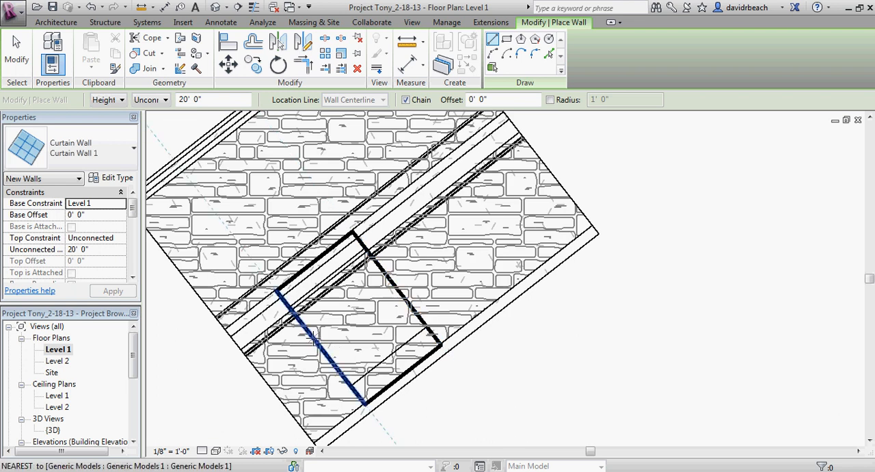
pyautogui.press('Escape')
# Step: Draw a detail line about 2' 3" long beside the thick column outline, from the footing's inner edge line midpoint perpendicular to the opposite ledge line
pyautogui.moveTo(387, 283); pyautogui.dragTo(382, 285, button='middle')
pyautogui.scroll(1, 381, 282)
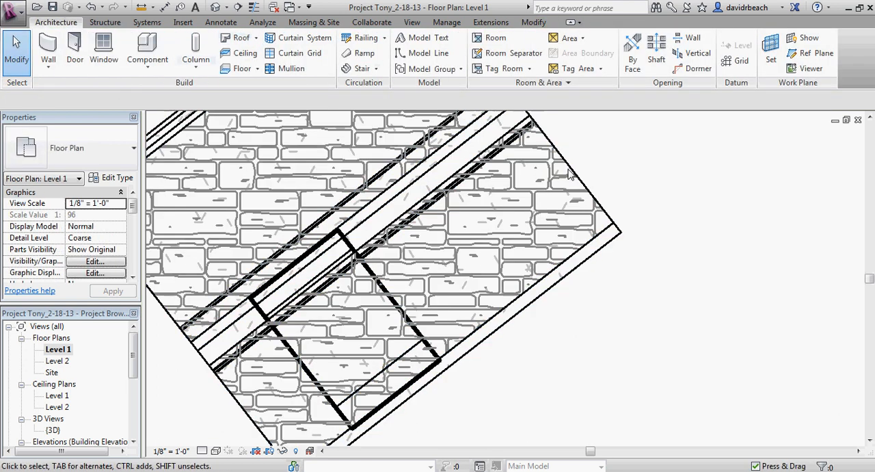
pyautogui.moveTo(577, 169); pyautogui.dragTo(584, 175, button='middle')
pyautogui.click(222, 22)
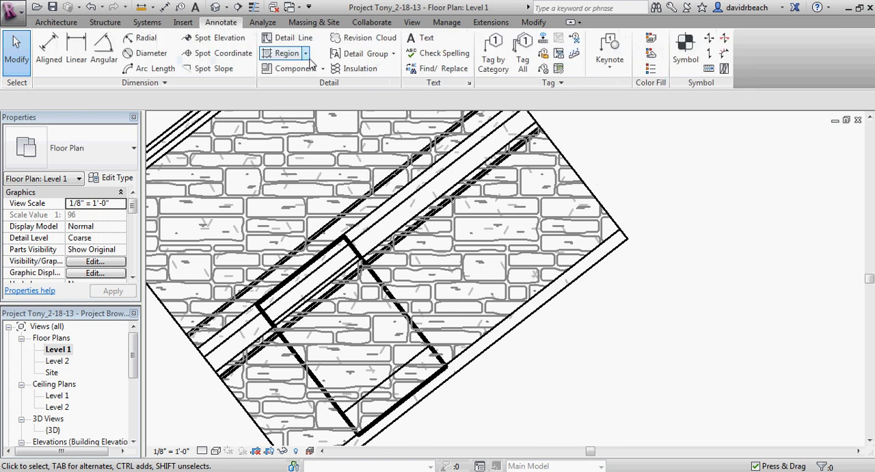
pyautogui.click(287, 37)
pyautogui.scroll(4, 339, 253)
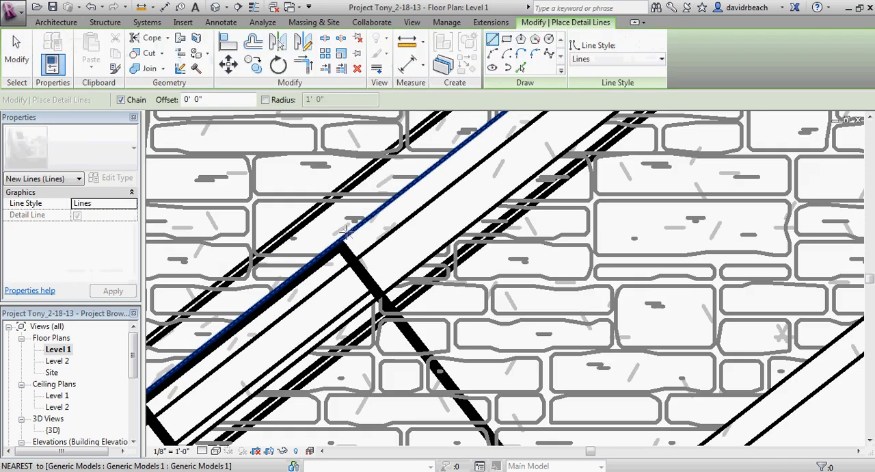
pyautogui.scroll(3, 337, 247)
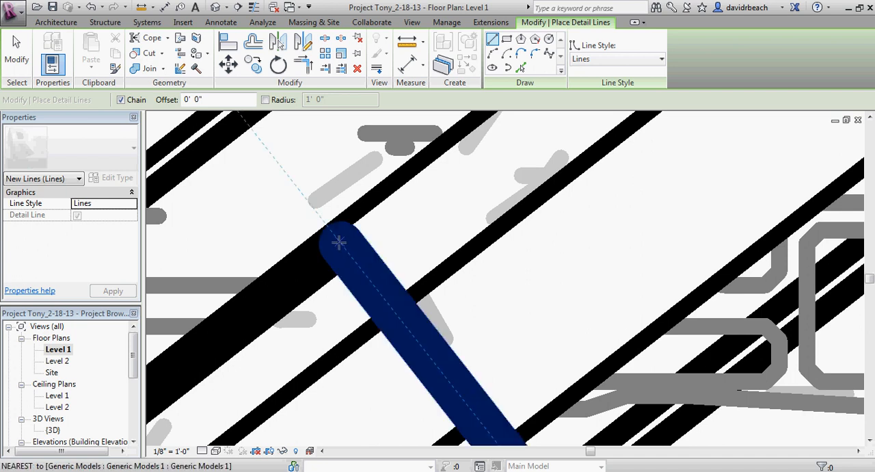
pyautogui.scroll(-5, 338, 241)
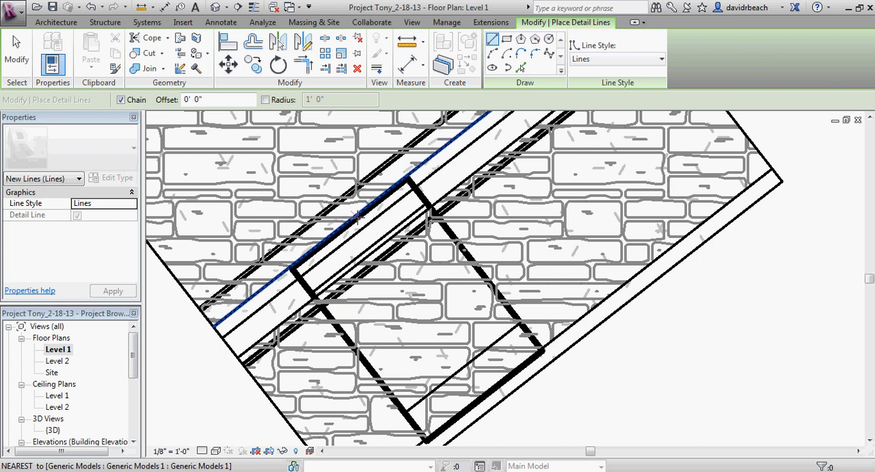
pyautogui.scroll(-5, 370, 232)
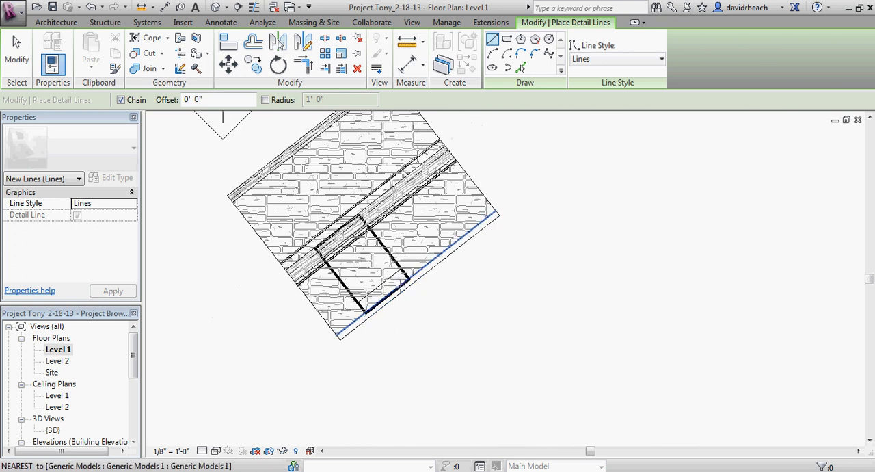
pyautogui.scroll(4, 410, 287)
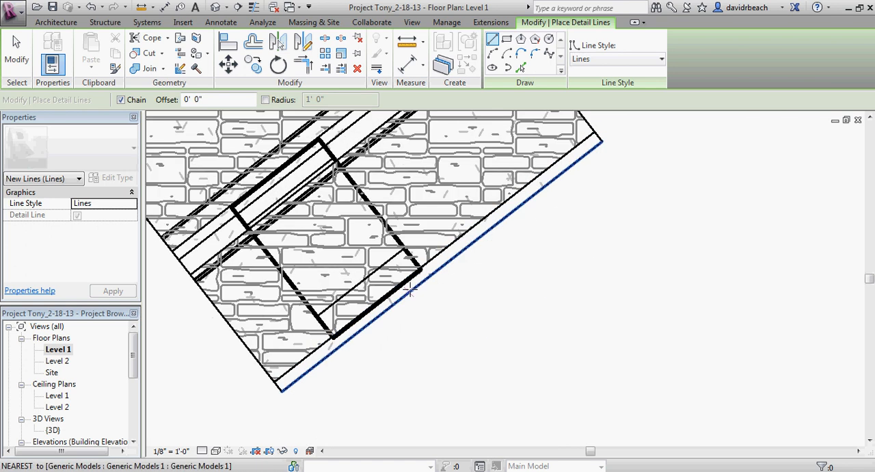
pyautogui.click(434, 257)
pyautogui.scroll(3, 386, 218)
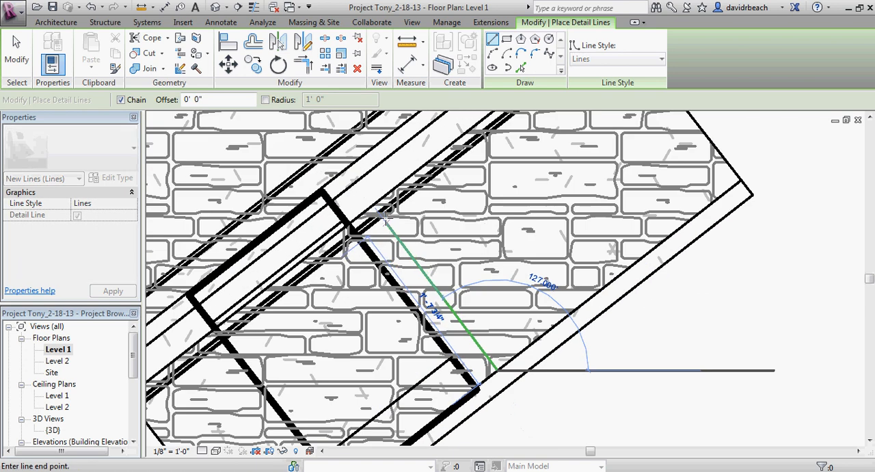
pyautogui.click(344, 170)
pyautogui.press('Escape')
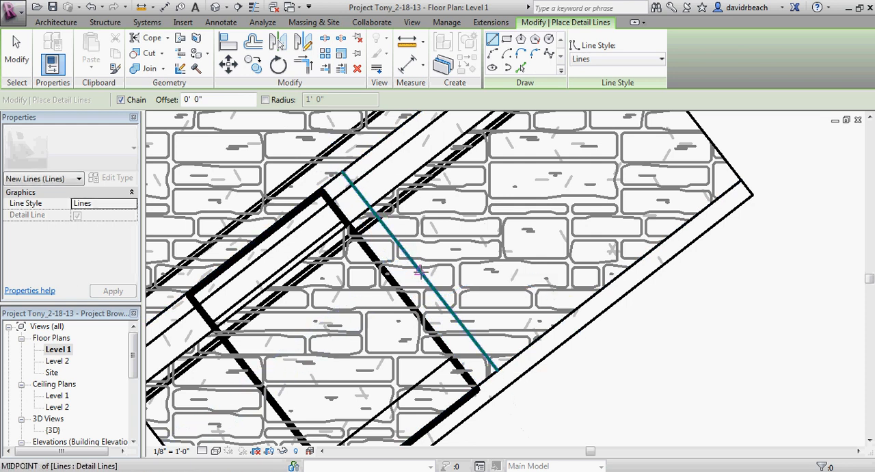
# Step: Add a 3" detail line from the midpoint of that line perpendicular to the column's thick outline, and finish drawing detail lines
pyautogui.click(420, 272)
pyautogui.scroll(3, 404, 291)
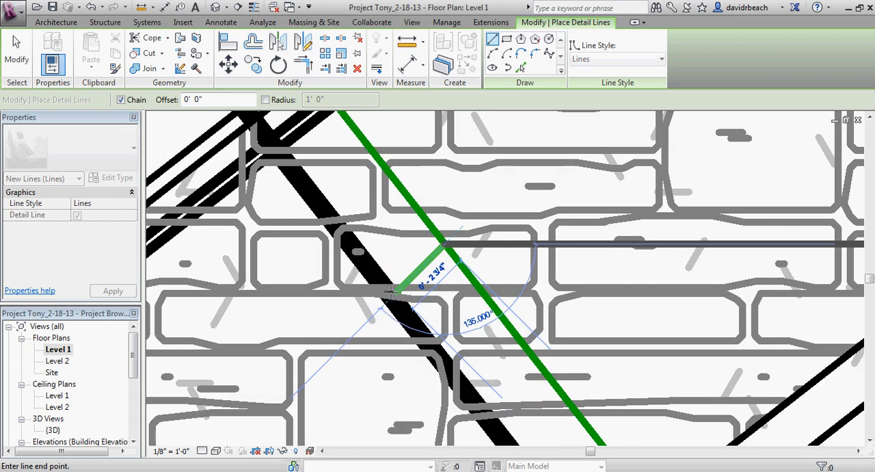
pyautogui.scroll(-1, 390, 287)
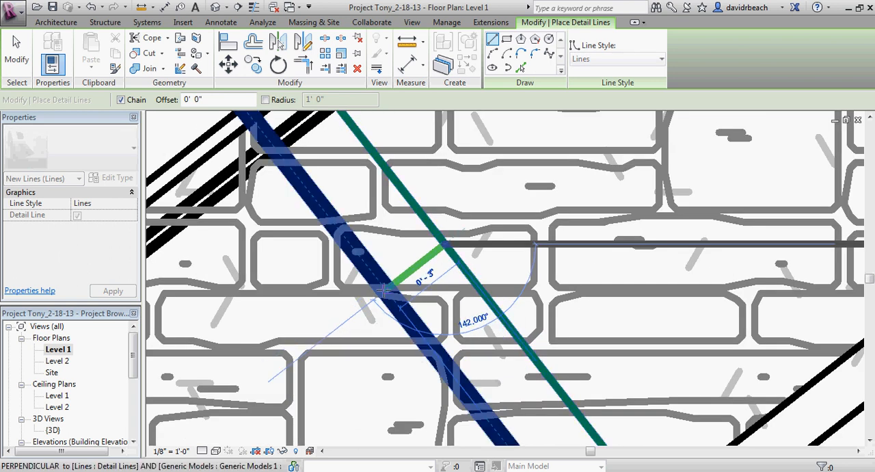
pyautogui.click(387, 285)
pyautogui.press('Escape')
pyautogui.press('Escape')
pyautogui.scroll(-2, 406, 288)
pyautogui.moveTo(406, 288); pyautogui.dragTo(390, 286, button='middle')
pyautogui.scroll(-1, 439, 250)
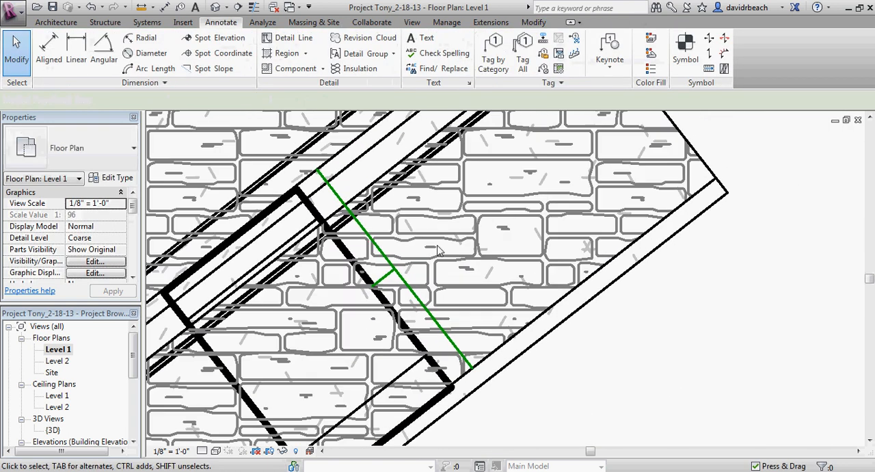
# Step: Draw a 3' 0" Curtain Wall 1 from the short detail line's end at the column to the stone footing's end edge, parallel to its long edges
pyautogui.click(56, 23)
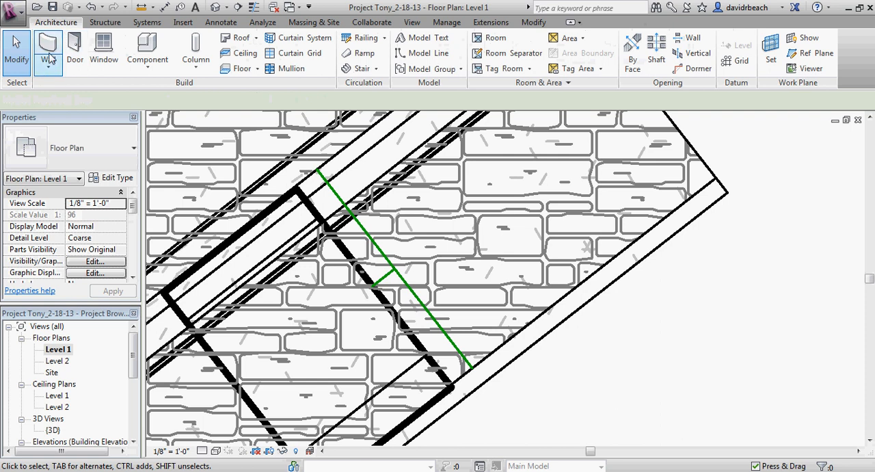
pyautogui.click(48, 50)
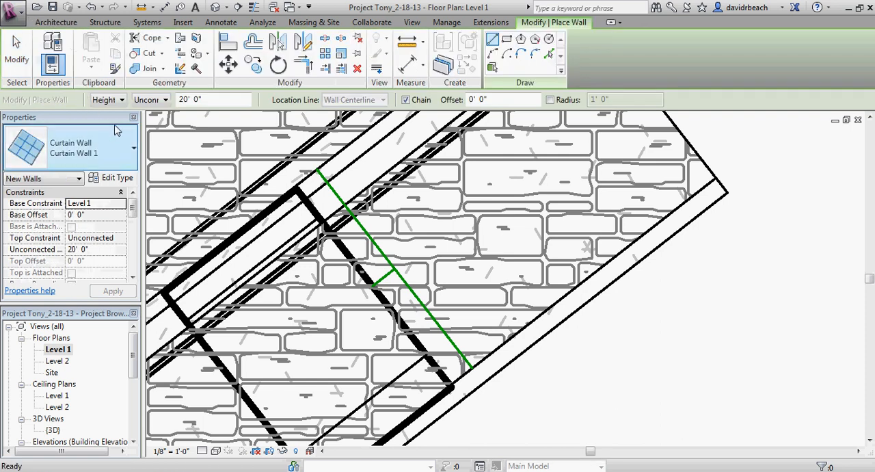
pyautogui.click(374, 284)
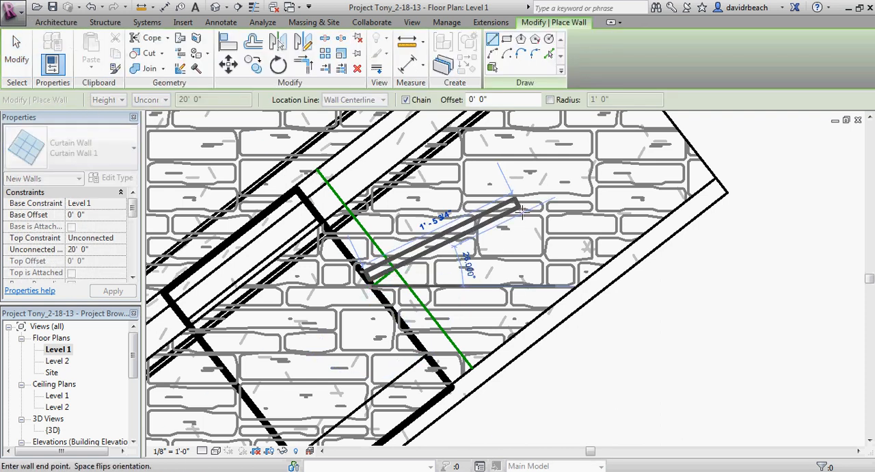
pyautogui.moveTo(521, 197); pyautogui.dragTo(523, 301, button='middle')
pyautogui.scroll(-1, 458, 226)
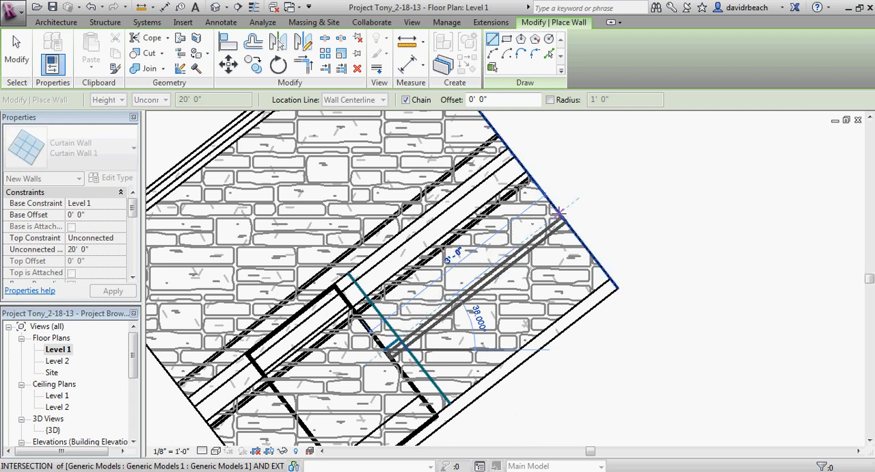
pyautogui.click(559, 213)
pyautogui.press('Escape')
pyautogui.press('Escape')
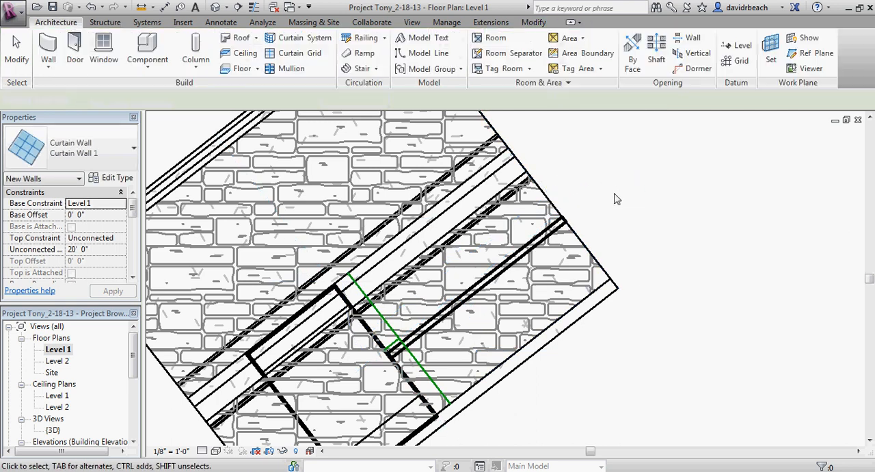
# Step: Locate the other rotated footing, the one without a stone pattern, in the Level 1 plan
pyautogui.scroll(-2, 657, 172)
pyautogui.moveTo(663, 168); pyautogui.dragTo(553, 280, button='middle')
pyautogui.scroll(-2, 621, 219)
pyautogui.moveTo(621, 219); pyautogui.dragTo(478, 342, button='middle')
pyautogui.scroll(-1, 711, 168)
pyautogui.moveTo(711, 167); pyautogui.dragTo(478, 315, button='middle')
pyautogui.scroll(-1, 537, 147)
pyautogui.moveTo(537, 147); pyautogui.dragTo(522, 247, button='middle')
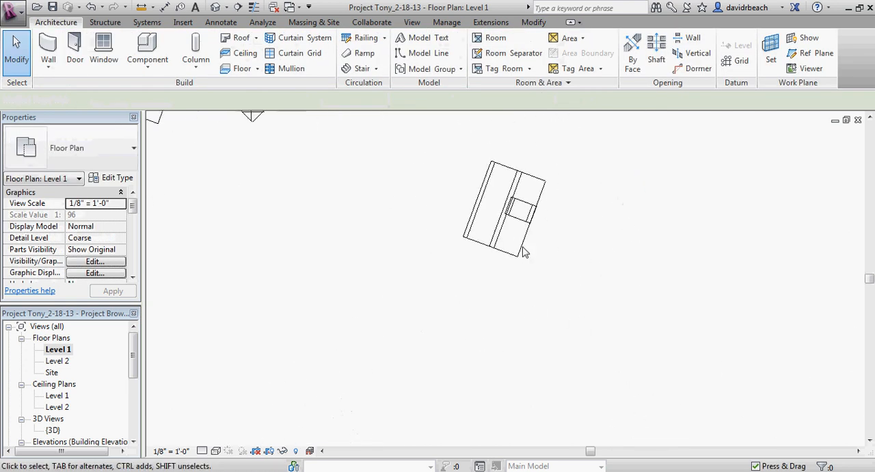
pyautogui.scroll(4, 523, 247)
pyautogui.moveTo(512, 191); pyautogui.dragTo(517, 237, button='middle')
pyautogui.scroll(2, 511, 228)
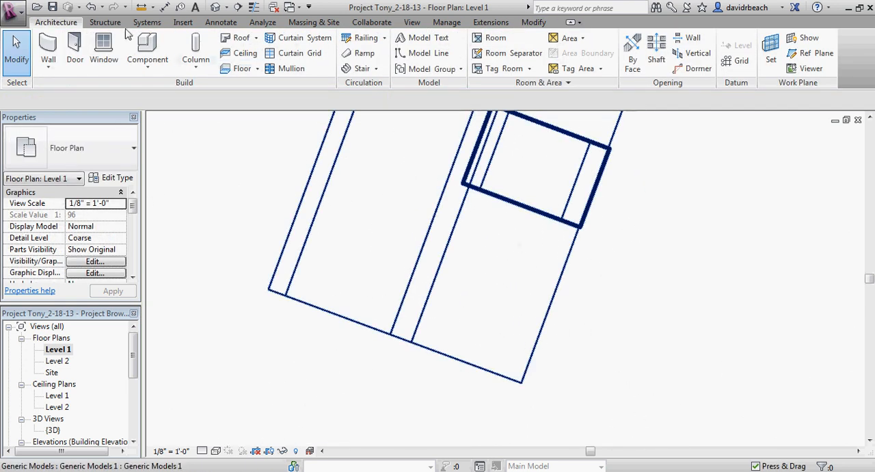
pyautogui.click(55, 44)
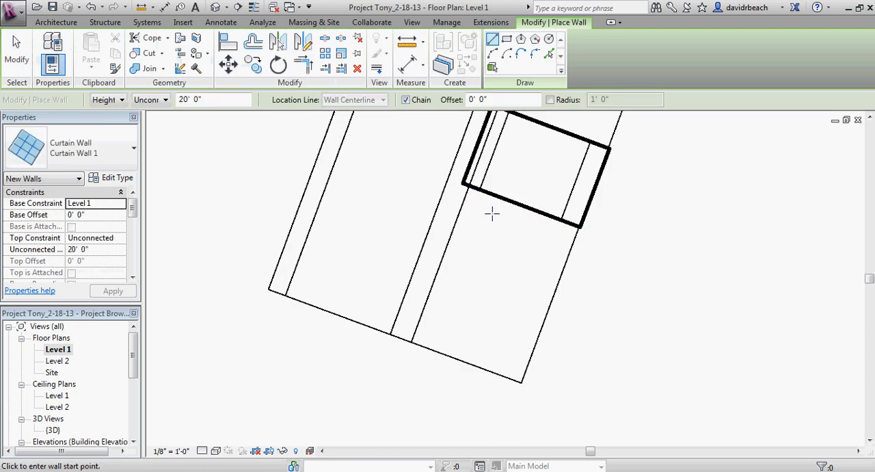
pyautogui.press('Escape')
pyautogui.press('Escape')
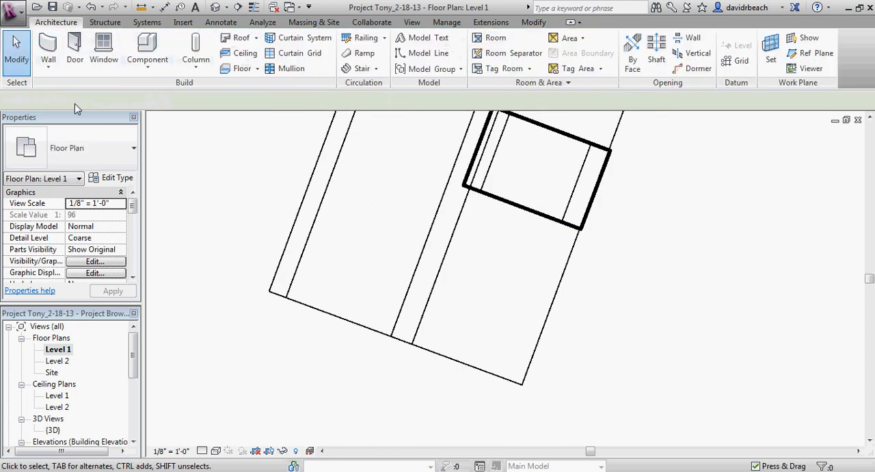
# Step: Draw a detail line about 2' 2 1/4" long across the second footing, perpendicular from its outer edge and alongside the column's thick outline
pyautogui.click(212, 24)
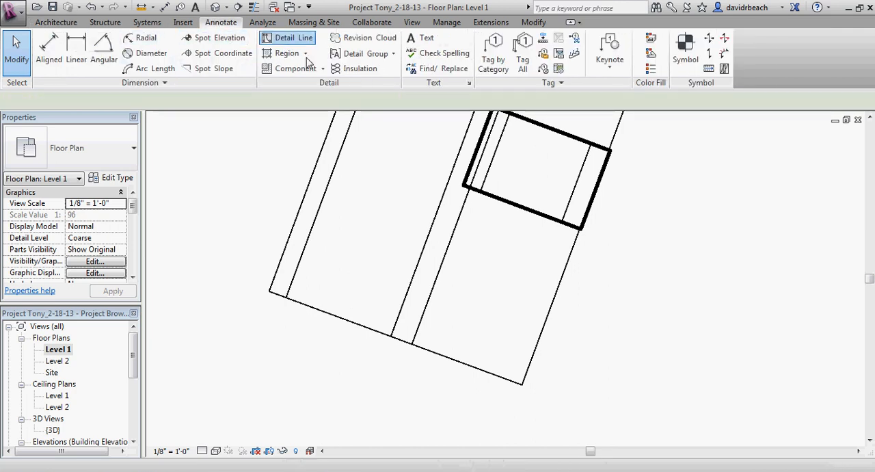
pyautogui.click(286, 38)
pyautogui.scroll(3, 465, 206)
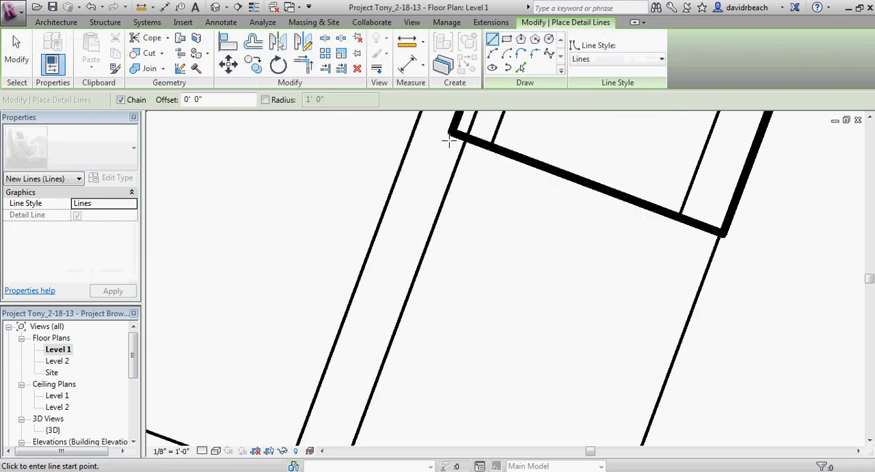
pyautogui.click(701, 283)
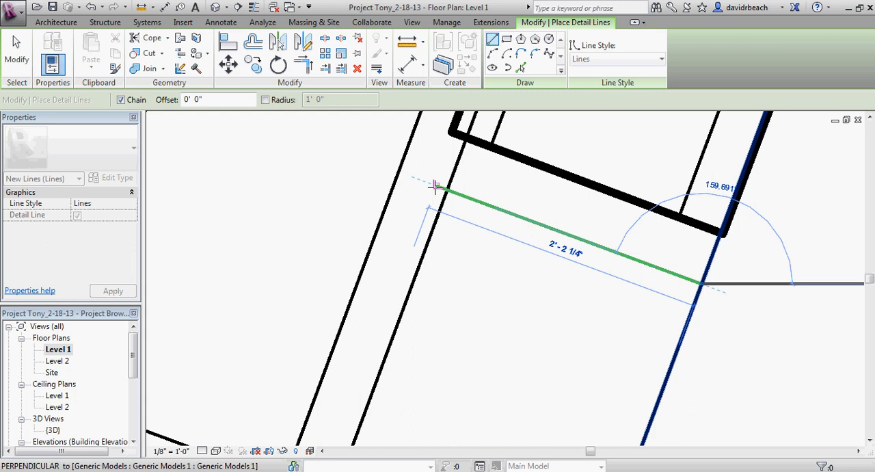
pyautogui.click(434, 186)
pyautogui.press('Escape')
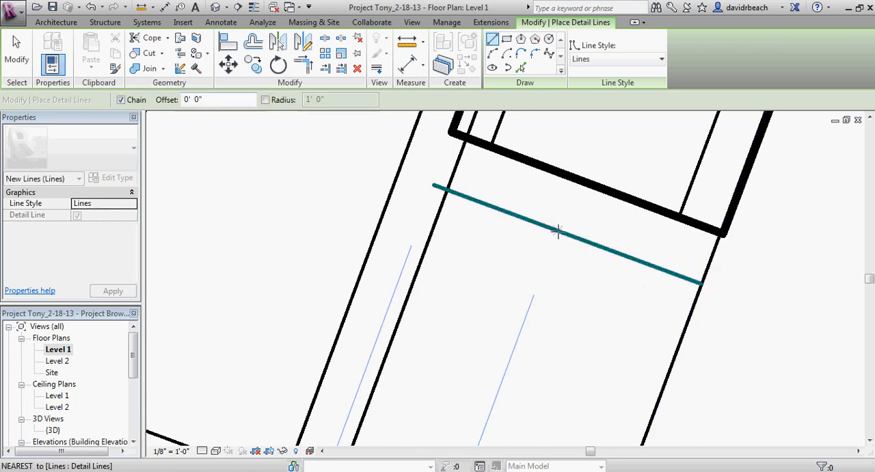
# Step: Add a short detail line about 4 1/2" long from the middle of that line perpendicular to the second column's thick outline
pyautogui.click(566, 234)
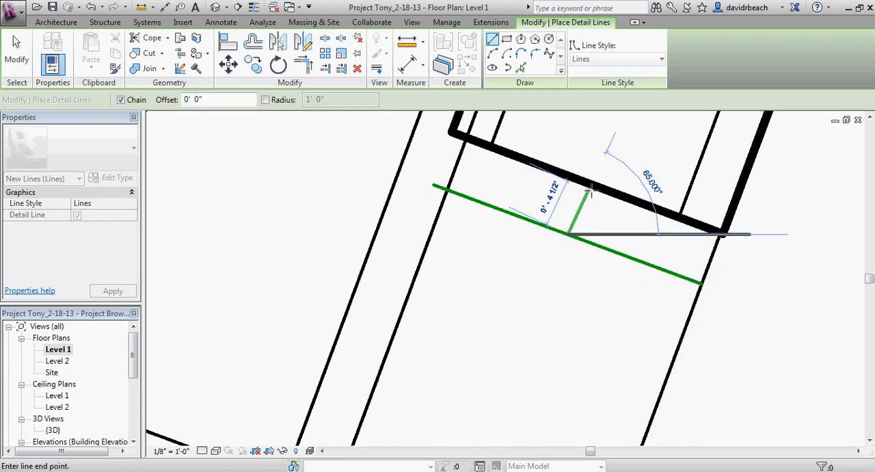
pyautogui.click(586, 181)
pyautogui.press('Escape')
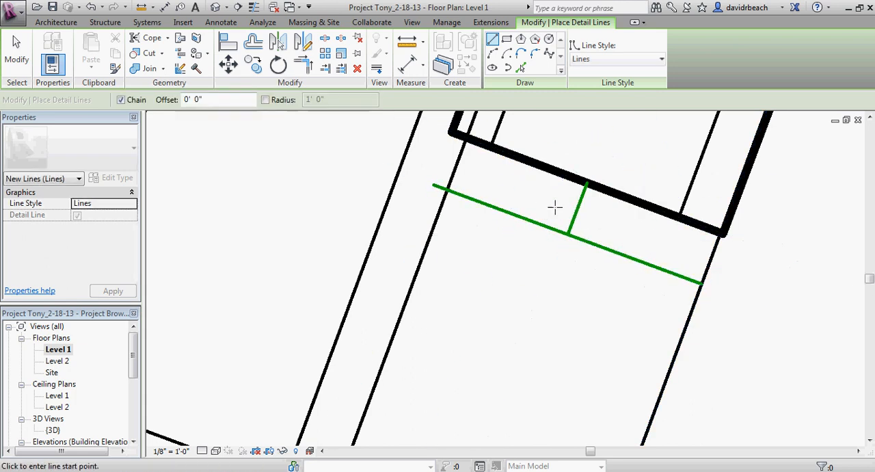
# Step: Draw a straight Curtain Wall 1 from the short detail line's end at the second column to that footing's end edge, parallel to its long edges
pyautogui.click(49, 23)
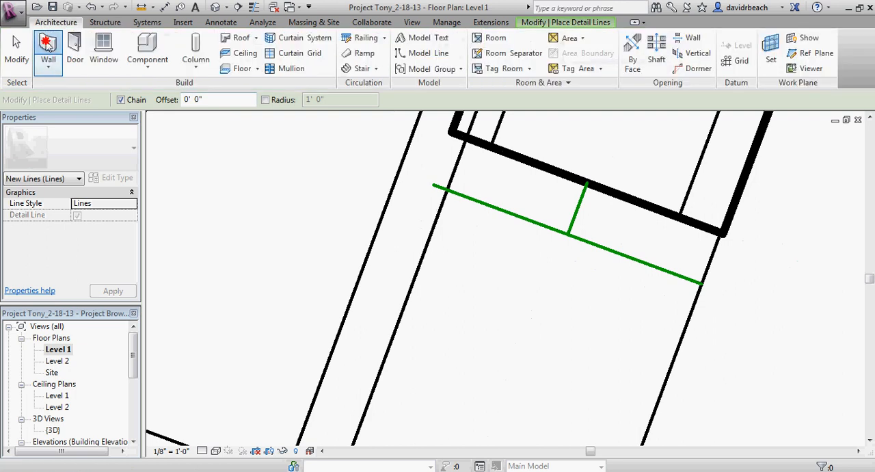
pyautogui.click(47, 45)
pyautogui.click(587, 182)
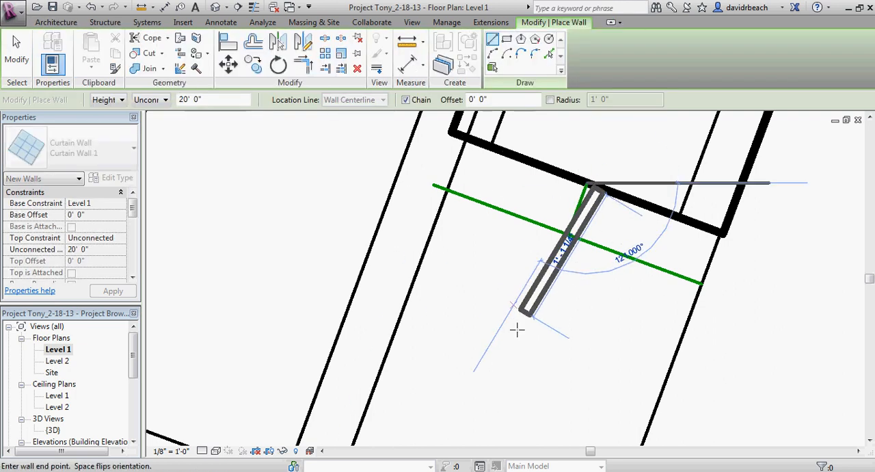
pyautogui.scroll(-2, 517, 329)
pyautogui.moveTo(529, 333); pyautogui.dragTo(545, 255, button='middle')
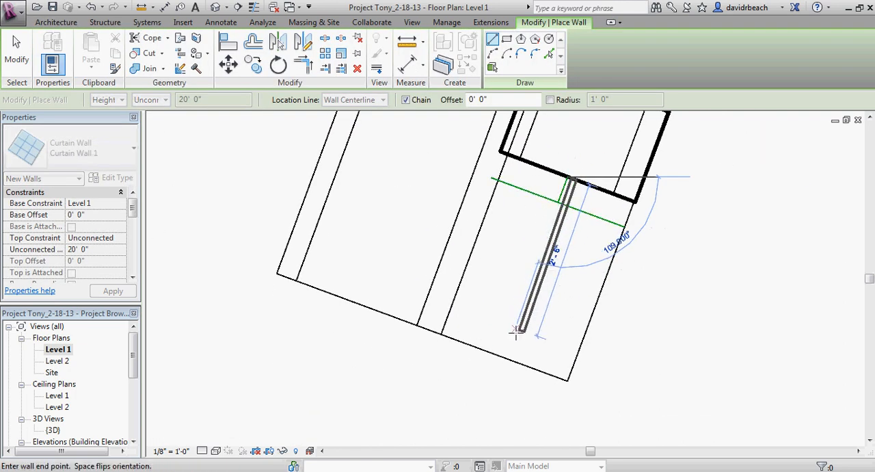
pyautogui.click(506, 356)
pyautogui.press('Escape')
# Step: Draw a start-end-radius arc Curtain Wall 1 from the second footing's wall end to the stone footing's wall end, bulging outward with a radius of about 30' 6 5/8"
pyautogui.scroll(-2, 469, 370)
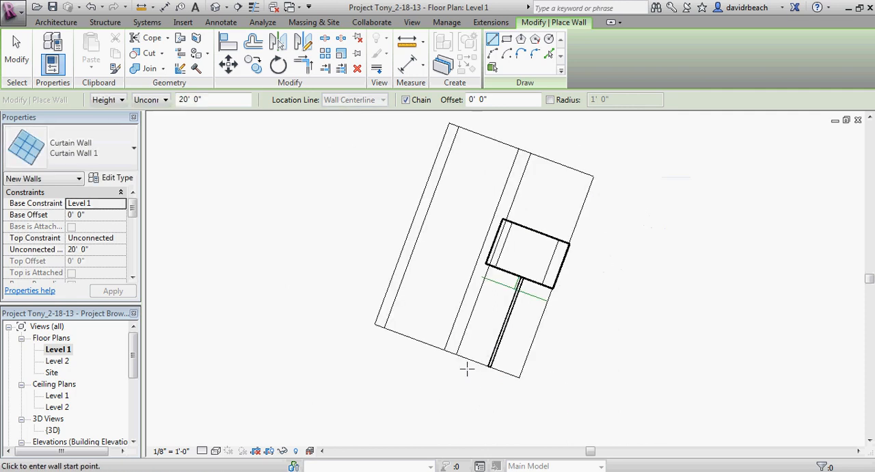
pyautogui.scroll(-2, 467, 368)
pyautogui.moveTo(467, 369); pyautogui.dragTo(645, 195, button='middle')
pyautogui.scroll(-1, 592, 283)
pyautogui.moveTo(592, 283); pyautogui.dragTo(521, 253, button='middle')
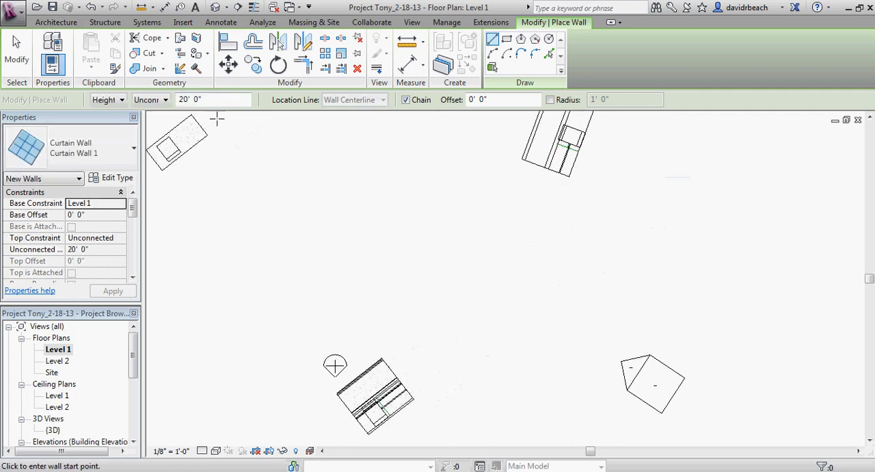
pyautogui.click(492, 53)
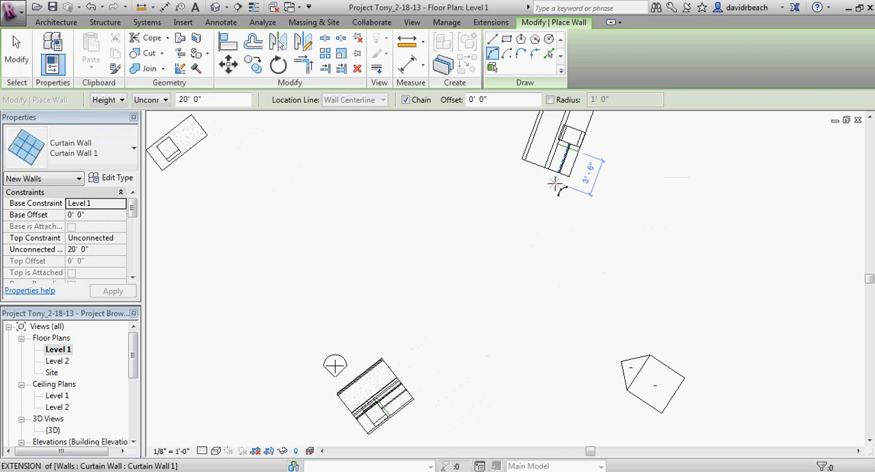
pyautogui.scroll(2, 563, 180)
pyautogui.click(563, 156)
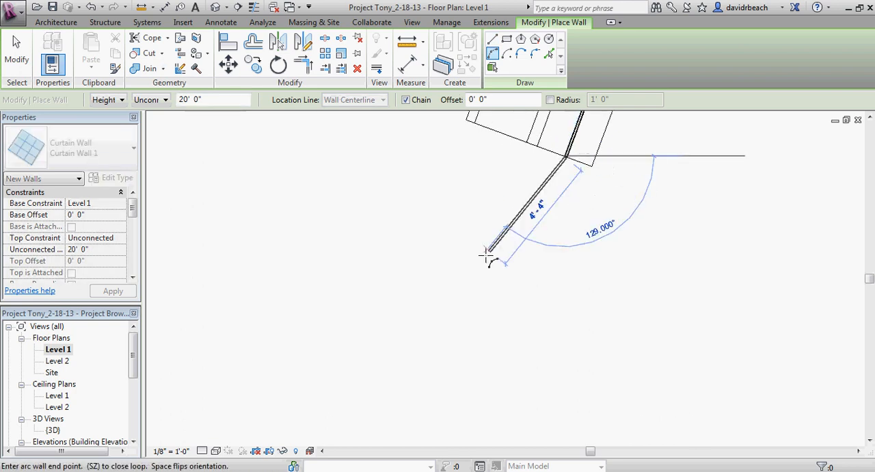
pyautogui.scroll(-2, 489, 254)
pyautogui.moveTo(489, 254); pyautogui.dragTo(567, 185, button='middle')
pyautogui.scroll(-2, 529, 294)
pyautogui.moveTo(529, 294); pyautogui.dragTo(559, 215, button='middle')
pyautogui.scroll(4, 512, 270)
pyautogui.scroll(3, 511, 274)
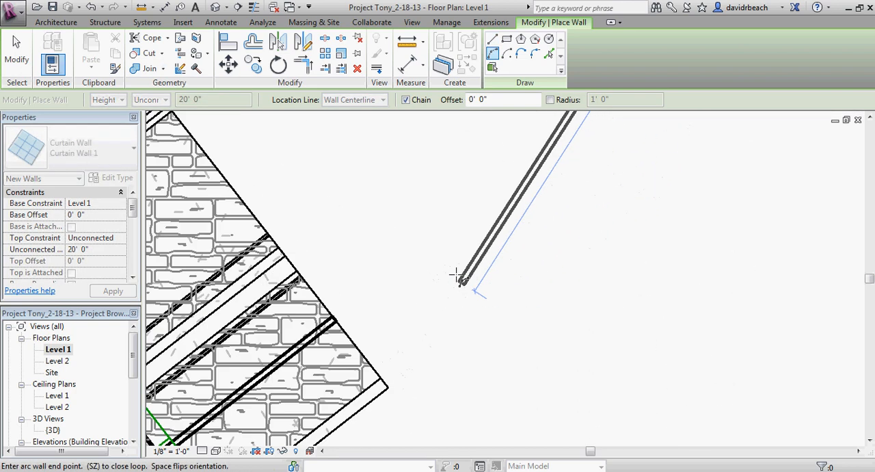
pyautogui.scroll(2, 380, 307)
pyautogui.click(273, 331)
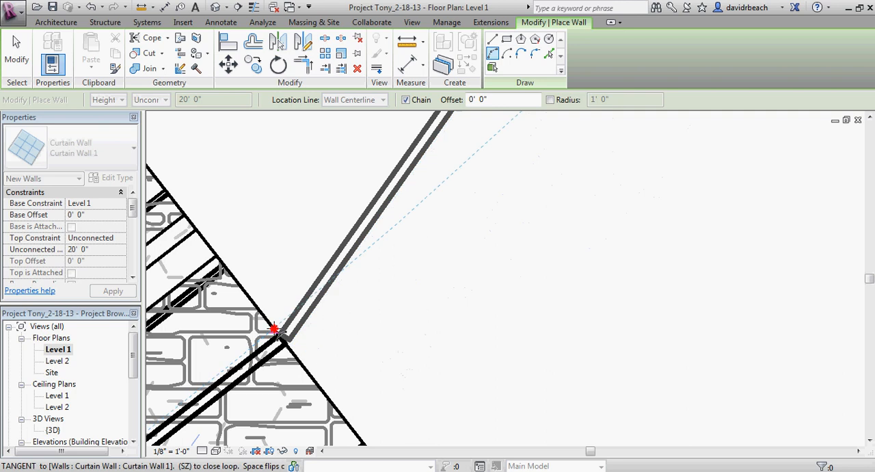
pyautogui.scroll(-4, 518, 211)
pyautogui.scroll(-4, 516, 280)
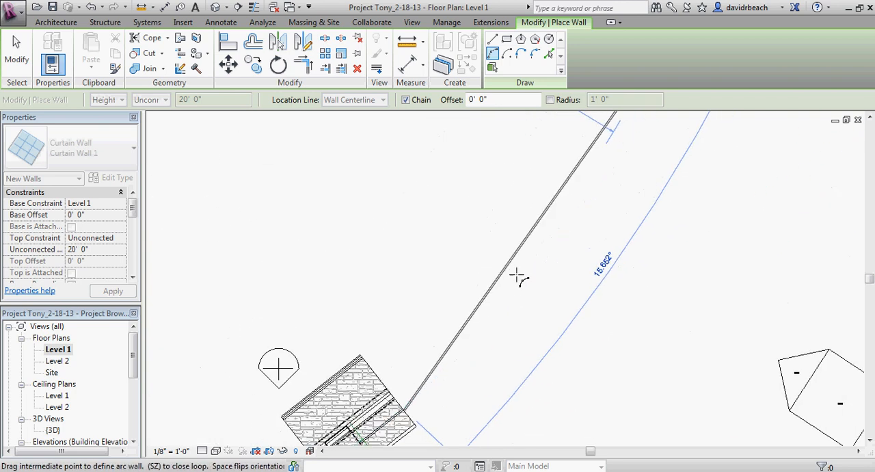
pyautogui.scroll(5, 472, 301)
pyautogui.scroll(-4, 472, 264)
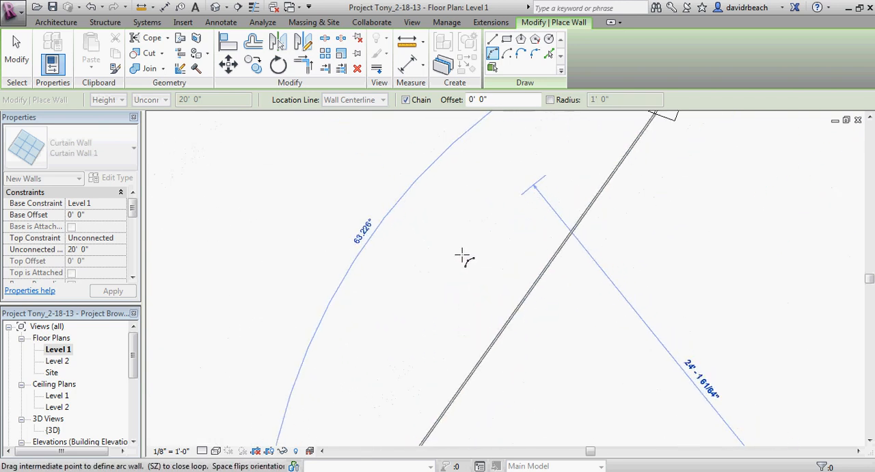
pyautogui.moveTo(468, 253); pyautogui.dragTo(457, 227, button='middle')
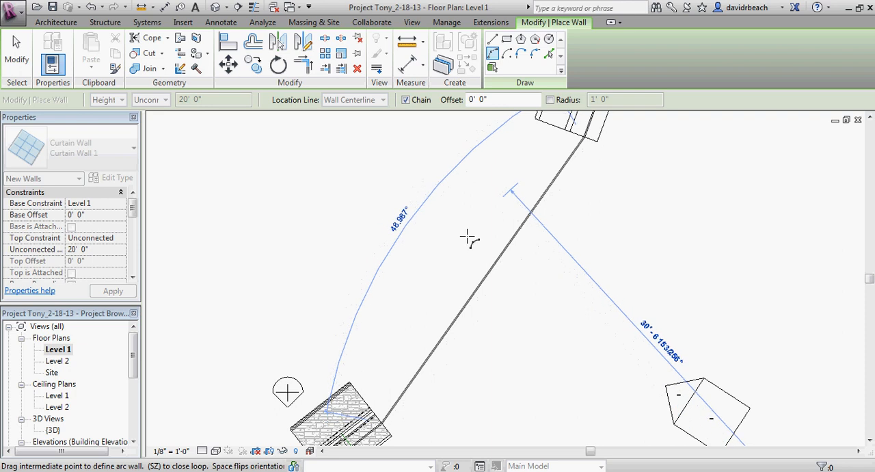
pyautogui.press('Escape')
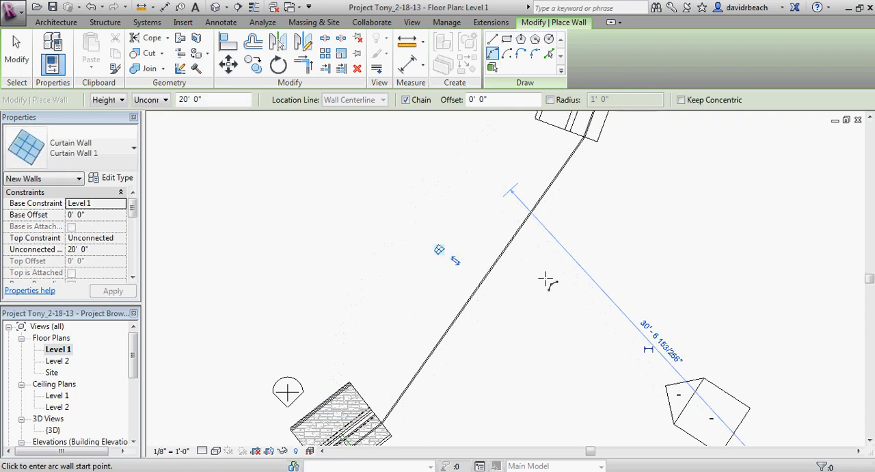
# Step: Set the arc curtain wall's radius to 30' 0" and finish placing walls
pyautogui.click(653, 333)
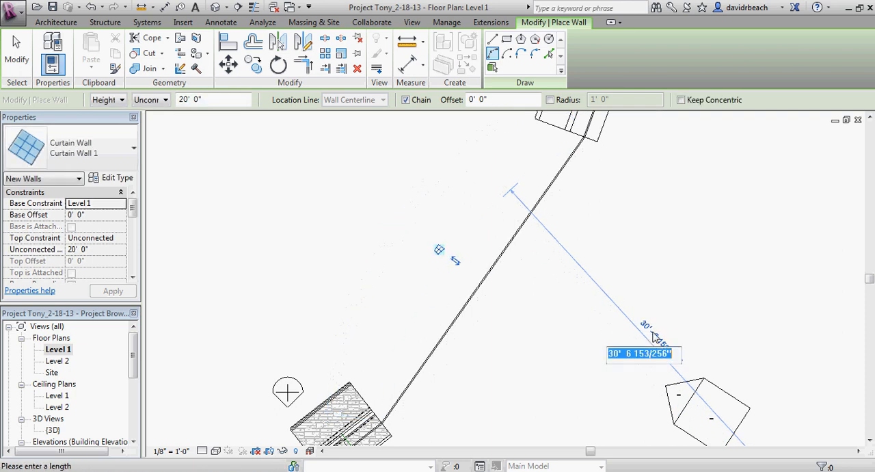
pyautogui.press('Return')
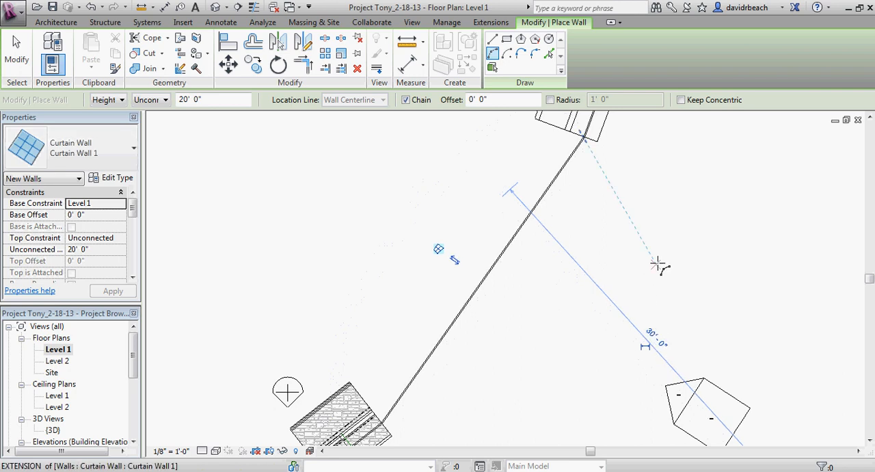
pyautogui.scroll(-3, 657, 264)
pyautogui.moveTo(651, 264); pyautogui.dragTo(625, 244, button='middle')
pyautogui.press('Escape')
pyautogui.scroll(5, 550, 235)
pyautogui.scroll(-1, 542, 230)
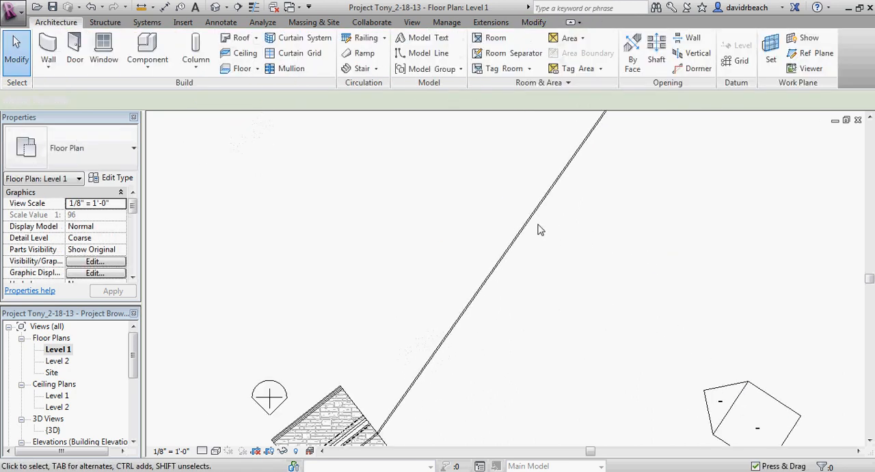
pyautogui.click(537, 229)
pyautogui.scroll(-2, 592, 223)
pyautogui.scroll(2, 487, 239)
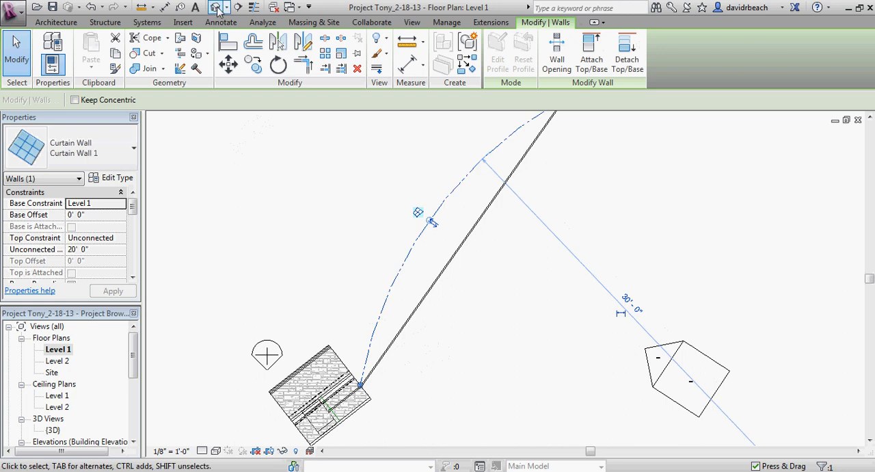
# Step: Open the default 3D view and examine how the curved curtain wall sits between the footings and relative to the roof
pyautogui.click(218, 7)
pyautogui.keyDown('shift'); pyautogui.moveTo(500, 330); pyautogui.dragTo(561, 395, button='middle'); pyautogui.keyUp('shift')
pyautogui.scroll(4, 585, 385)
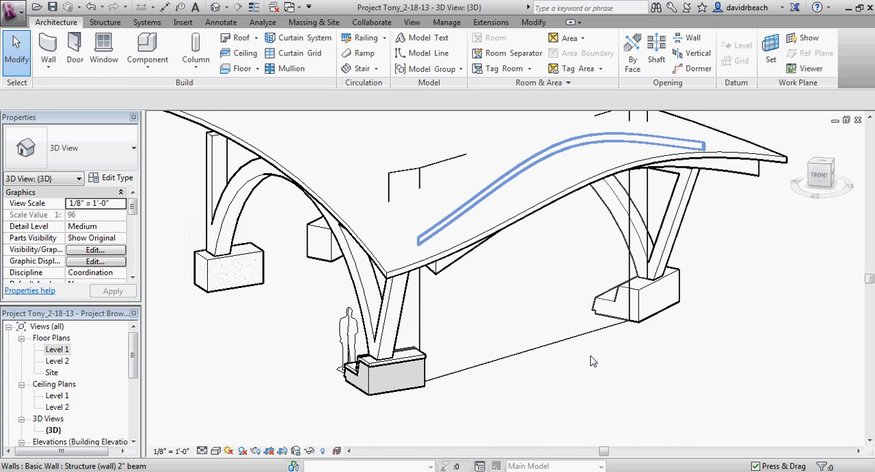
pyautogui.scroll(-1, 594, 362)
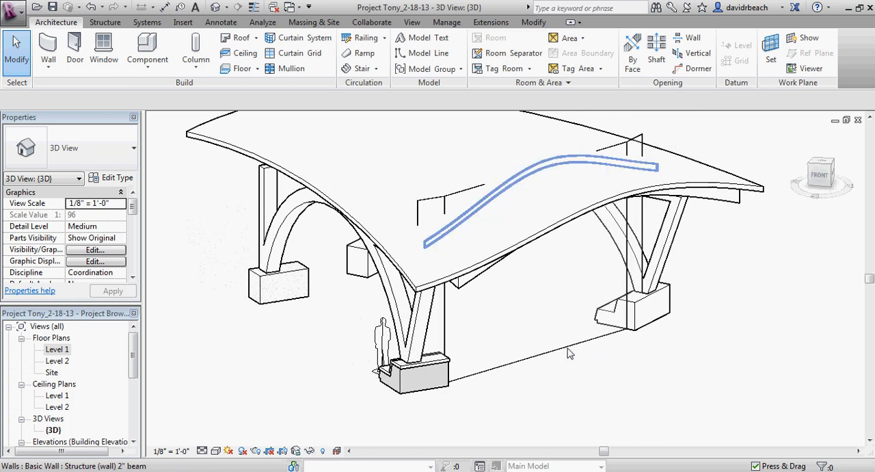
pyautogui.scroll(2, 569, 353)
pyautogui.click(576, 345)
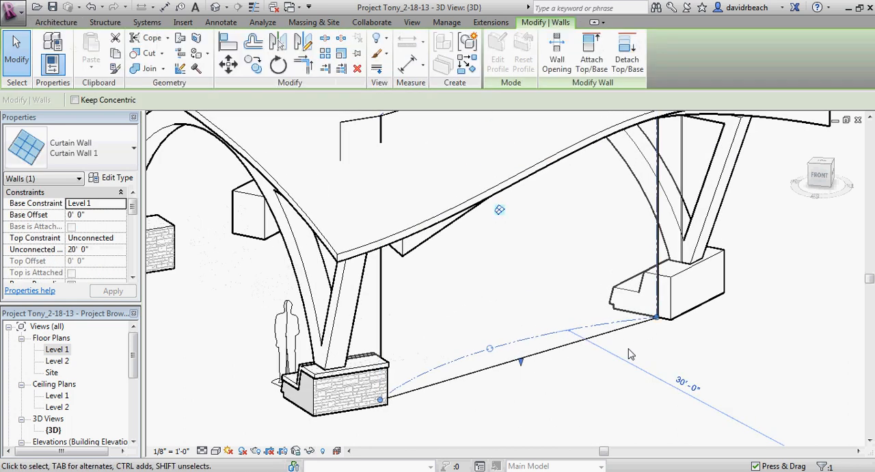
pyautogui.keyDown('shift'); pyautogui.moveTo(632, 354); pyautogui.dragTo(658, 354, button='middle'); pyautogui.keyUp('shift')
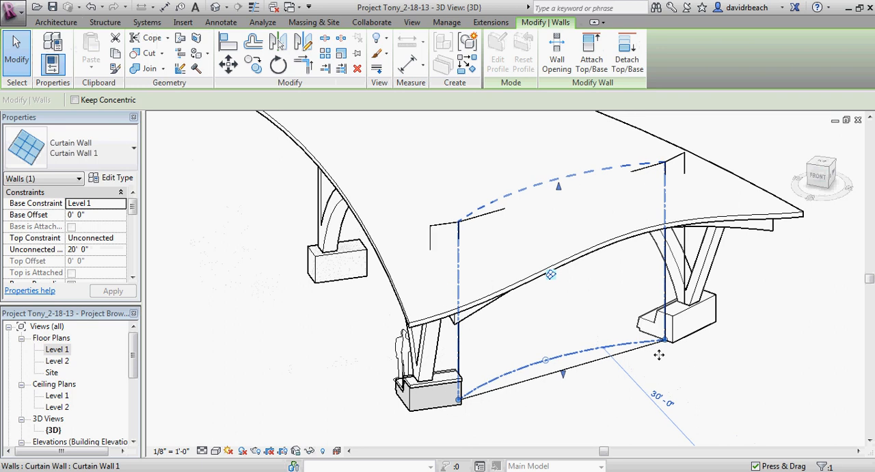
pyautogui.click(600, 409)
pyautogui.scroll(2, 597, 409)
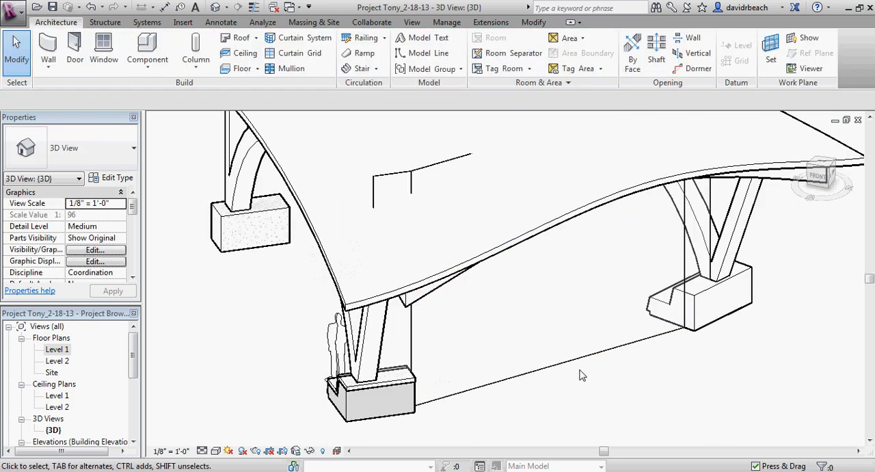
# Step: Attach the tops of the curved curtain wall and the two straight curtain walls on the footings to the curved roof
pyautogui.click(592, 366)
pyautogui.scroll(-3, 381, 213)
pyautogui.moveTo(610, 354); pyautogui.dragTo(453, 291, button='middle')
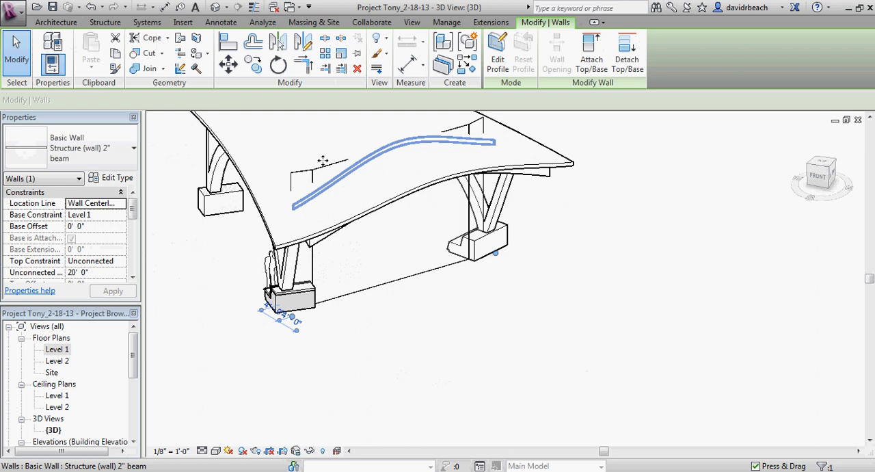
pyautogui.click(292, 175)
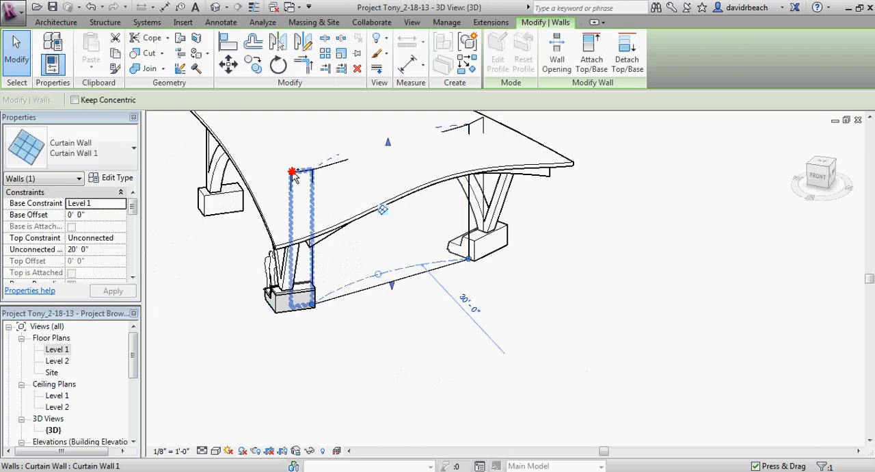
pyautogui.keyDown('ctrl'); pyautogui.click(471, 137); pyautogui.keyUp('ctrl')
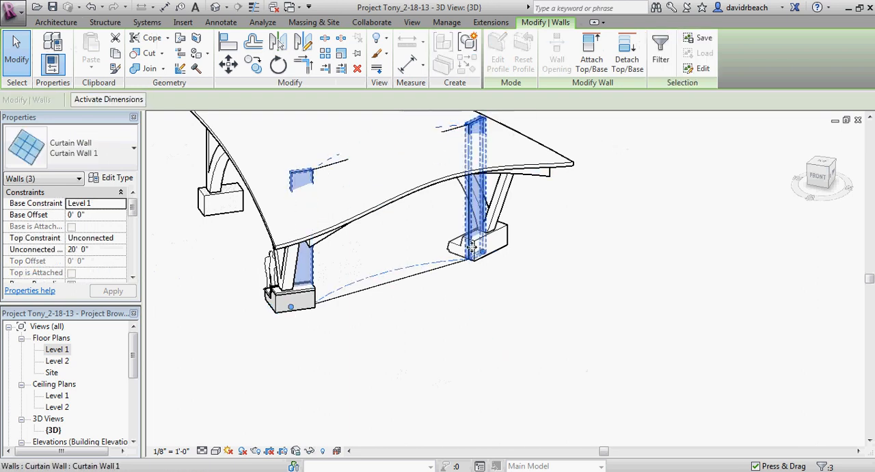
pyautogui.click(591, 53)
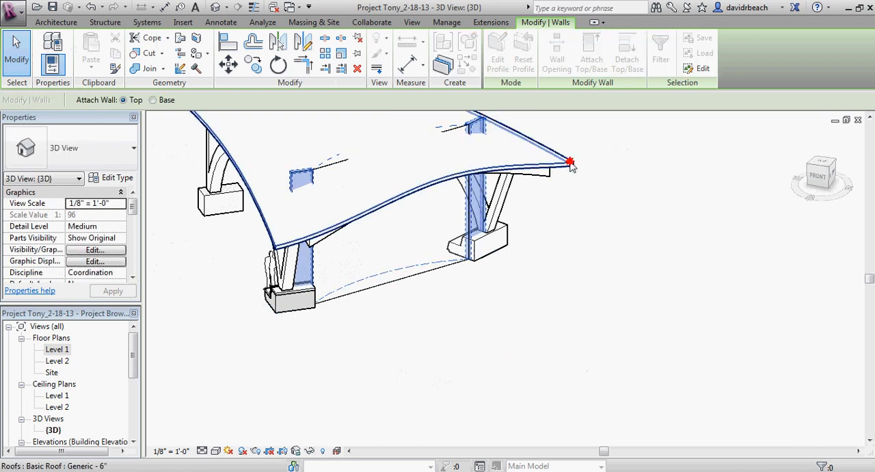
pyautogui.click(568, 160)
pyautogui.click(621, 227)
# Step: Divide the curved curtain wall with three vertical curtain grid lines, one at its midpoint and one at the midpoint of each half
pyautogui.moveTo(621, 227); pyautogui.dragTo(629, 298, button='middle')
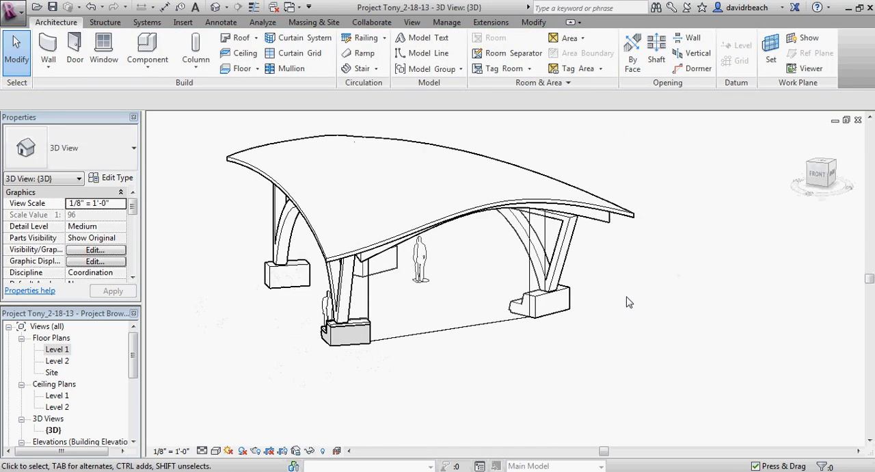
pyautogui.scroll(6, 513, 319)
pyautogui.scroll(-5, 458, 209)
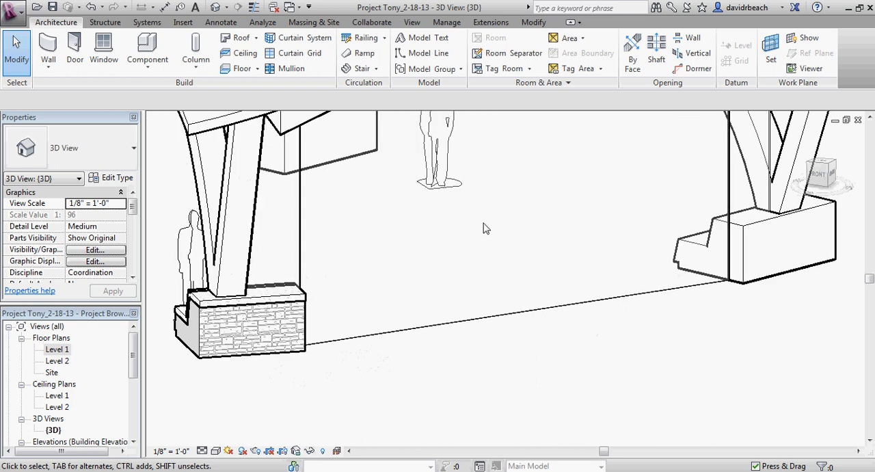
pyautogui.moveTo(484, 285); pyautogui.dragTo(473, 267, button='middle')
pyautogui.scroll(-1, 485, 237)
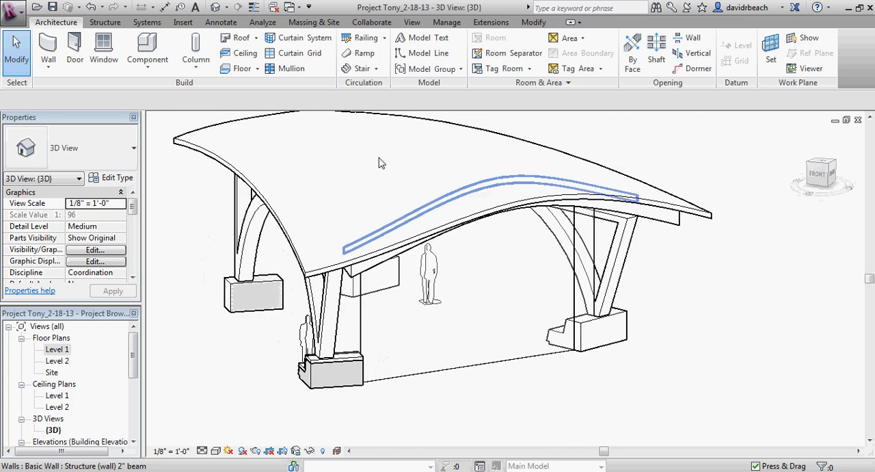
pyautogui.click(296, 53)
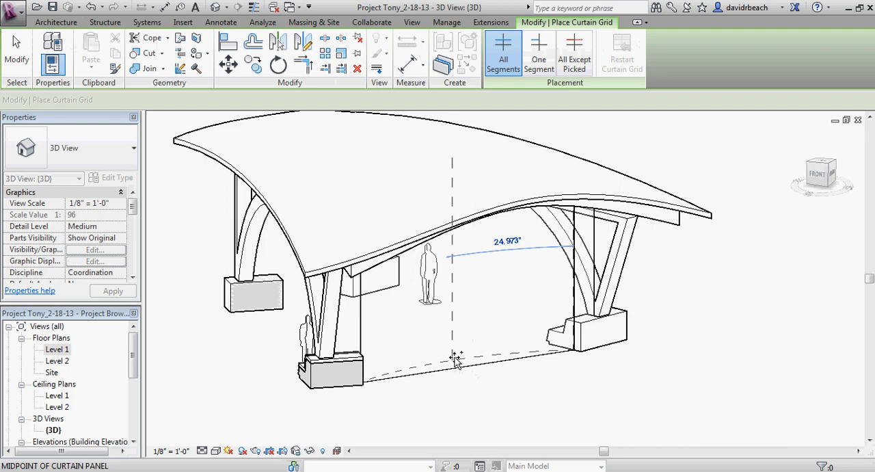
pyautogui.click(451, 359)
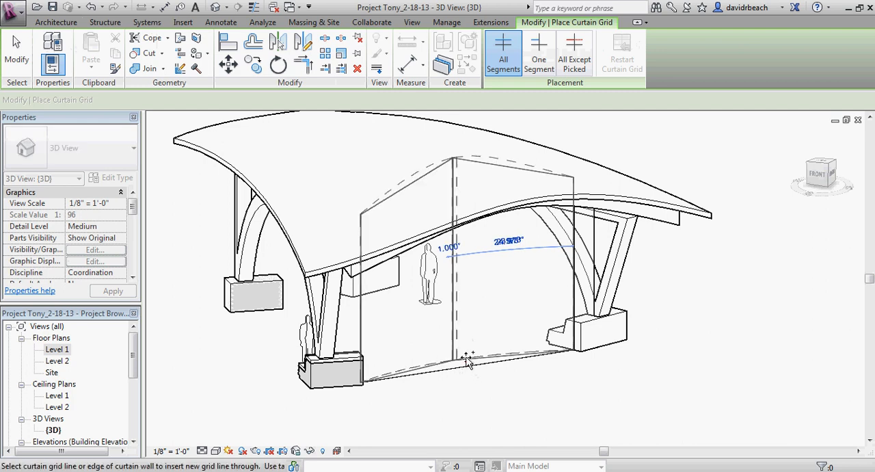
pyautogui.click(516, 361)
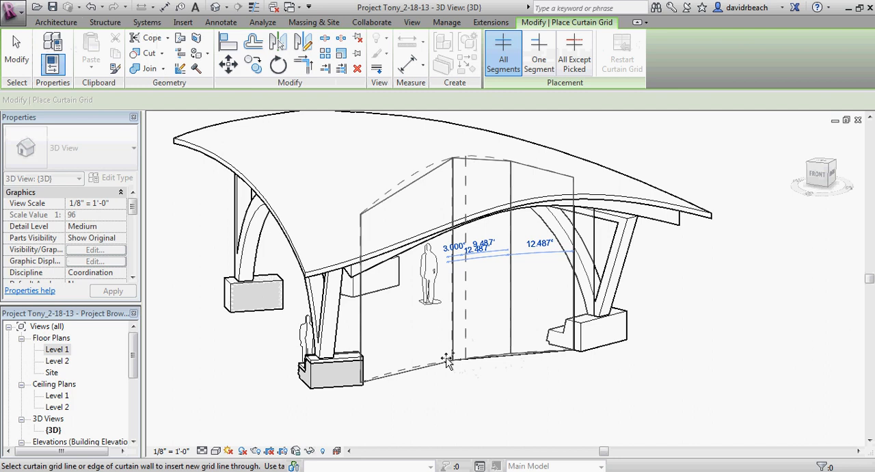
pyautogui.click(400, 372)
pyautogui.press('Escape')
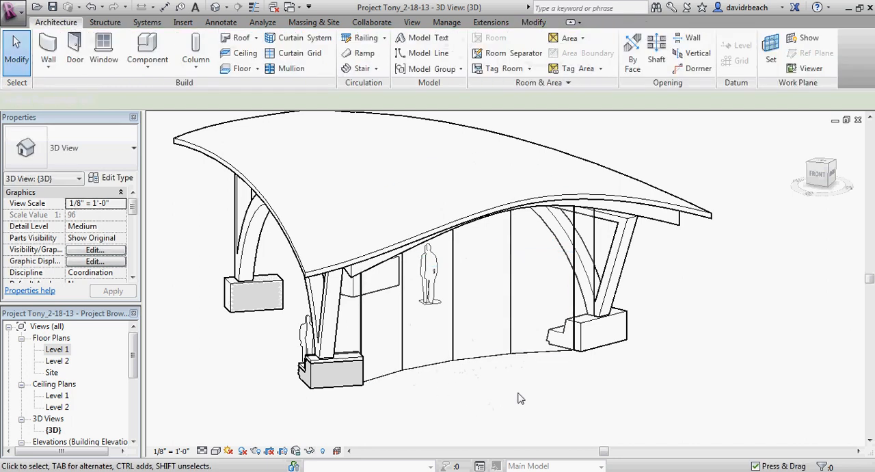
# Step: Place a horizontal curtain grid line across the curved curtain wall 3' 1" above its base, near the top of the stone footing
pyautogui.keyDown('shift'); pyautogui.moveTo(518, 398); pyautogui.dragTo(553, 432, button='middle'); pyautogui.keyUp('shift')
pyautogui.moveTo(527, 398)
pyautogui.keyDown('shift'); pyautogui.mouseDown(button='middle')
pyautogui.moveTo(545, 372)
pyautogui.moveTo(523, 410)
pyautogui.moveTo(428, 385)
pyautogui.mouseUp(button='middle'); pyautogui.keyUp('shift')
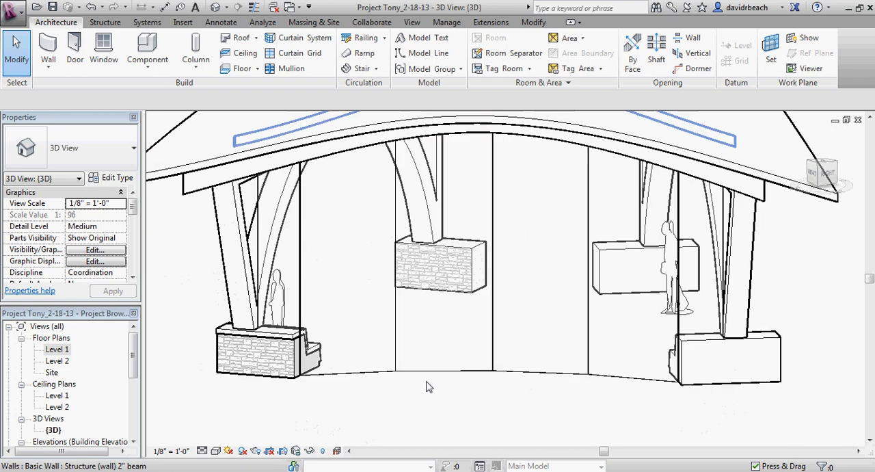
pyautogui.scroll(2, 365, 401)
pyautogui.moveTo(365, 401); pyautogui.dragTo(490, 419, button='middle')
pyautogui.click(290, 55)
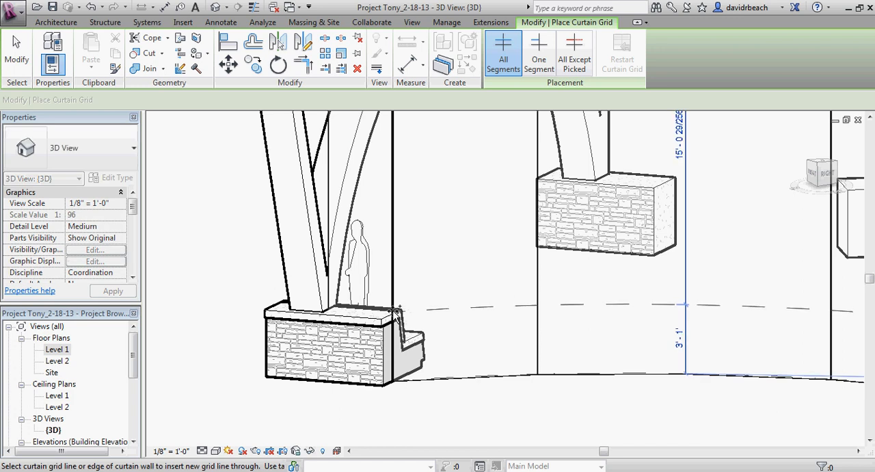
pyautogui.click(402, 310)
# Step: Add a second horizontal grid line to the curved curtain wall, 3' 11" above the first one
pyautogui.scroll(-1, 516, 254)
pyautogui.moveTo(516, 255); pyautogui.dragTo(486, 322, button='middle')
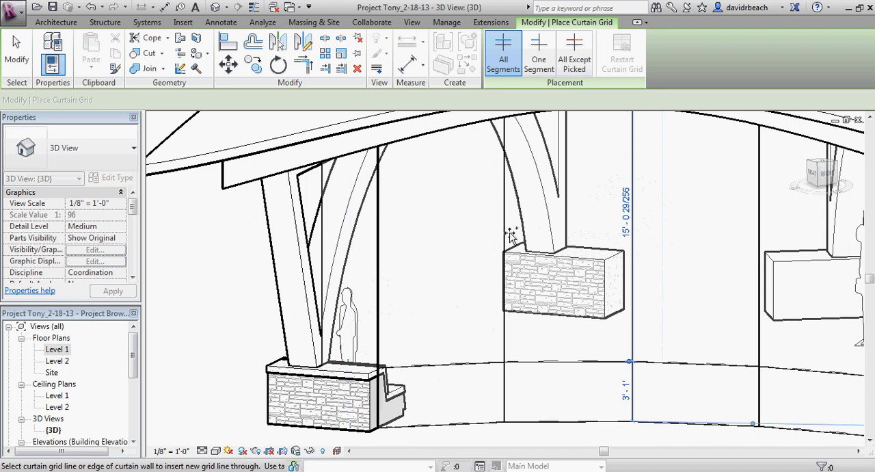
pyautogui.click(635, 285)
pyautogui.press('Escape')
pyautogui.press('Escape')
# Step: Place a third horizontal curtain grid line on the curved curtain wall, about 7' 5" above the second one, under the roof
pyautogui.scroll(-1, 602, 330)
pyautogui.moveTo(604, 331); pyautogui.dragTo(539, 297, button='middle')
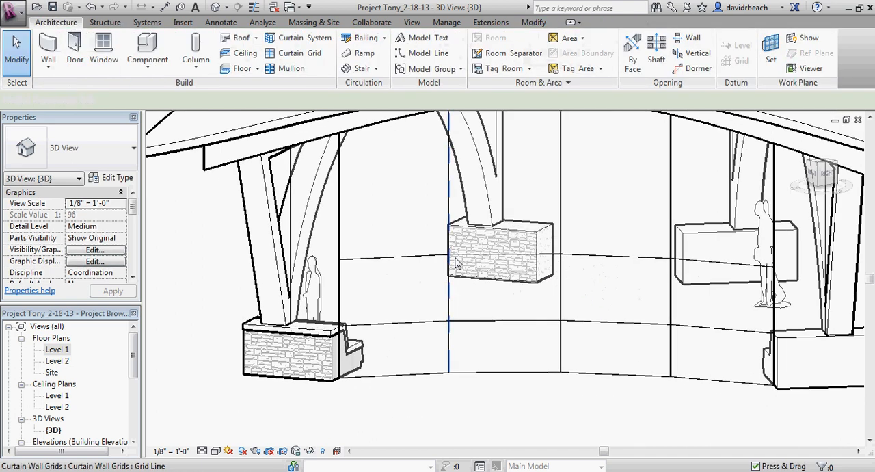
pyautogui.scroll(-5, 522, 267)
pyautogui.keyDown('shift'); pyautogui.moveTo(522, 266); pyautogui.dragTo(492, 246, button='middle'); pyautogui.keyUp('shift')
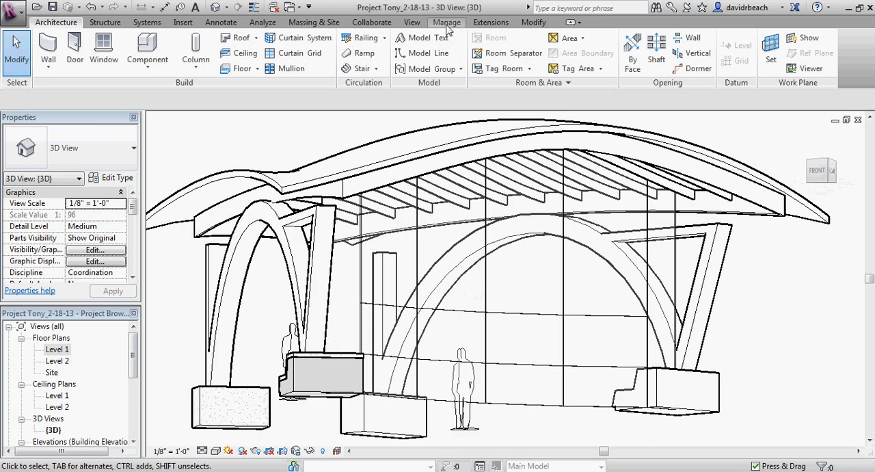
pyautogui.click(294, 38)
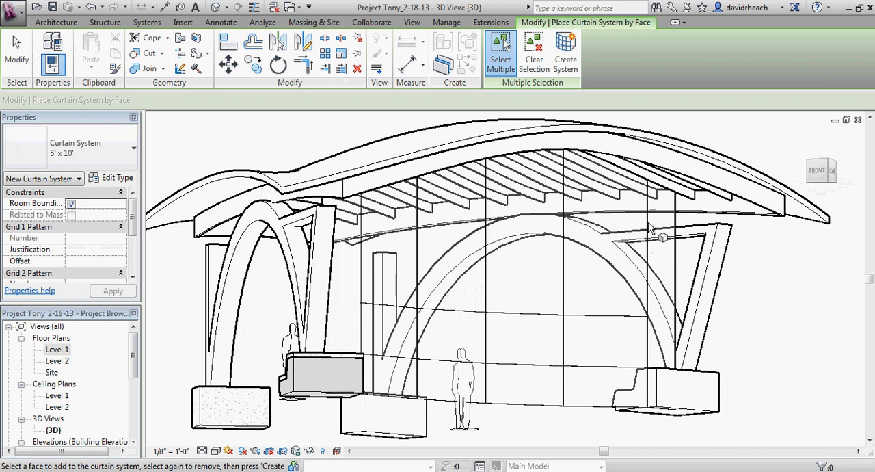
pyautogui.click(56, 23)
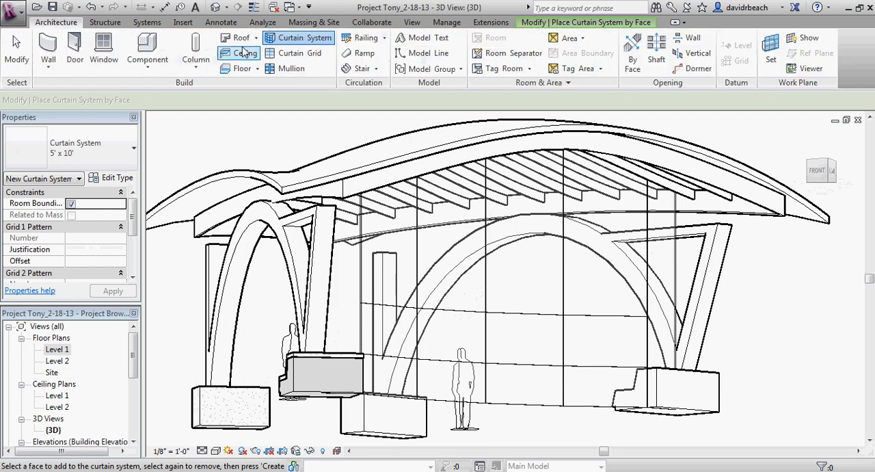
pyautogui.click(300, 53)
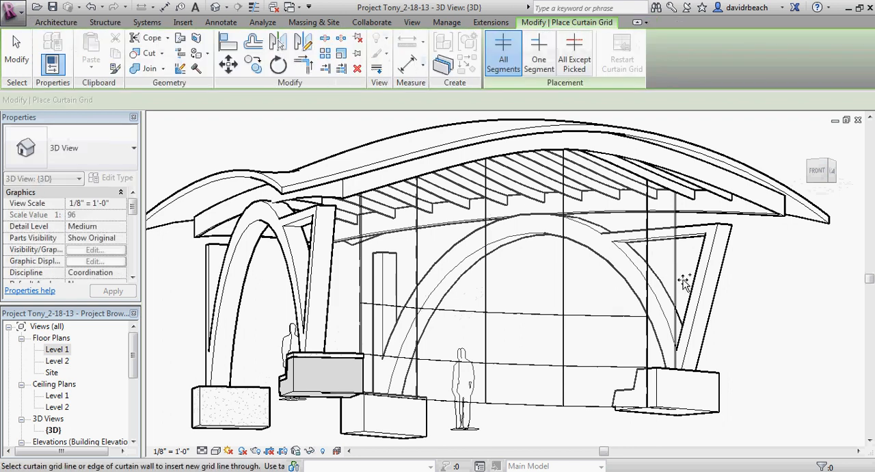
pyautogui.click(644, 227)
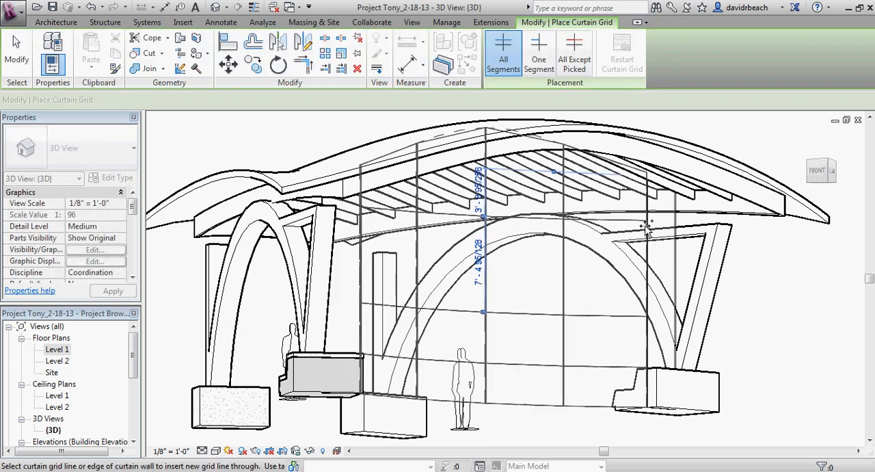
# Step: Set the distance between the curved wall's two upper horizontal grid lines to 8' 0"
pyautogui.press('Escape')
pyautogui.click(485, 236)
pyautogui.click(479, 270)
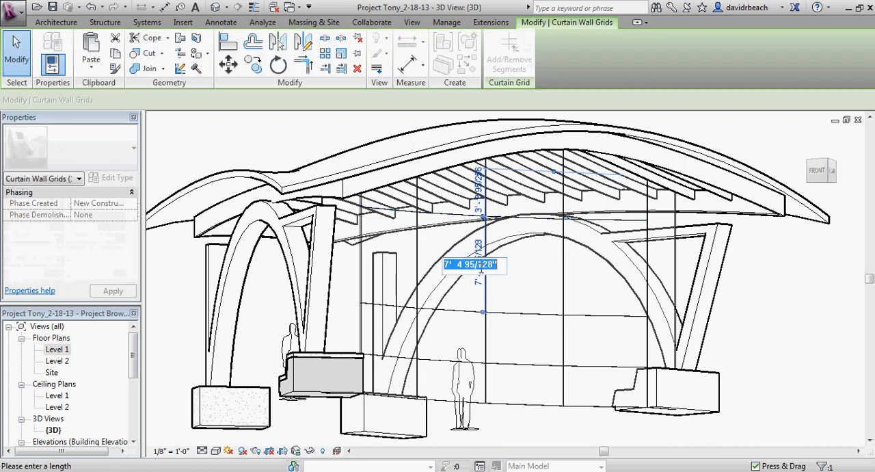
pyautogui.write('8')
pyautogui.press('Return')
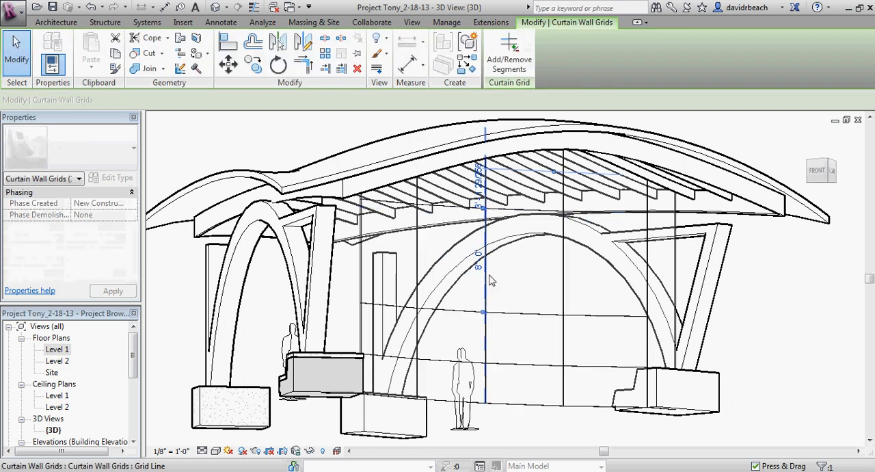
pyautogui.press('Escape')
# Step: Show the 3D view in the Realistic visual style
pyautogui.keyDown('shift'); pyautogui.moveTo(694, 301); pyautogui.dragTo(648, 374, button='middle'); pyautogui.keyUp('shift')
pyautogui.scroll(4, 672, 384)
pyautogui.scroll(-1, 673, 338)
pyautogui.scroll(-1, 670, 312)
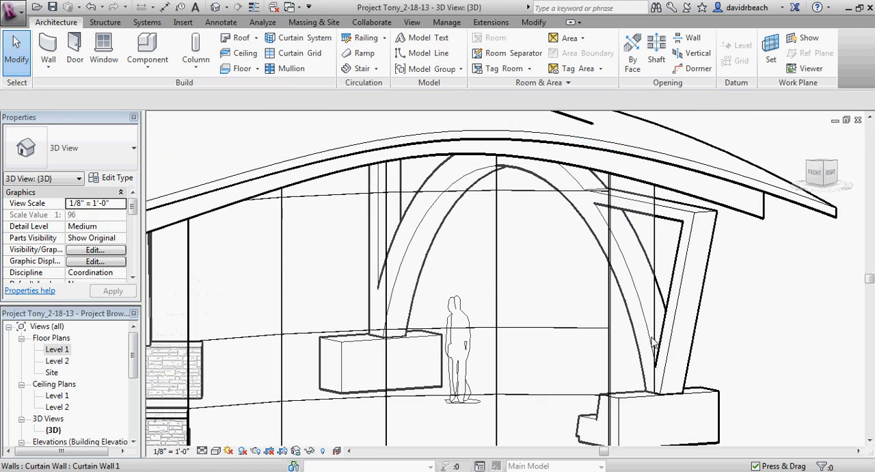
pyautogui.moveTo(453, 309); pyautogui.dragTo(448, 299, button='middle')
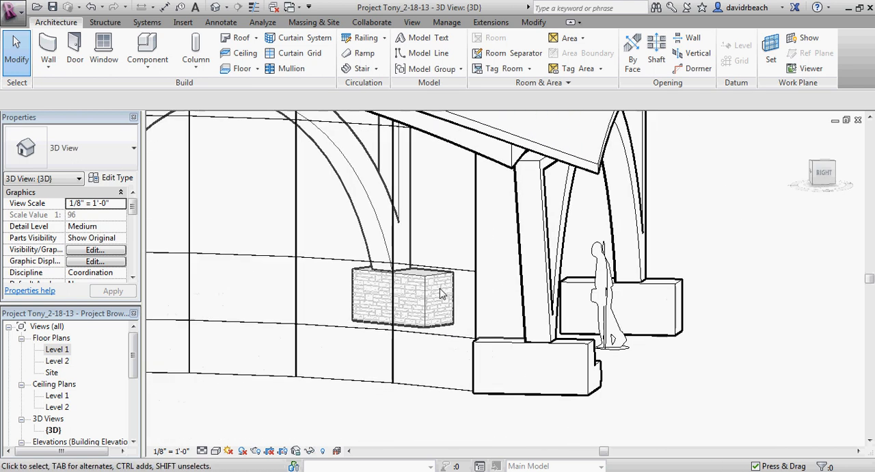
pyautogui.click(214, 452)
pyautogui.click(239, 430)
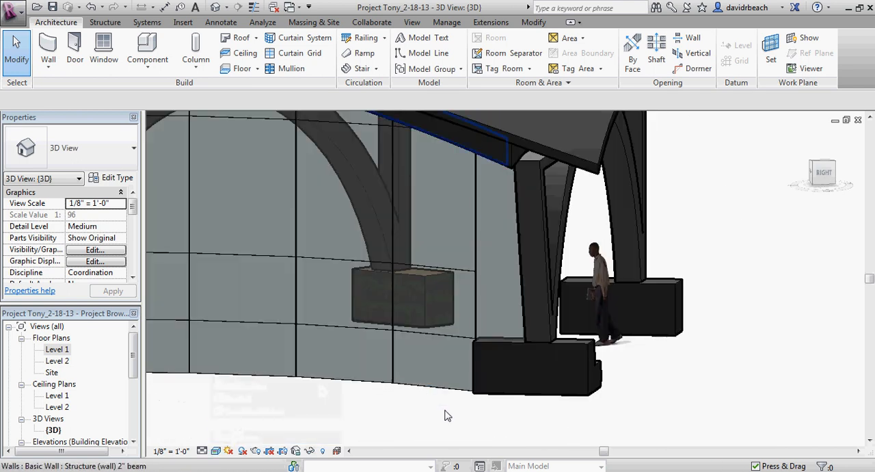
pyautogui.keyDown('shift'); pyautogui.moveTo(445, 413); pyautogui.dragTo(472, 430, button='middle'); pyautogui.keyUp('shift')
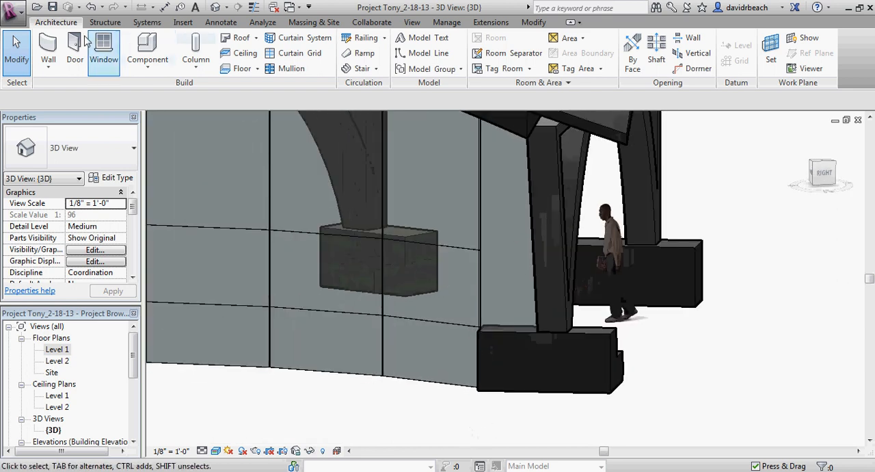
# Step: Add three horizontal grid lines to one straight curtain wall: two aligned with the curved wall's upper lines and one 1' 11" below its middle line
pyautogui.click(294, 53)
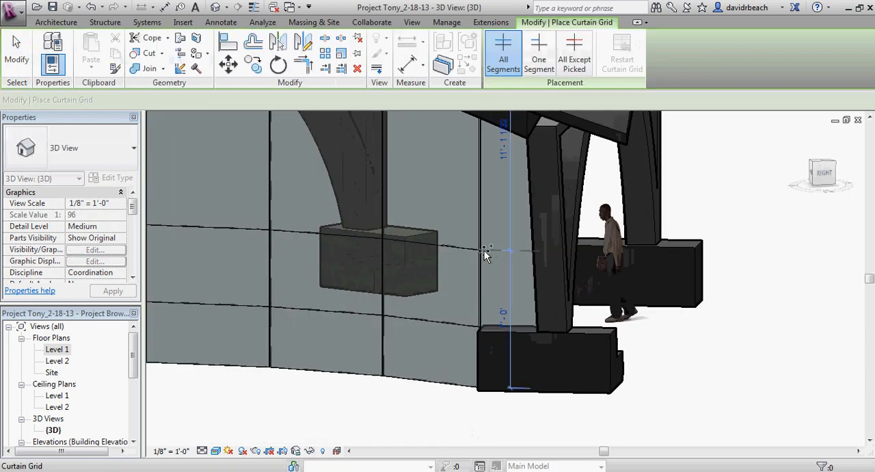
pyautogui.moveTo(484, 251); pyautogui.dragTo(484, 366, button='middle')
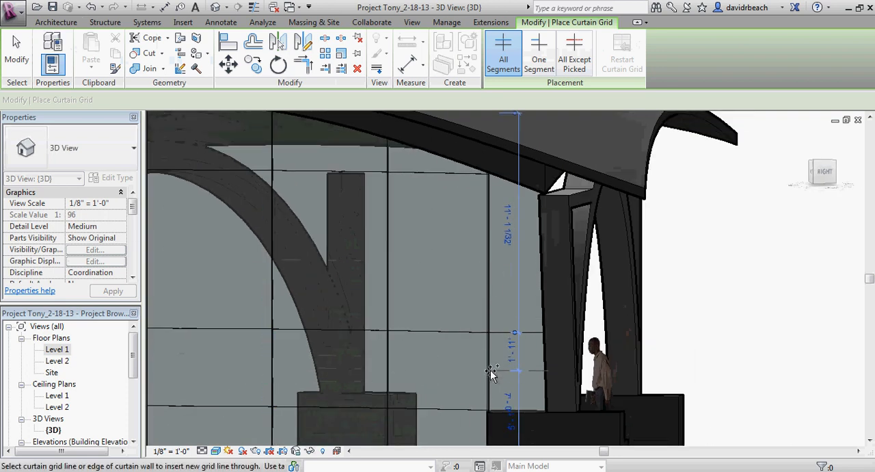
pyautogui.click(491, 372)
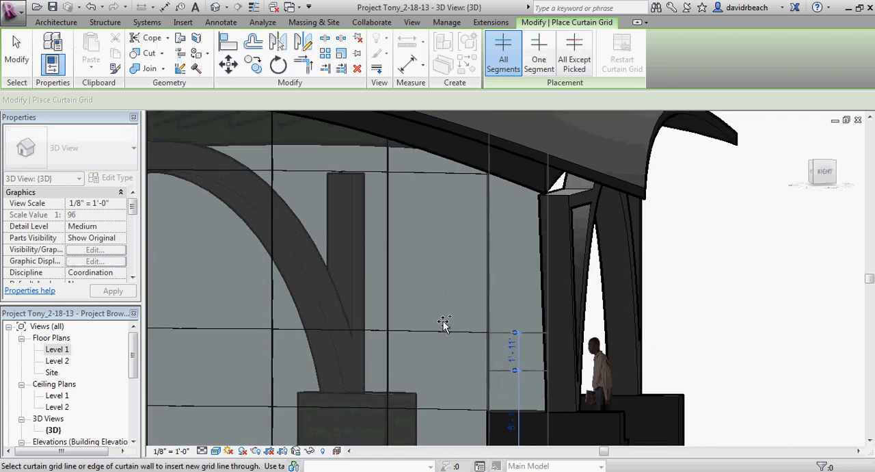
pyautogui.keyDown('shift'); pyautogui.moveTo(443, 321); pyautogui.dragTo(475, 240, button='middle'); pyautogui.keyUp('shift')
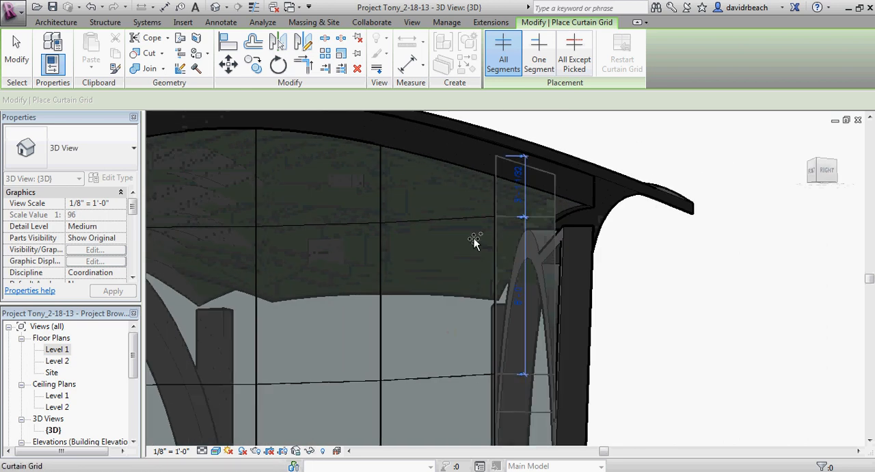
# Step: Add horizontal grid lines to the opposite straight curtain wall: two aligned with the curved wall's upper lines and one between its middle and lower lines
pyautogui.scroll(-2, 401, 303)
pyautogui.moveTo(406, 300); pyautogui.dragTo(678, 290, button='middle')
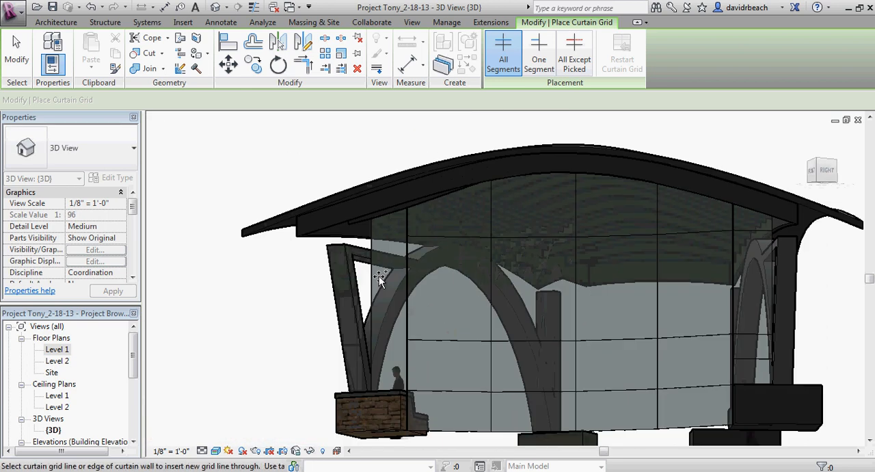
pyautogui.scroll(3, 379, 275)
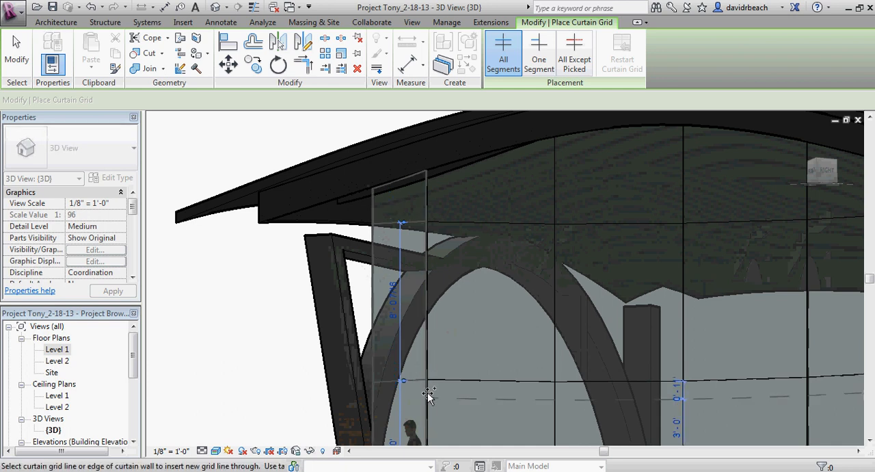
pyautogui.moveTo(426, 376); pyautogui.dragTo(421, 318, button='middle')
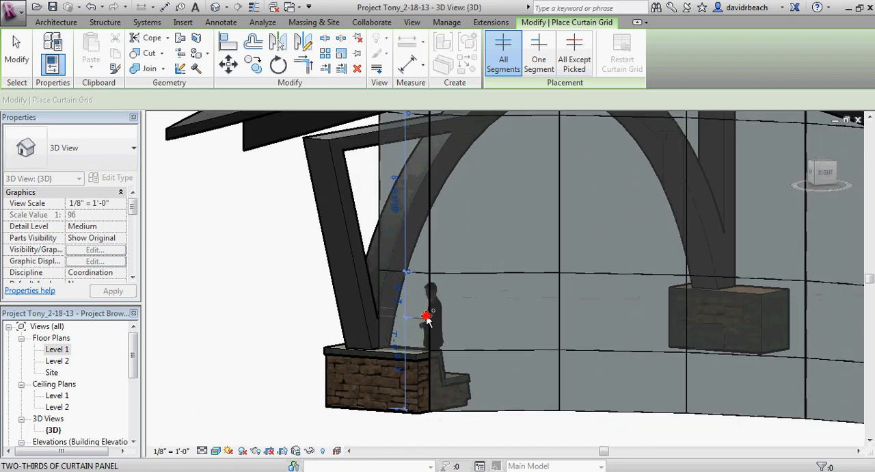
pyautogui.press('Escape')
pyautogui.press('Escape')
# Step: Place 2.5" x 5" rectangular mullions on all grid lines of the curved curtain wall and both straight curtain walls
pyautogui.scroll(-4, 217, 301)
pyautogui.moveTo(211, 316); pyautogui.dragTo(168, 325, button='middle')
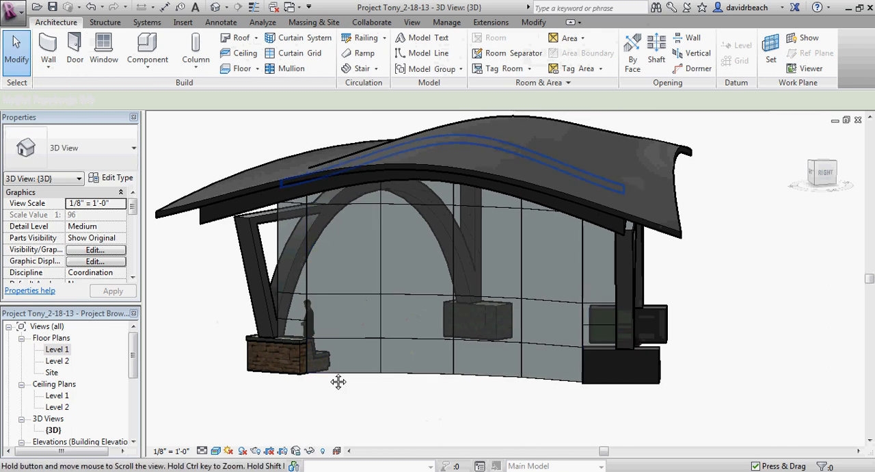
pyautogui.moveTo(337, 381); pyautogui.dragTo(338, 408, button='middle')
pyautogui.scroll(1, 397, 440)
pyautogui.moveTo(418, 440)
pyautogui.keyDown('shift'); pyautogui.mouseDown(button='middle')
pyautogui.moveTo(472, 431)
pyautogui.moveTo(421, 431)
pyautogui.mouseUp(button='middle'); pyautogui.keyUp('shift')
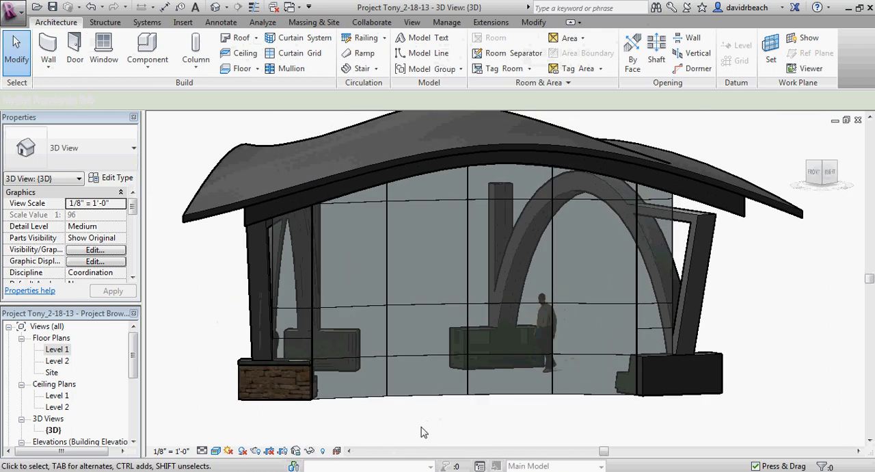
pyautogui.click(282, 69)
pyautogui.click(558, 53)
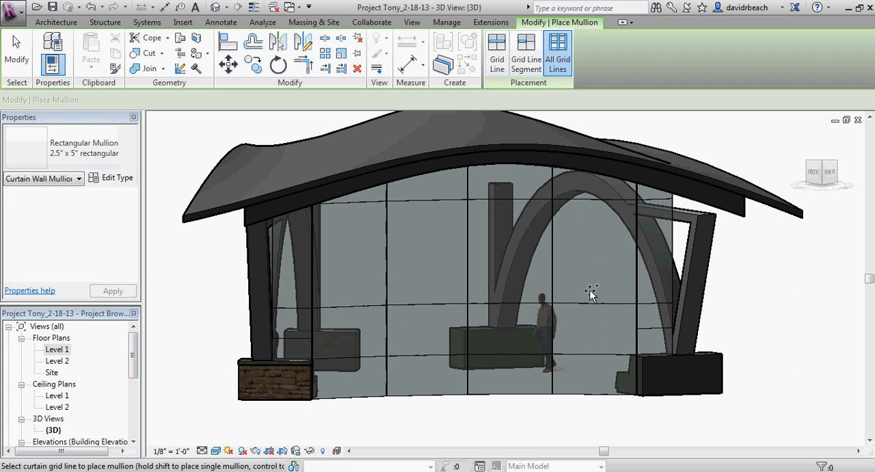
pyautogui.click(573, 396)
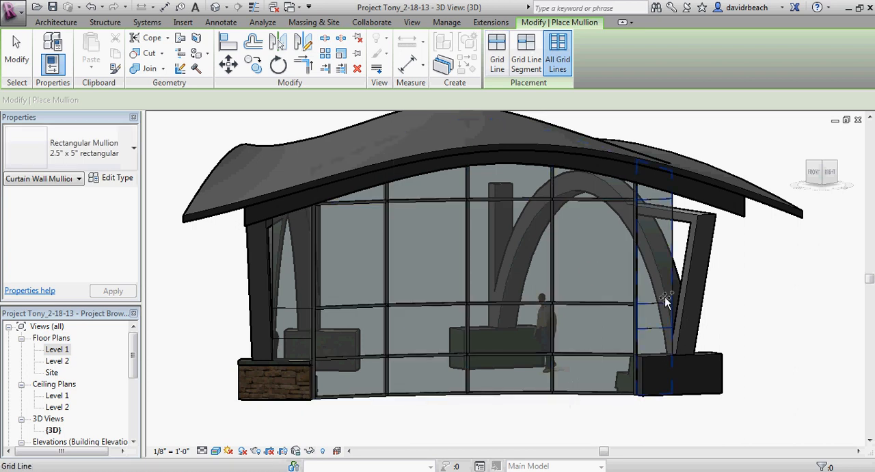
pyautogui.click(655, 329)
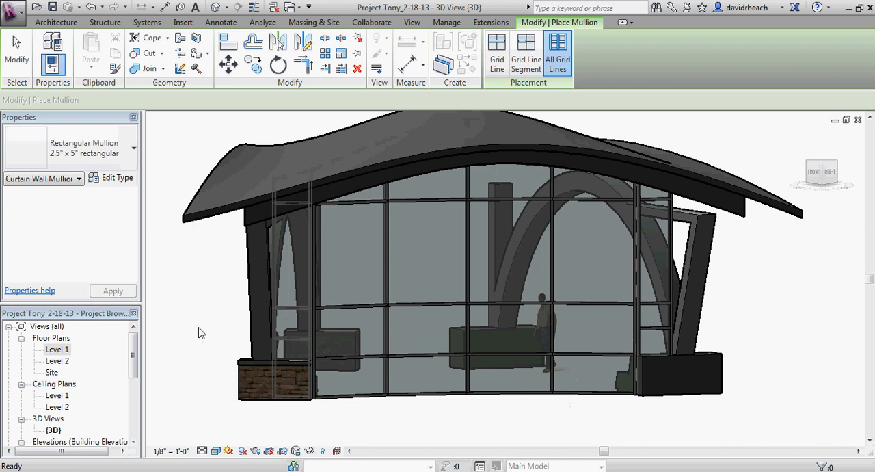
pyautogui.press('Escape')
pyautogui.press('Escape')
# Step: Examine how the mullions of the straight and curved curtain walls meet each other and the stone footing at the corner
pyautogui.scroll(4, 234, 329)
pyautogui.keyDown('shift'); pyautogui.moveTo(235, 328); pyautogui.dragTo(194, 346, button='middle'); pyautogui.keyUp('shift')
pyautogui.scroll(8, 388, 376)
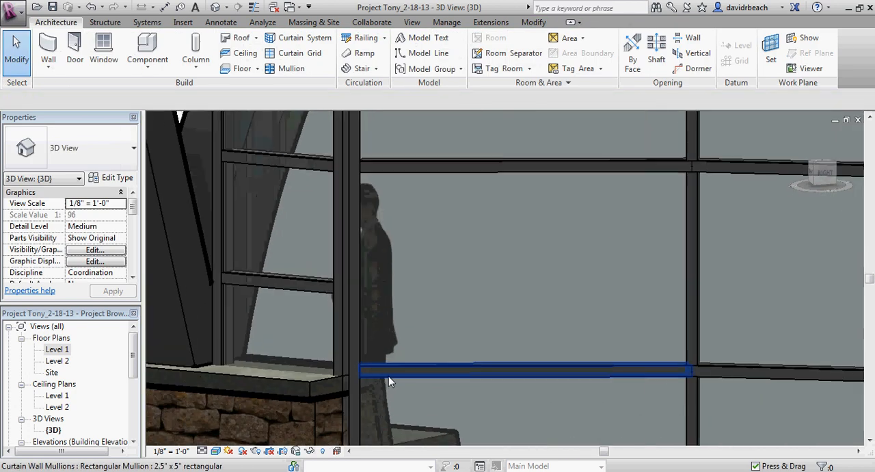
pyautogui.moveTo(265, 329); pyautogui.dragTo(401, 320, button='middle')
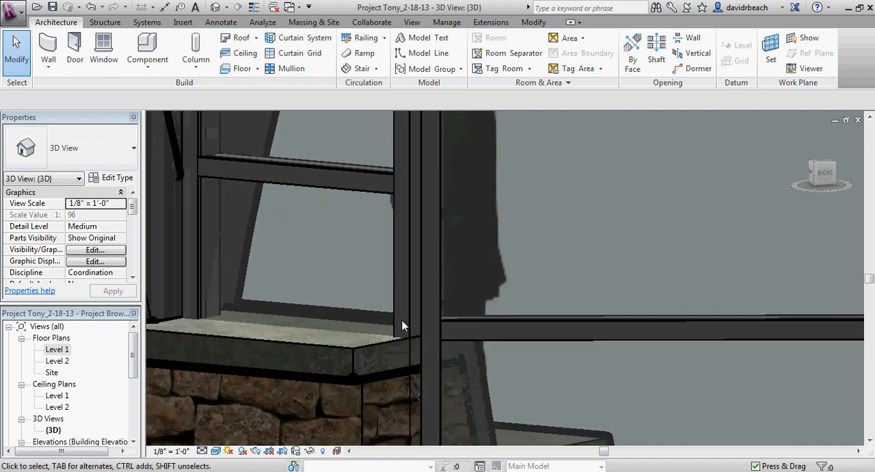
pyautogui.scroll(-3, 402, 321)
pyautogui.scroll(-3, 399, 263)
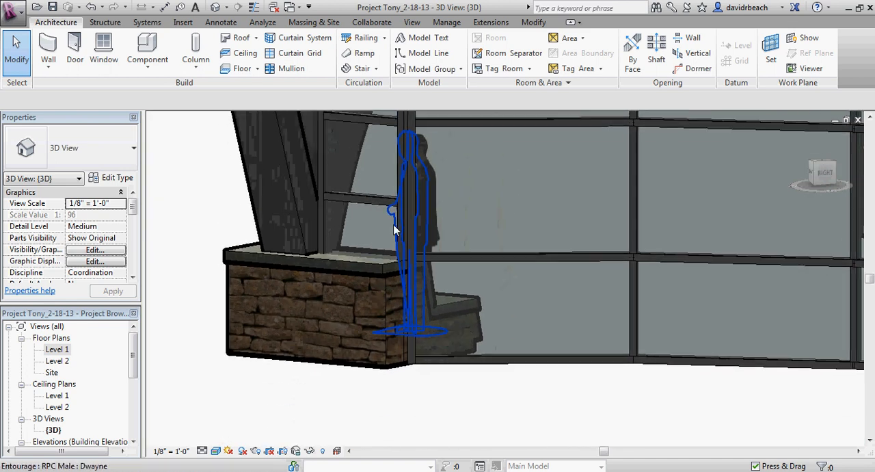
pyautogui.scroll(2, 383, 236)
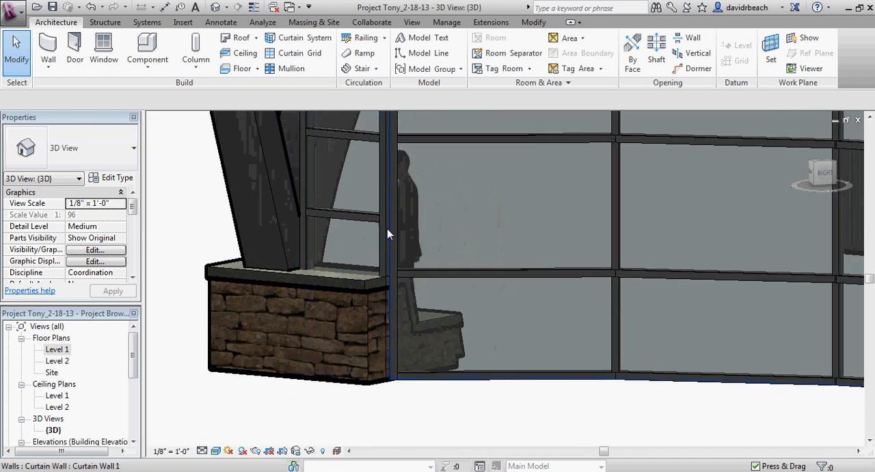
pyautogui.scroll(5, 395, 232)
pyautogui.scroll(-5, 383, 233)
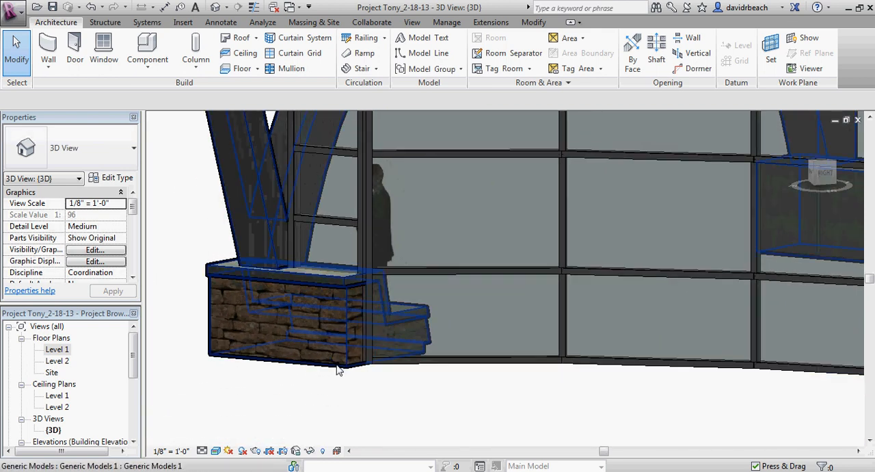
pyautogui.scroll(3, 316, 265)
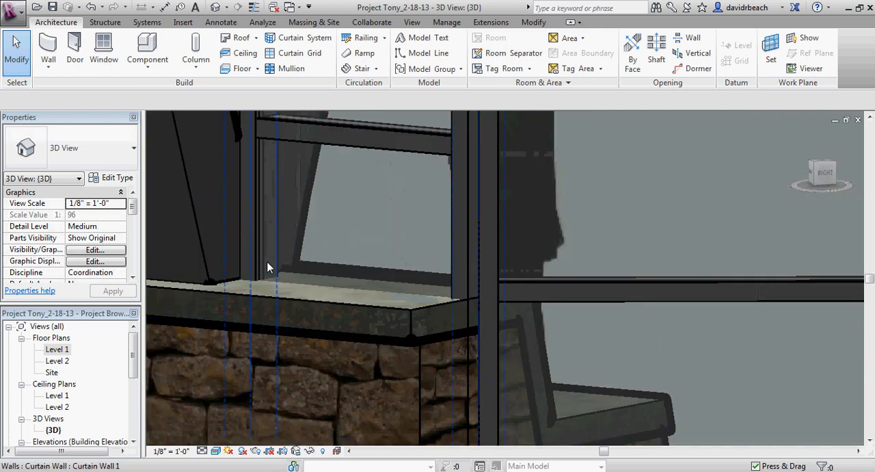
pyautogui.scroll(-3, 319, 267)
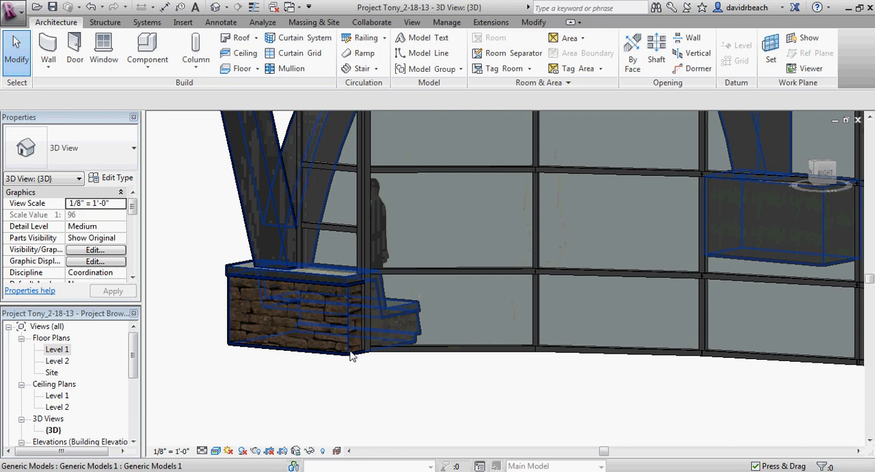
pyautogui.keyDown('shift'); pyautogui.moveTo(344, 268); pyautogui.dragTo(306, 302, button='middle'); pyautogui.keyUp('shift')
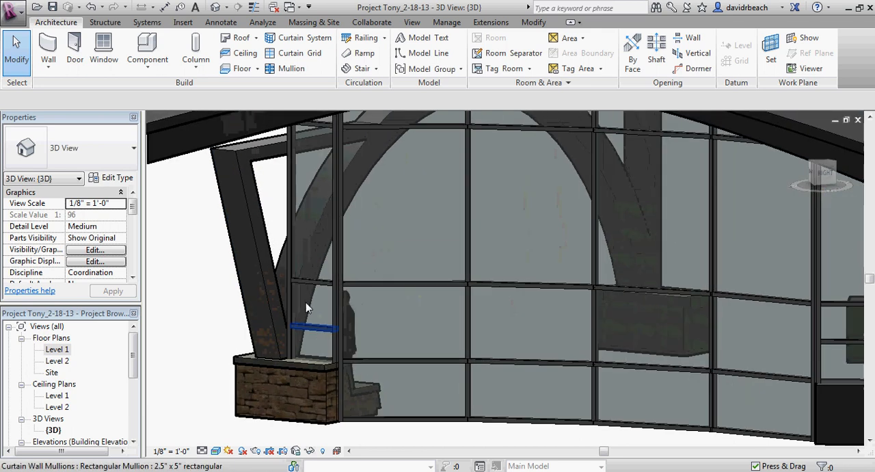
# Step: Set the base offset of the straight curtain wall at the stone-faced footing to 3' 0"
pyautogui.click(294, 188)
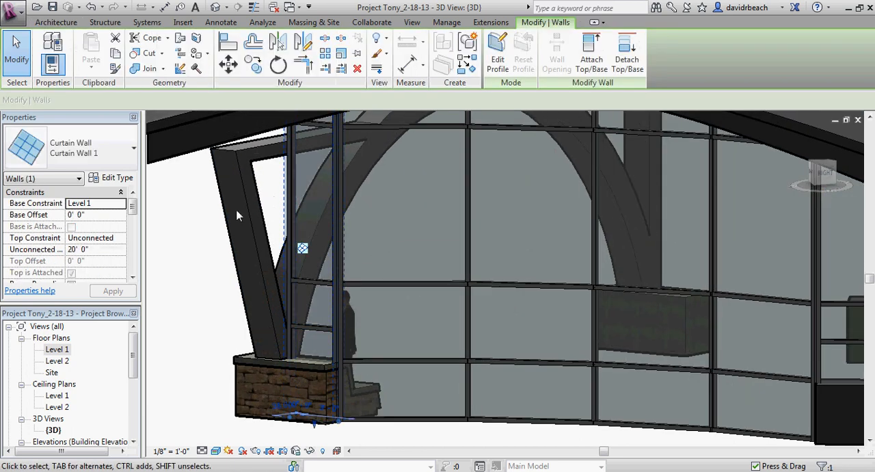
pyautogui.click(99, 214)
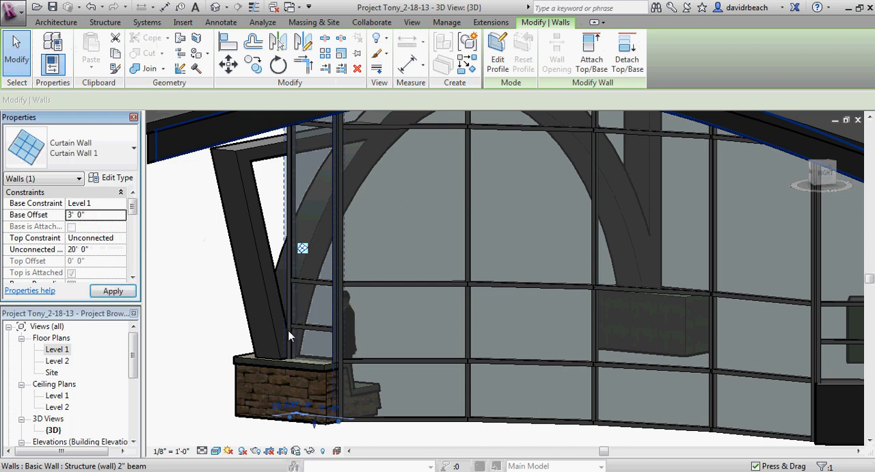
pyautogui.click(356, 286)
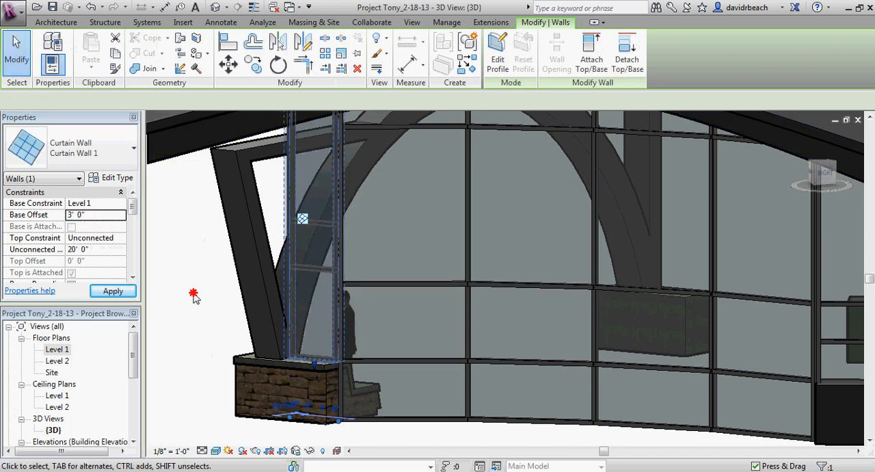
pyautogui.click(193, 296)
# Step: Move the lower horizontal grid line of the raised straight curtain wall to 2' above the wall's base
pyautogui.scroll(3, 345, 338)
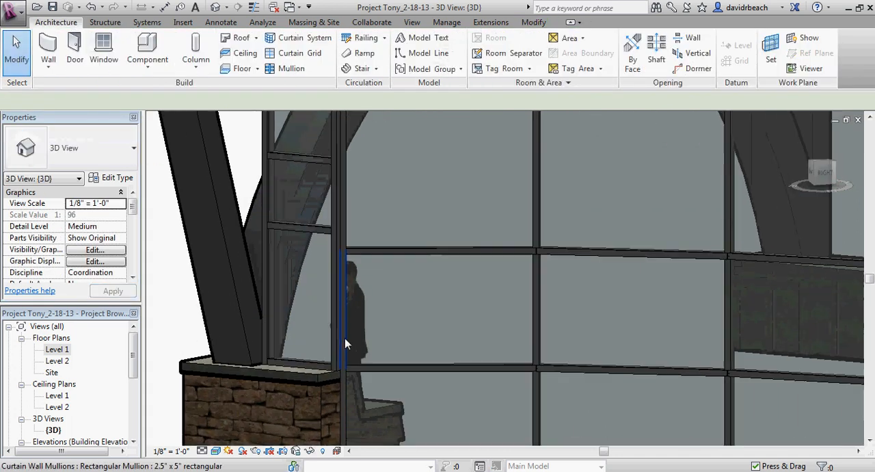
pyautogui.click(312, 233)
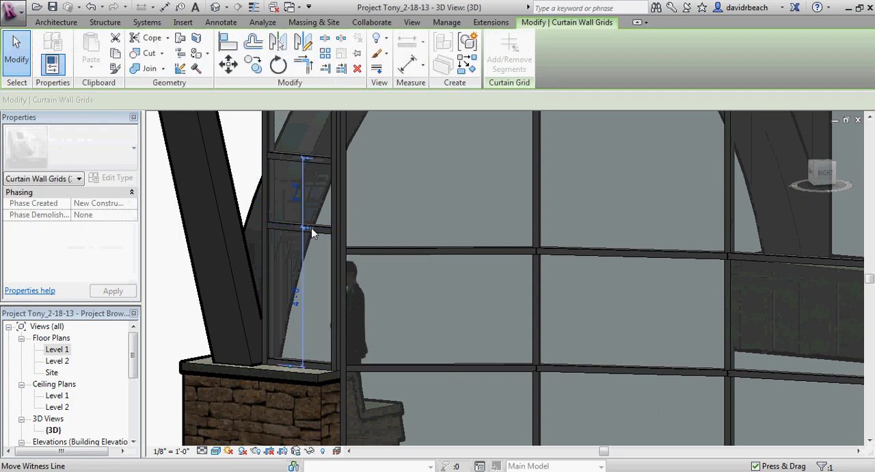
pyautogui.click(296, 301)
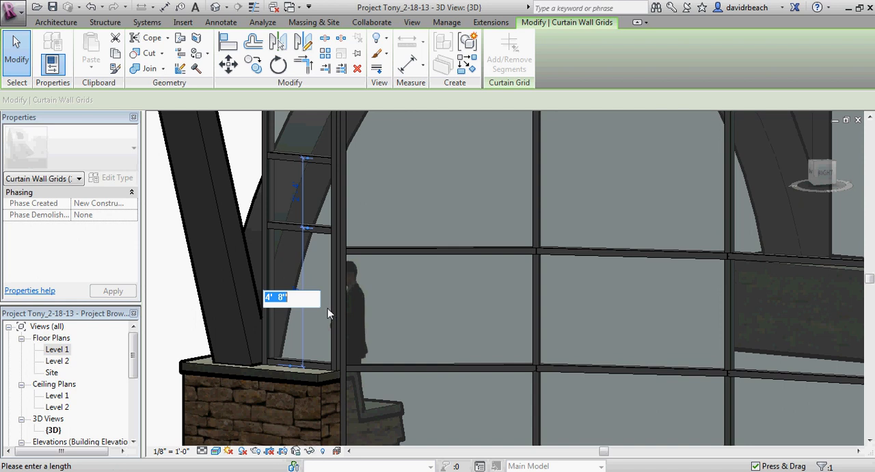
pyautogui.write('2')
pyautogui.press('Return')
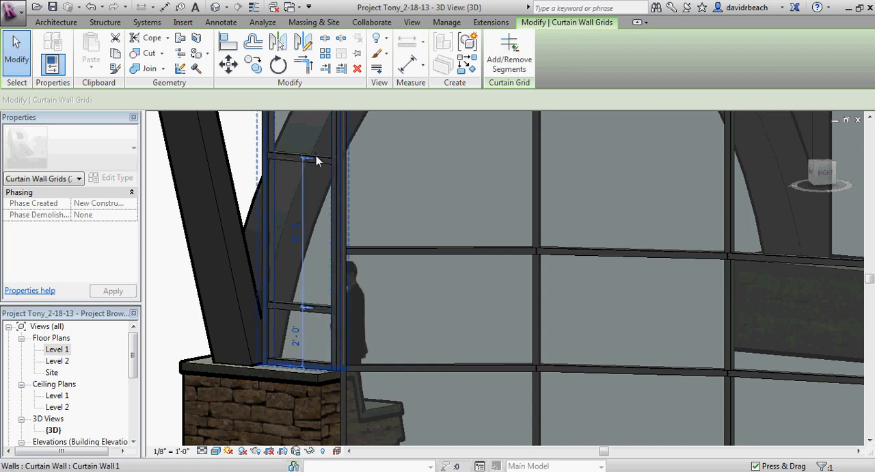
pyautogui.press('Escape')
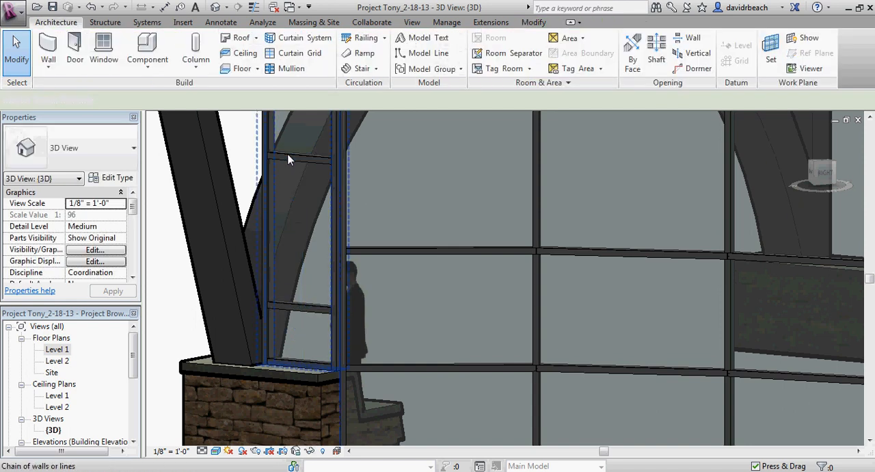
# Step: Move the next horizontal grid line up on the same straight curtain wall to 2' above the lower one
pyautogui.click(288, 159)
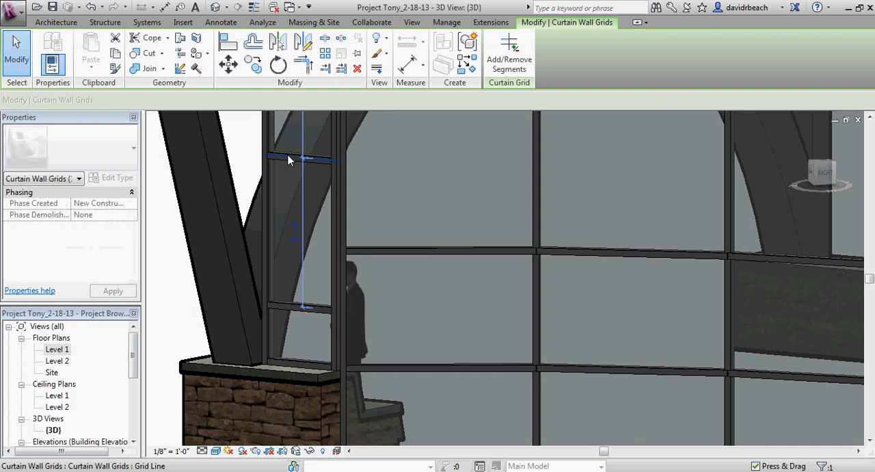
pyautogui.click(294, 234)
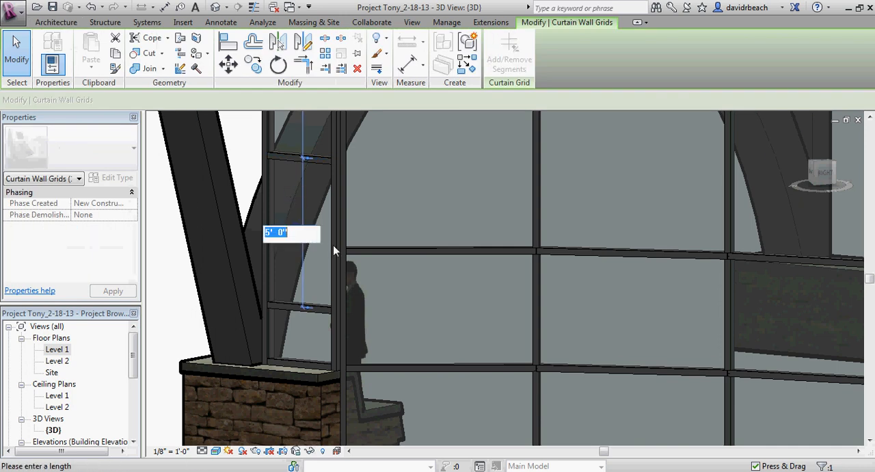
pyautogui.write('2')
pyautogui.press('Return')
pyautogui.click(399, 316)
# Step: Set the base offset of the opposite straight curtain wall to 3' 0", deleting the mullions that can no longer be created
pyautogui.scroll(-2, 404, 315)
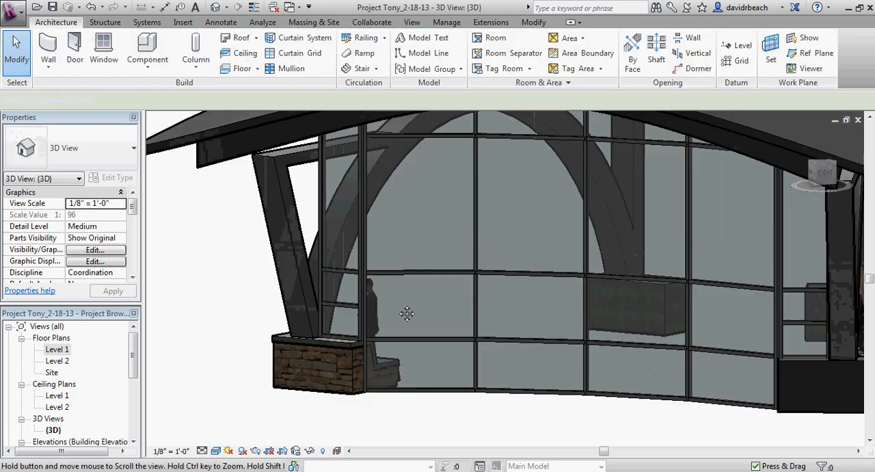
pyautogui.moveTo(407, 314); pyautogui.dragTo(270, 258, button='middle')
pyautogui.scroll(4, 718, 267)
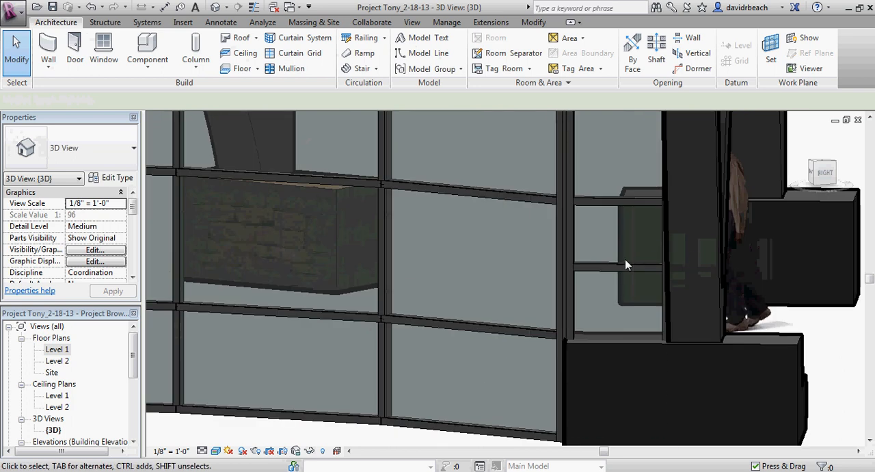
pyautogui.scroll(-4, 605, 276)
pyautogui.moveTo(564, 331); pyautogui.dragTo(677, 335, button='middle')
pyautogui.scroll(-3, 647, 428)
pyautogui.moveTo(646, 434); pyautogui.dragTo(712, 309, button='middle')
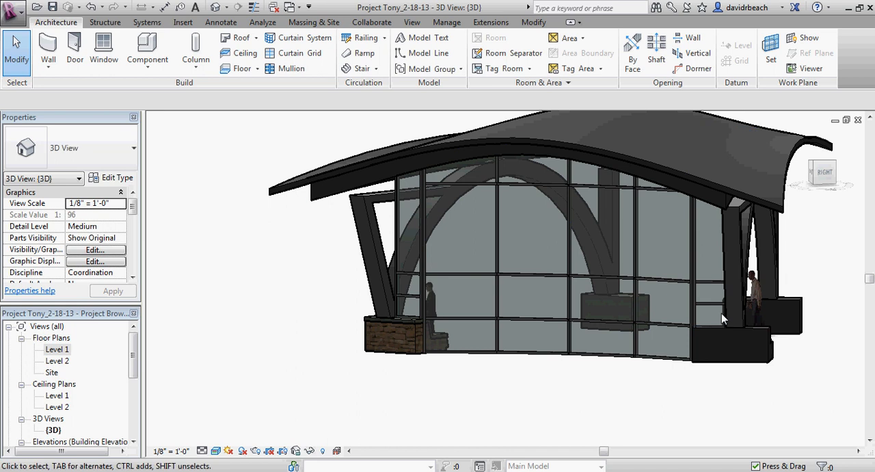
pyautogui.scroll(5, 709, 313)
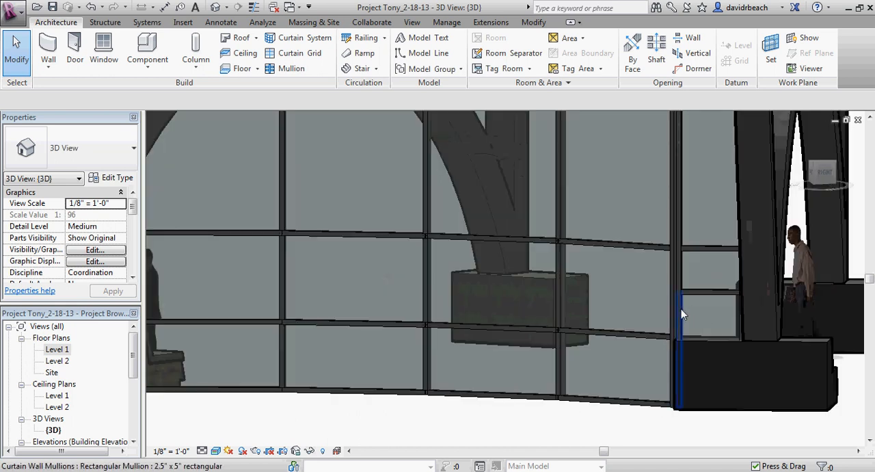
pyautogui.click(681, 313)
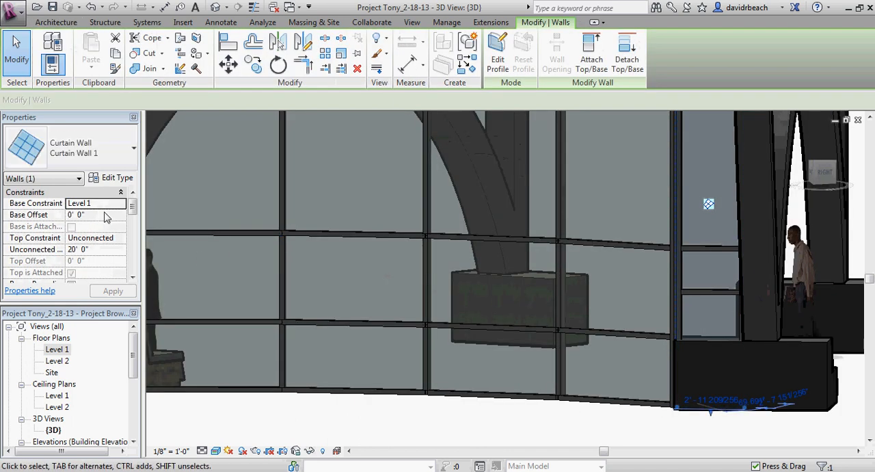
pyautogui.click(106, 215)
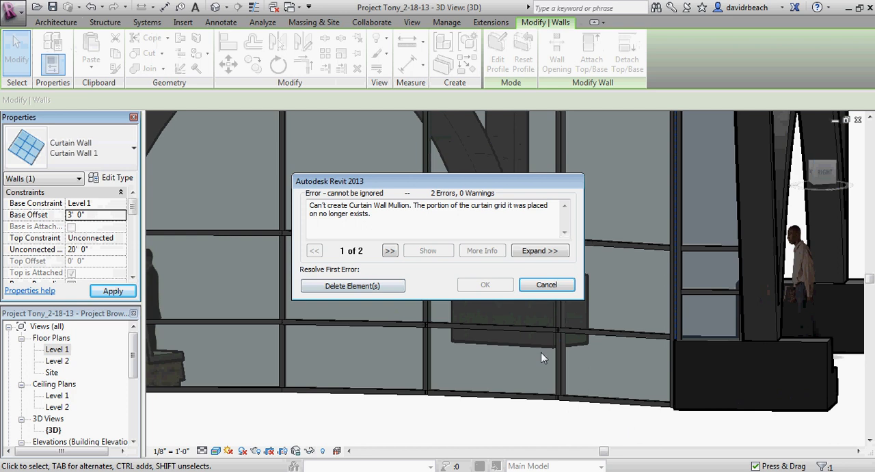
pyautogui.click(333, 286)
pyautogui.click(574, 450)
pyautogui.moveTo(744, 423); pyautogui.dragTo(450, 369, button='middle')
pyautogui.scroll(3, 656, 319)
pyautogui.moveTo(656, 319); pyautogui.dragTo(514, 352, button='middle')
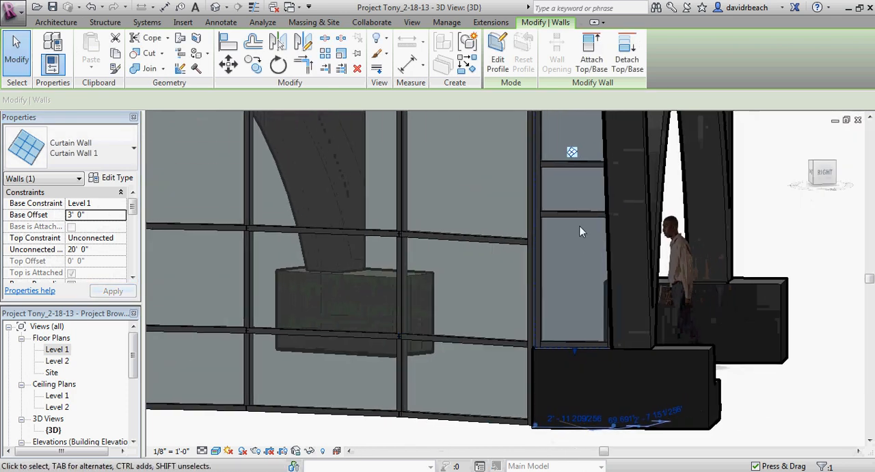
pyautogui.press('Escape')
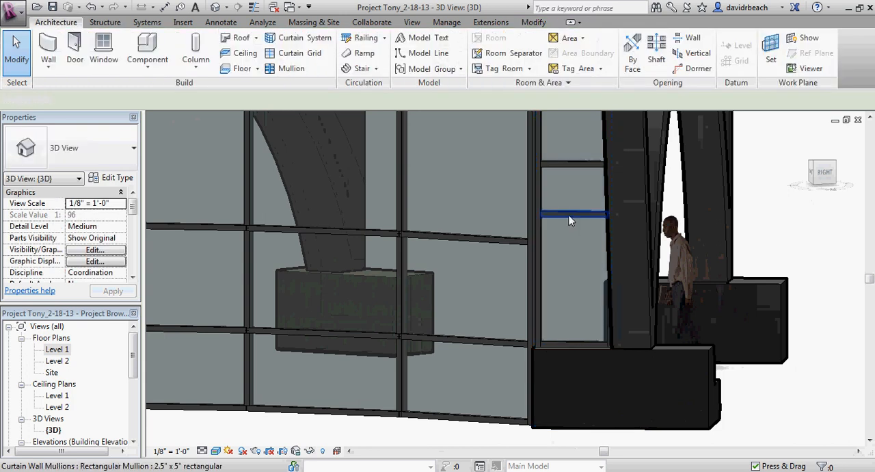
pyautogui.click(569, 217)
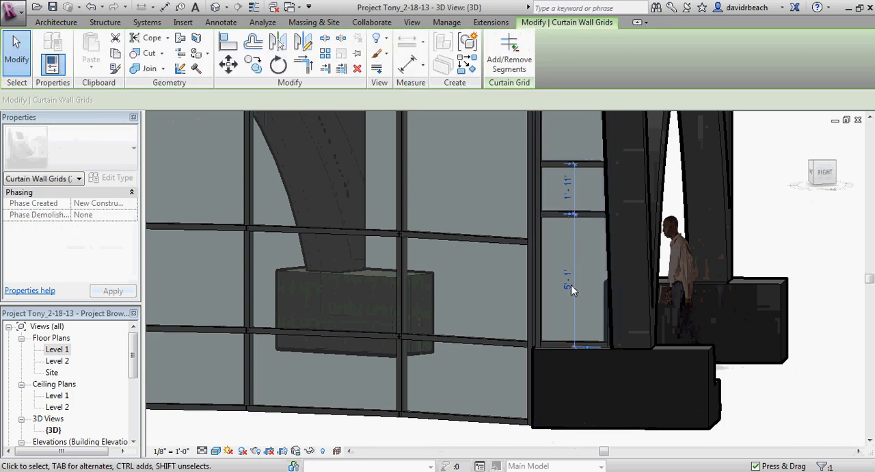
pyautogui.click(570, 283)
pyautogui.write('20')
pyautogui.press('Return')
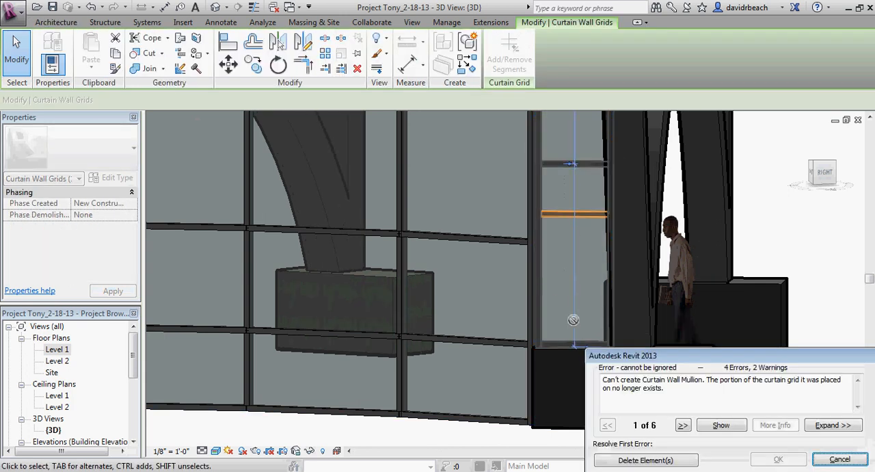
pyautogui.click(840, 458)
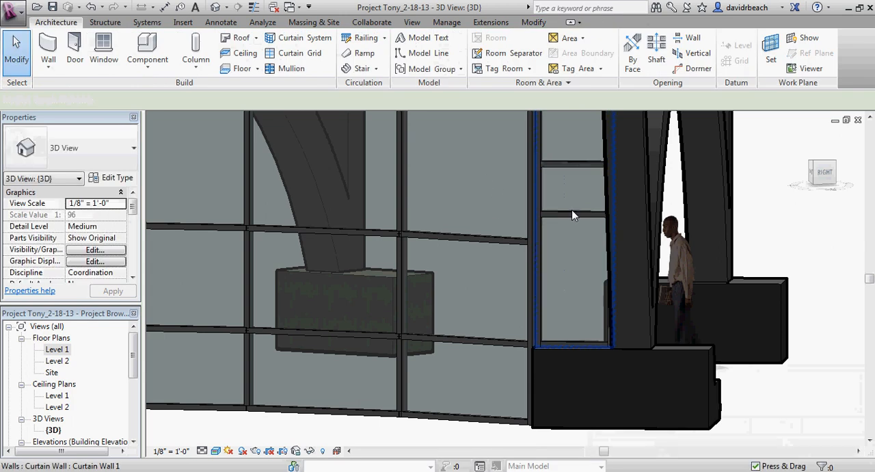
# Step: On the opposite straight curtain wall, place the lower grid line 2' above the base and bring the next one down to the curved wall's middle line
pyautogui.click(571, 215)
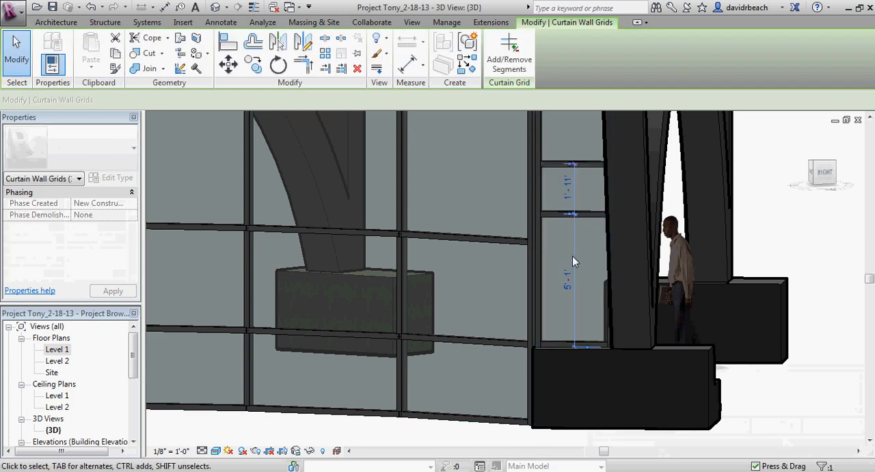
pyautogui.click(569, 281)
pyautogui.write('2')
pyautogui.press('Return')
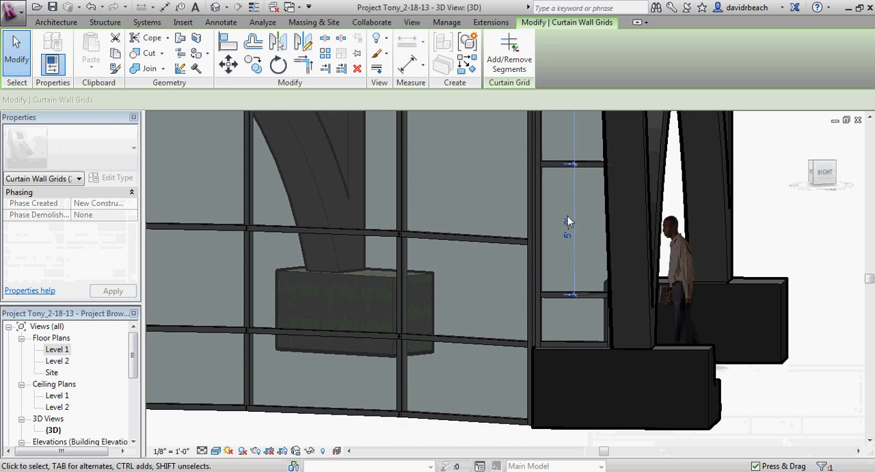
pyautogui.click(568, 223)
pyautogui.press('Return')
pyautogui.press('Escape')
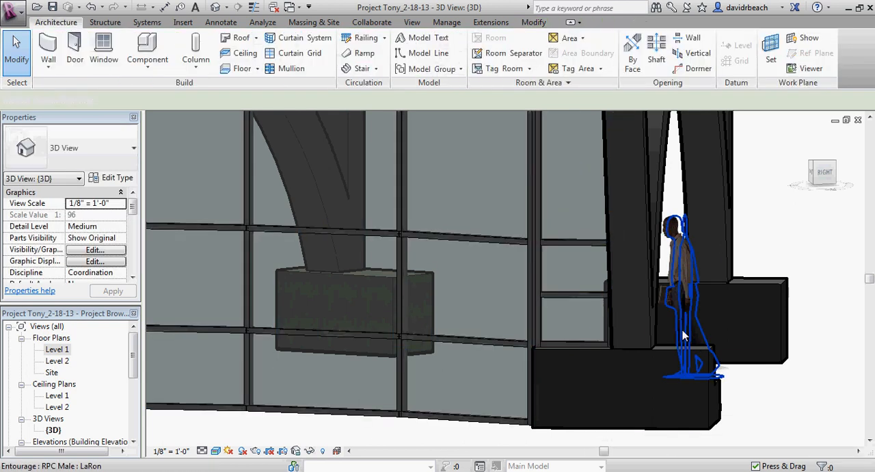
# Step: Open the Elevation 1 - a view to examine the facade of straight and curved curtain walls
pyautogui.scroll(-3, 682, 330)
pyautogui.moveTo(525, 405)
pyautogui.mouseDown(button='middle')
pyautogui.moveTo(535, 407)
pyautogui.moveTo(549, 444)
pyautogui.moveTo(567, 390)
pyautogui.moveTo(629, 433)
pyautogui.moveTo(657, 354)
pyautogui.moveTo(607, 404)
pyautogui.moveTo(525, 410)
pyautogui.mouseUp(button='middle')
pyautogui.scroll(1, 526, 410)
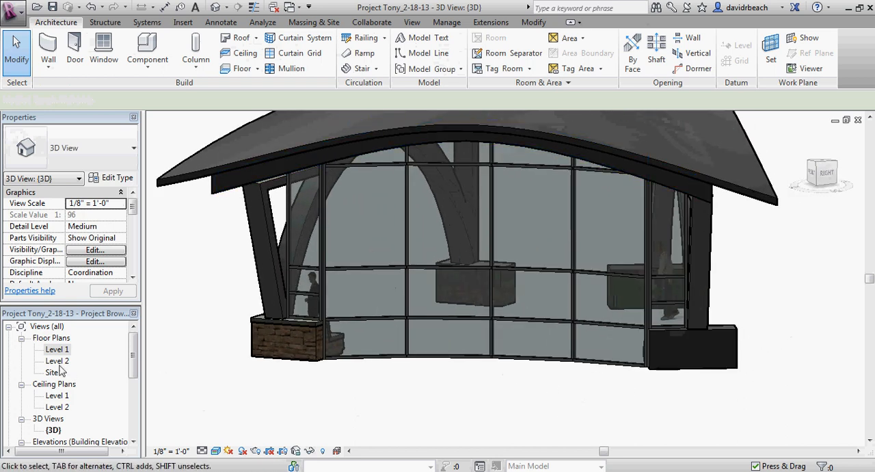
pyautogui.scroll(-3, 65, 386)
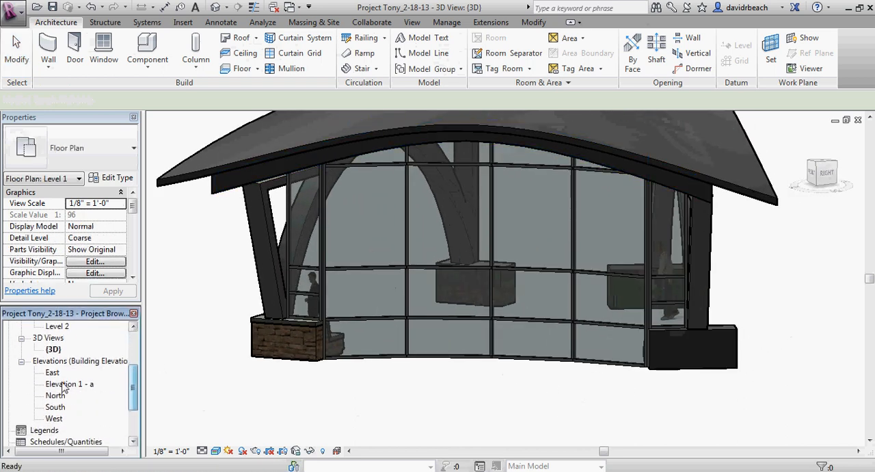
pyautogui.doubleClick(66, 385)
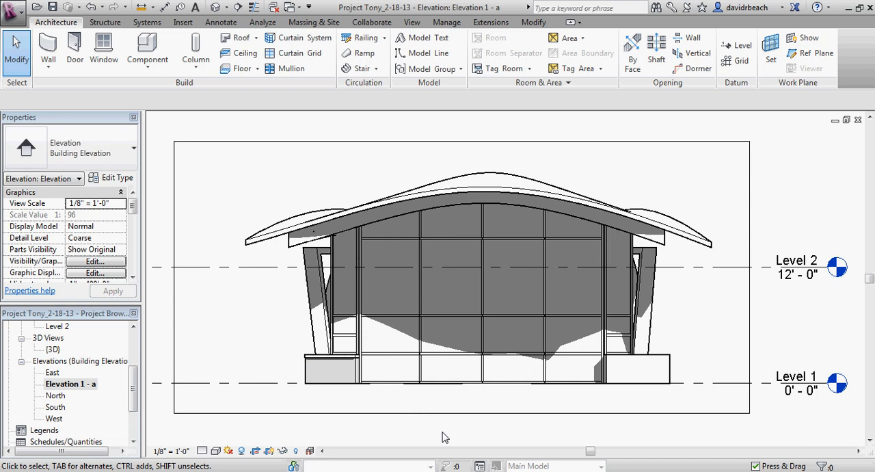
pyautogui.scroll(2, 473, 436)
pyautogui.moveTo(492, 419); pyautogui.dragTo(486, 450, button='middle')
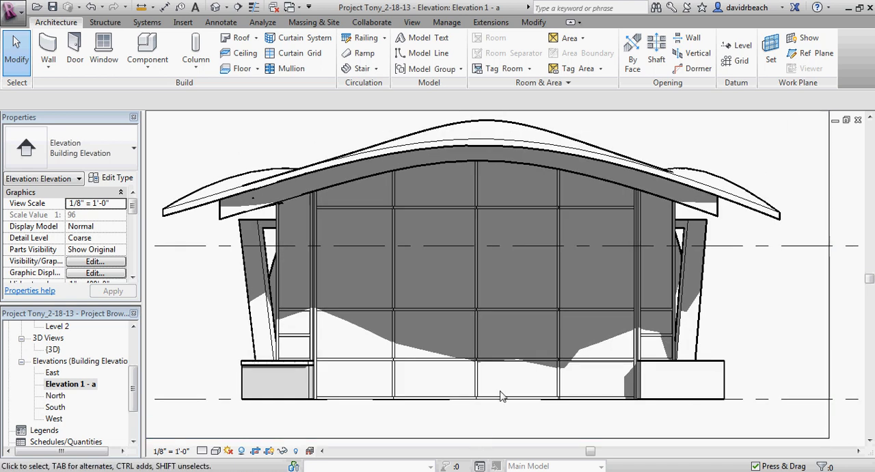
pyautogui.moveTo(533, 387); pyautogui.dragTo(534, 413, button='middle')
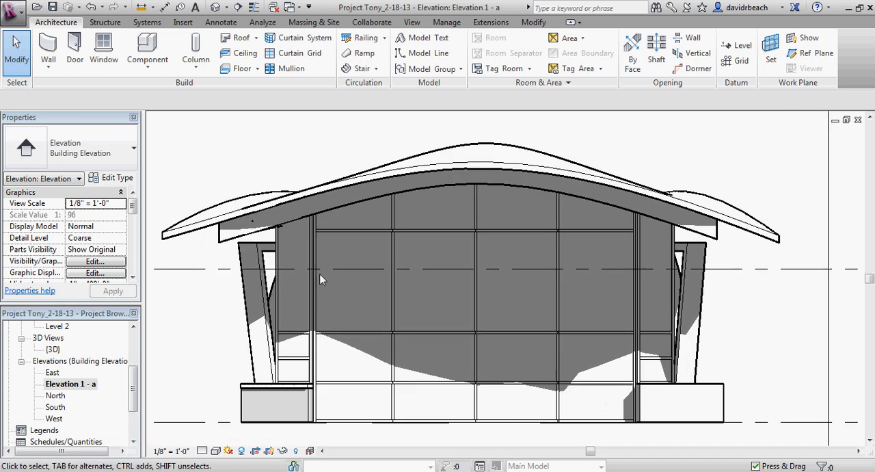
pyautogui.moveTo(770, 316); pyautogui.dragTo(775, 313, button='middle')
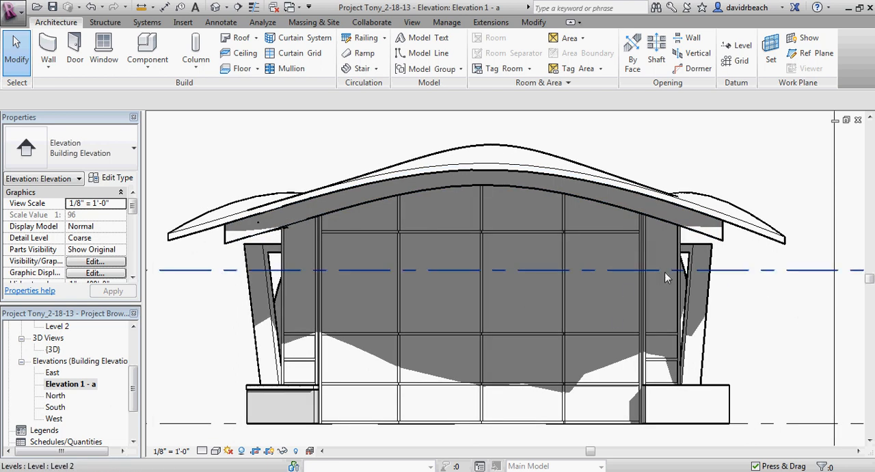
pyautogui.moveTo(226, 324); pyautogui.dragTo(225, 327, button='middle')
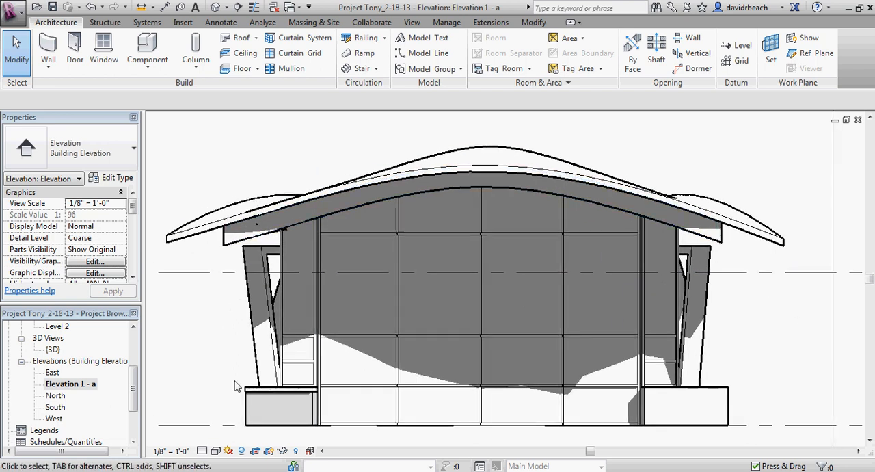
# Step: Set the elevation's sun to the Sunlight from Top Left preset with an altitude of 20°
pyautogui.click(215, 454)
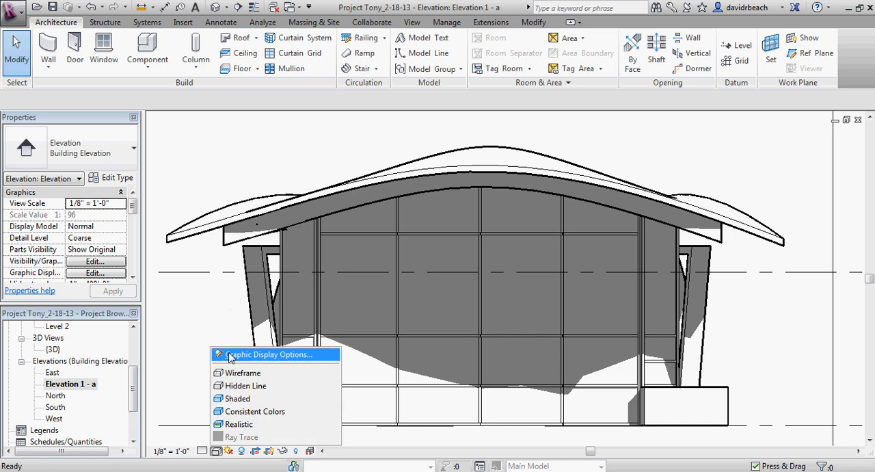
pyautogui.click(233, 356)
pyautogui.moveTo(286, 91); pyautogui.dragTo(296, 100)
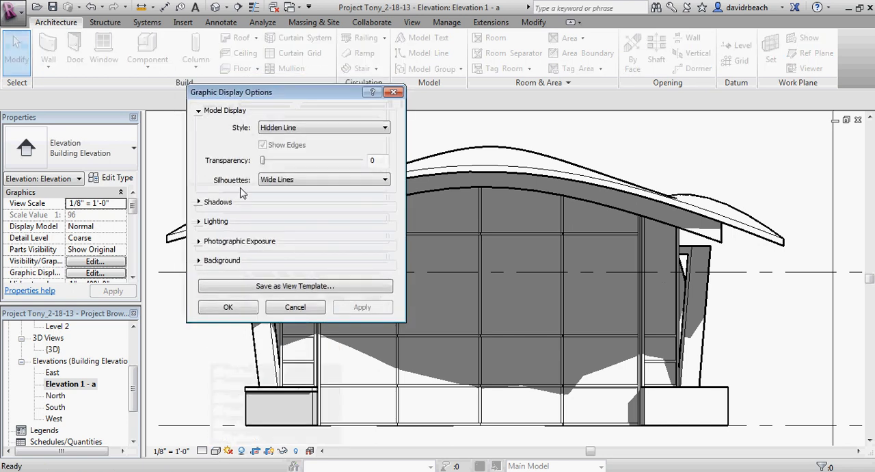
pyautogui.click(199, 202)
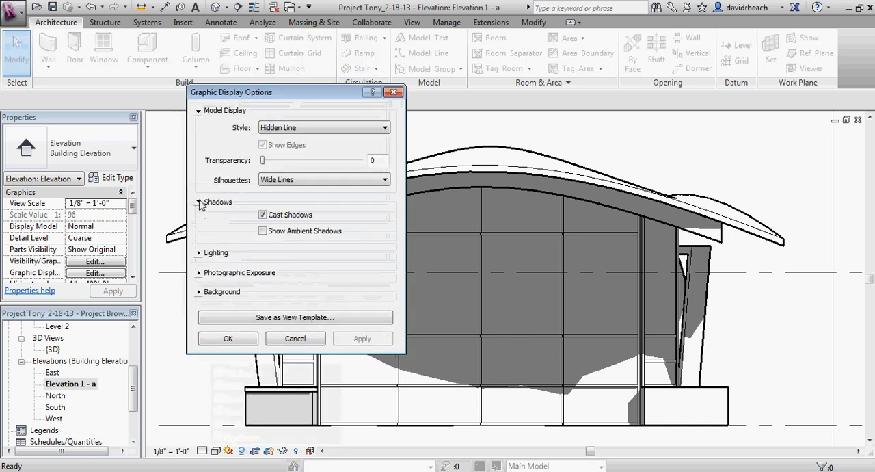
pyautogui.click(199, 253)
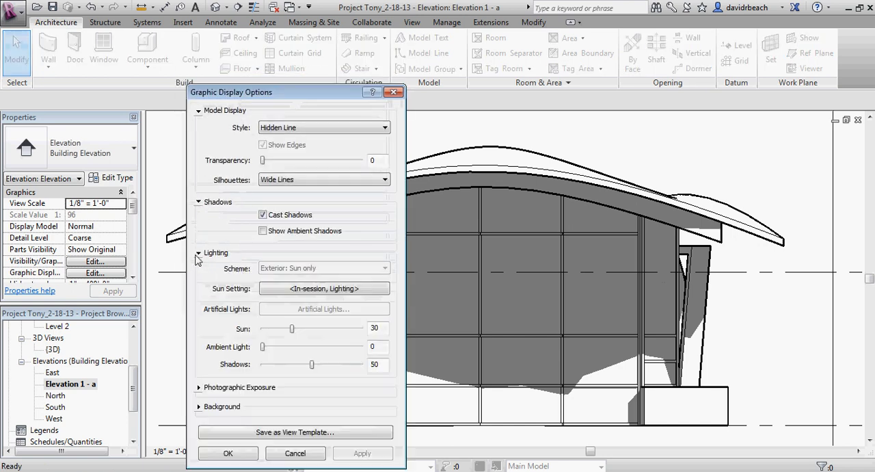
pyautogui.click(312, 289)
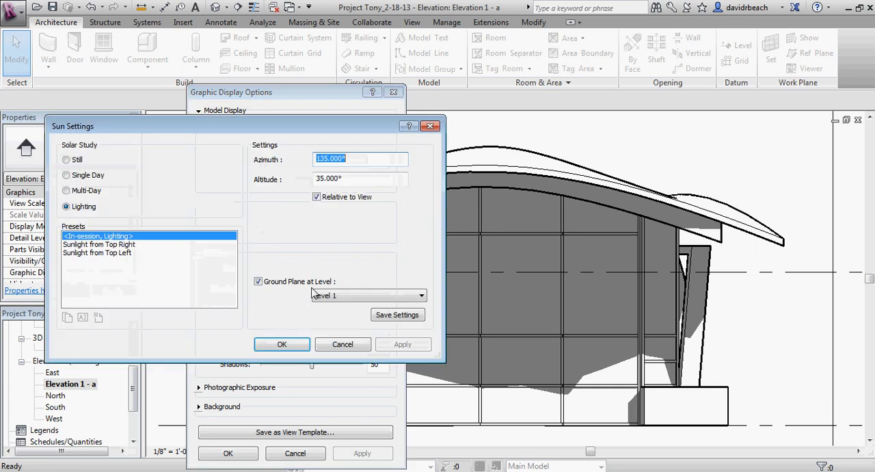
pyautogui.click(92, 245)
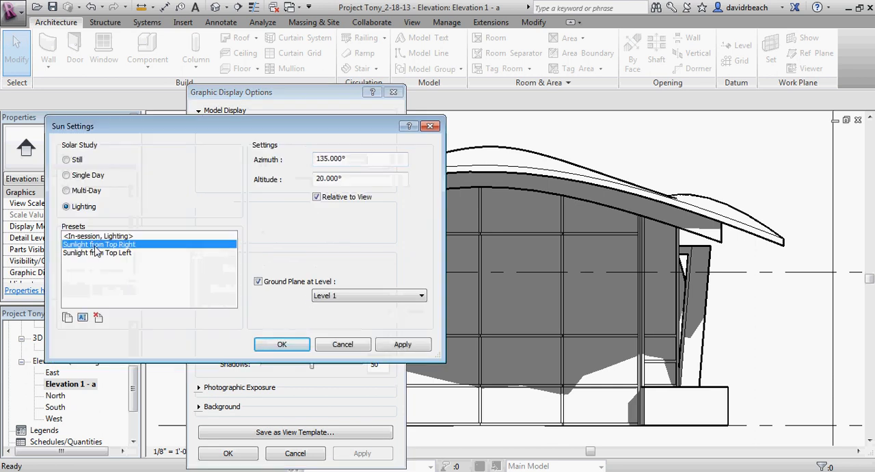
pyautogui.click(98, 253)
pyautogui.click(360, 180)
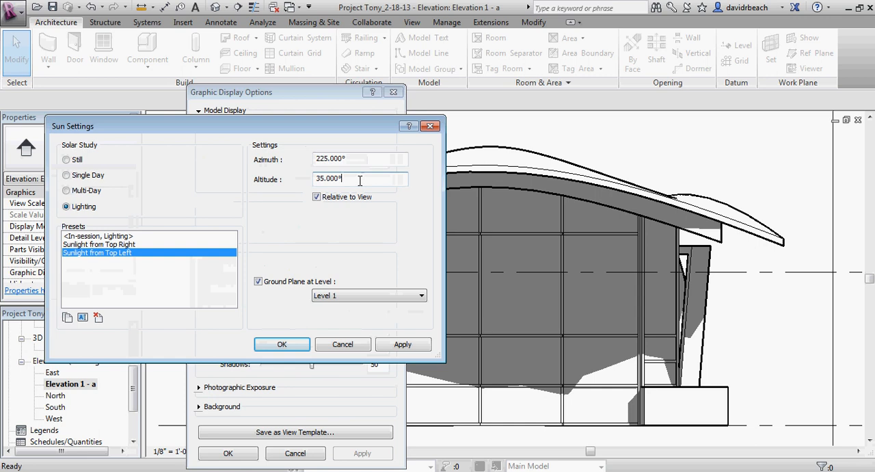
pyautogui.moveTo(360, 180); pyautogui.dragTo(257, 185)
pyautogui.write('20')
pyautogui.click(355, 159)
pyautogui.click(283, 344)
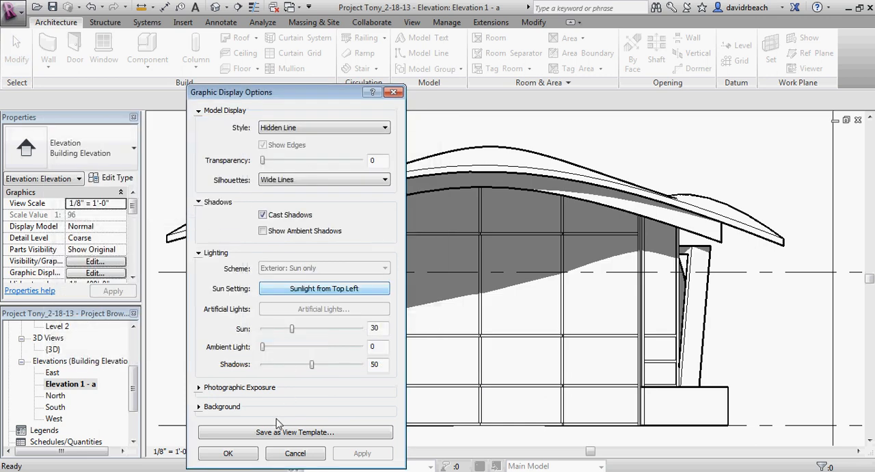
pyautogui.click(229, 453)
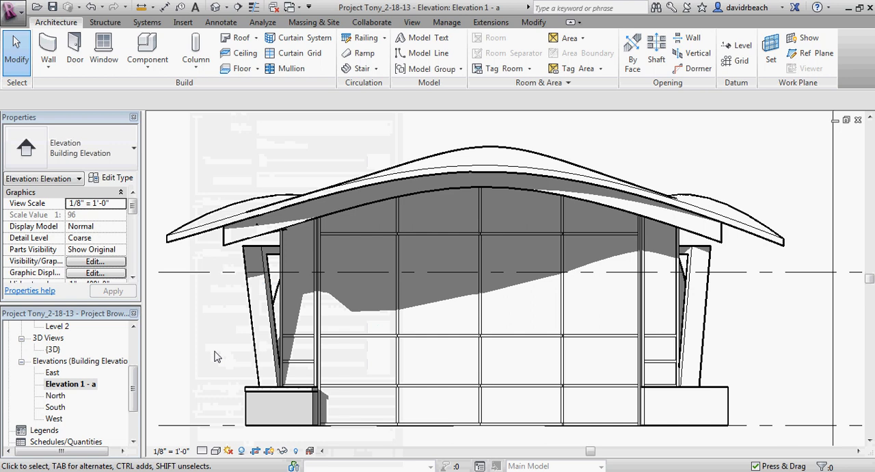
# Step: Examine the new roof shadows on the curtain wall facade and the stone footing's pattern in the elevation
pyautogui.scroll(5, 248, 352)
pyautogui.scroll(4, 469, 328)
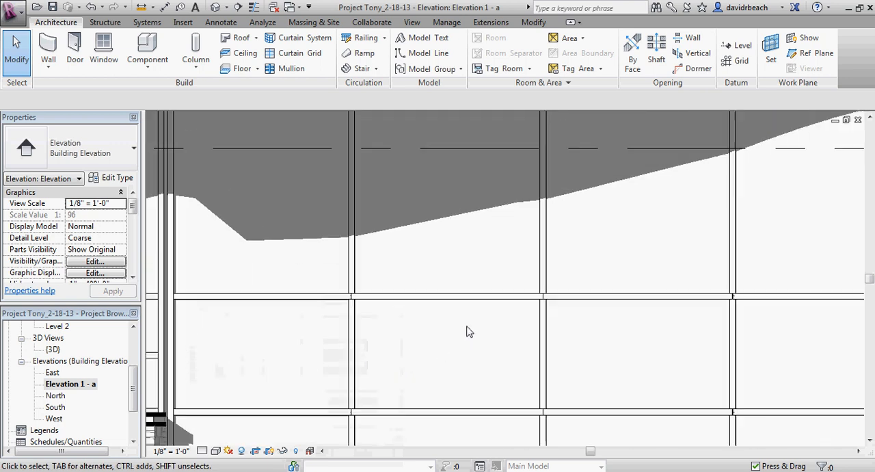
pyautogui.scroll(-4, 472, 332)
pyautogui.scroll(-3, 479, 333)
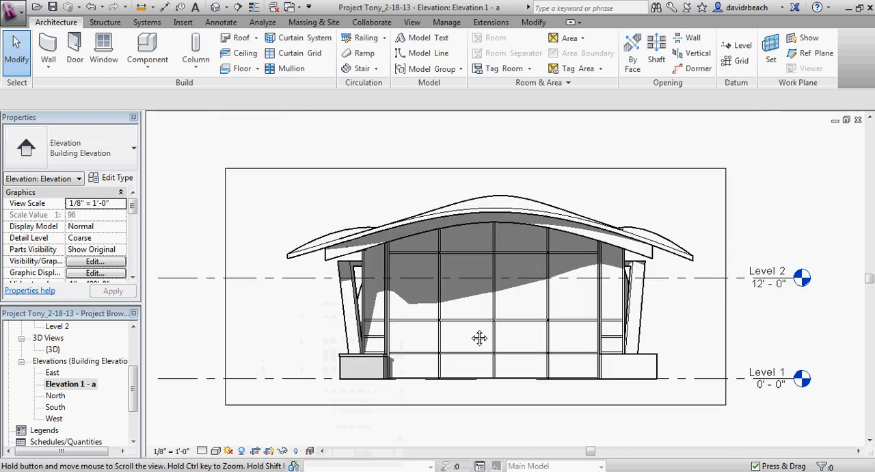
pyautogui.moveTo(479, 338); pyautogui.dragTo(551, 378, button='middle')
pyautogui.scroll(1, 451, 350)
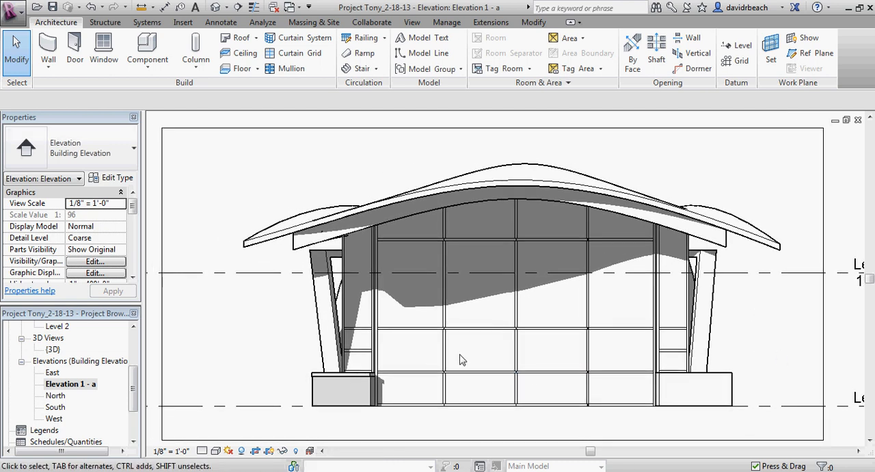
pyautogui.scroll(5, 299, 353)
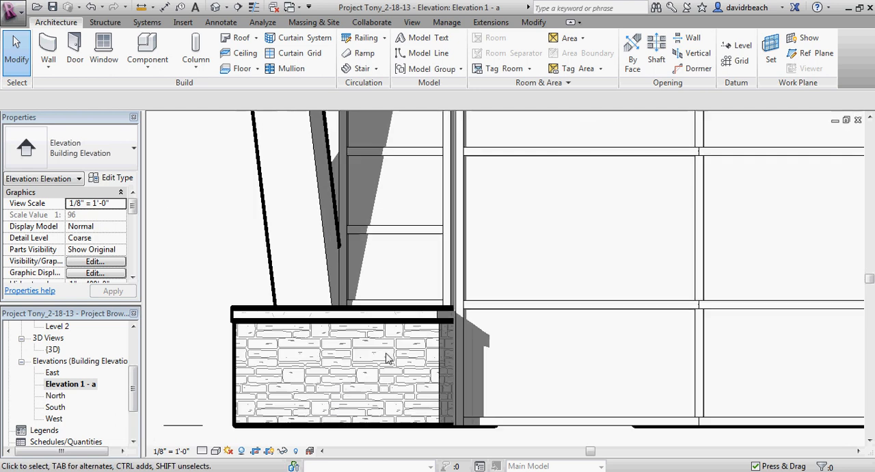
pyautogui.scroll(-5, 540, 324)
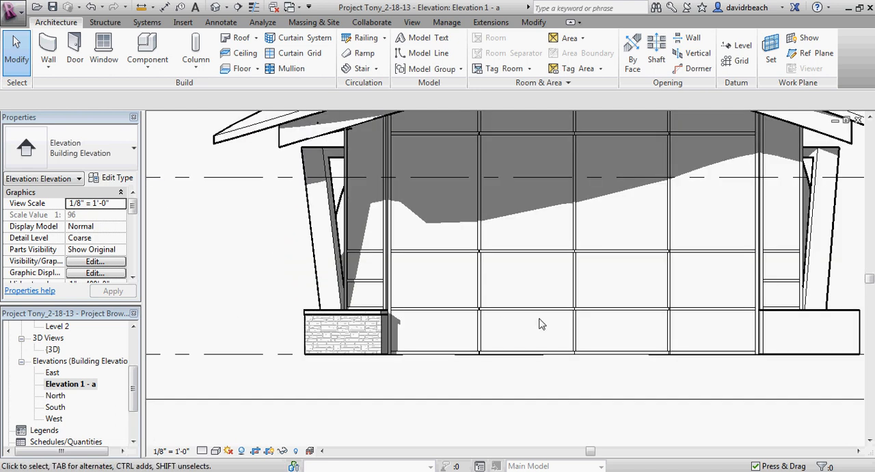
pyautogui.scroll(2, 519, 353)
pyautogui.moveTo(533, 389); pyautogui.dragTo(486, 399, button='middle')
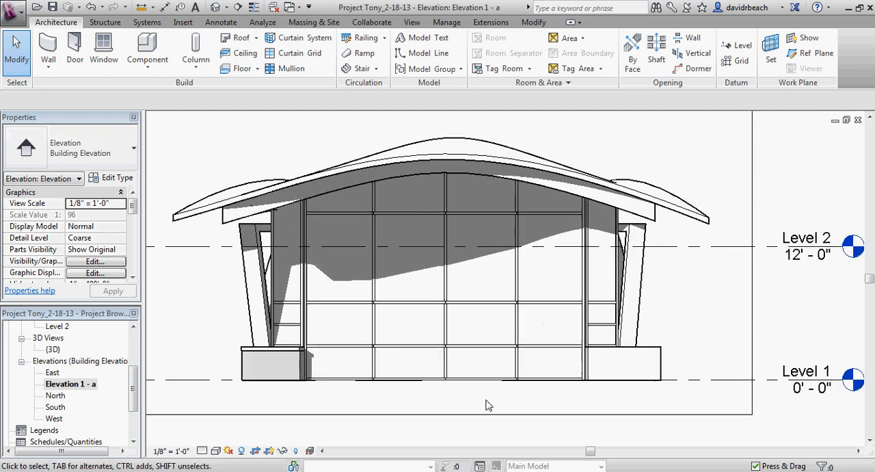
pyautogui.moveTo(358, 406); pyautogui.dragTo(365, 404, button='middle')
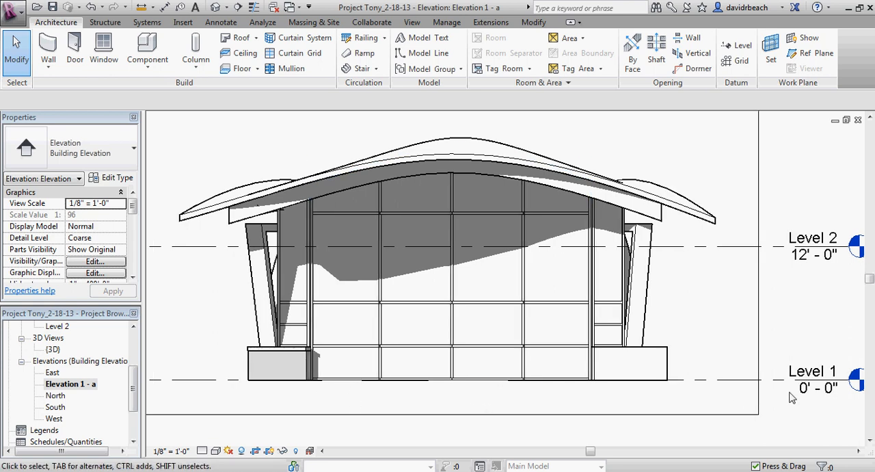
pyautogui.moveTo(219, 346); pyautogui.dragTo(224, 348, button='middle')
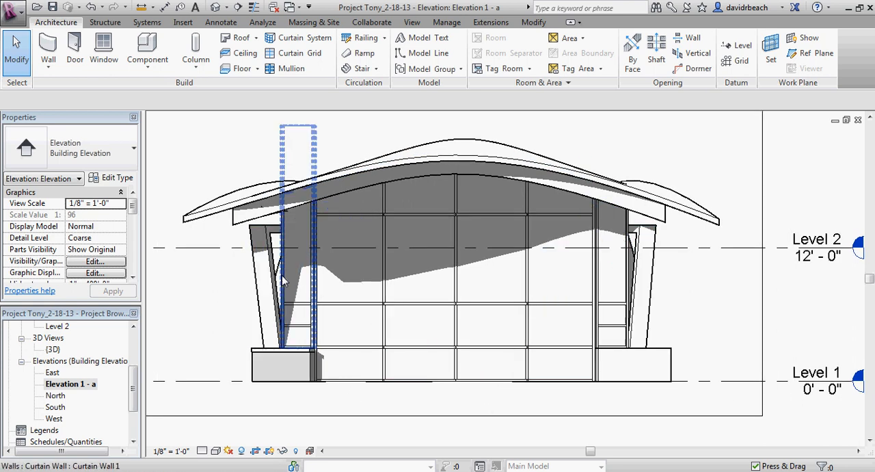
# Step: Draw a ground line about 52' long along Level 1 as a detail line in the Wide Lines style
pyautogui.click(221, 23)
pyautogui.click(329, 36)
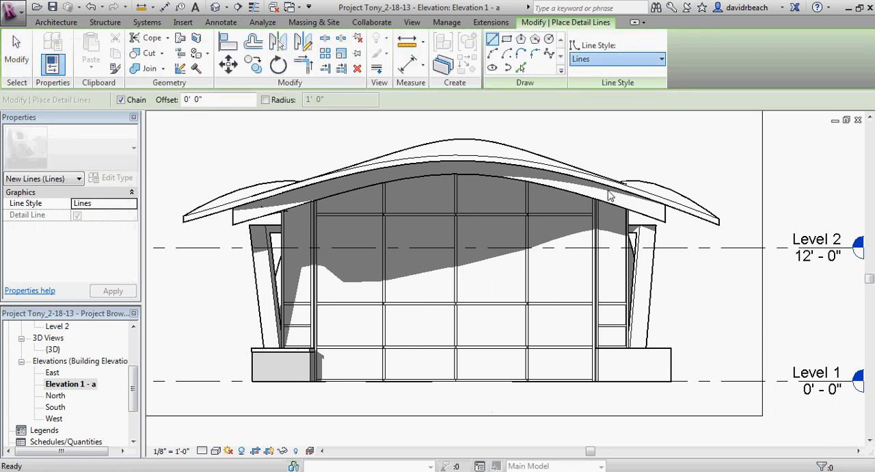
pyautogui.click(752, 381)
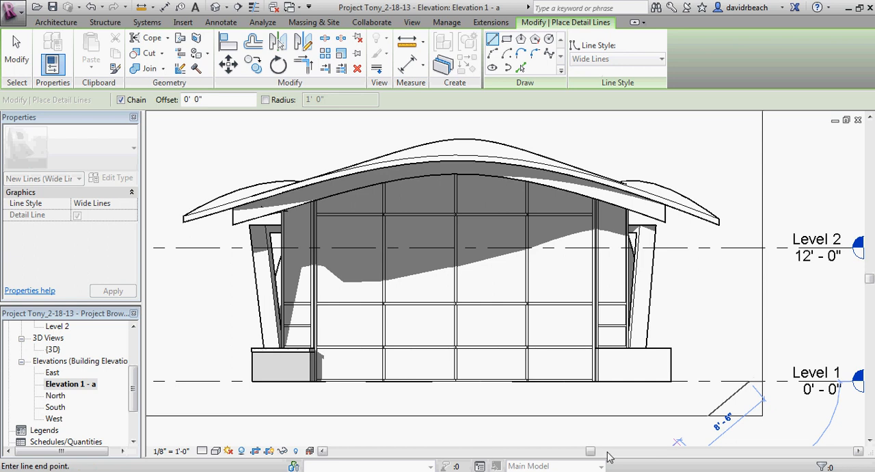
pyautogui.click(170, 381)
pyautogui.press('Escape')
pyautogui.press('Escape')
# Step: Inspect the mullions where the curved and straight curtain walls meet above the footing, and review the whole elevation
pyautogui.moveTo(231, 347); pyautogui.dragTo(252, 335, button='middle')
pyautogui.moveTo(660, 398); pyautogui.dragTo(687, 402, button='middle')
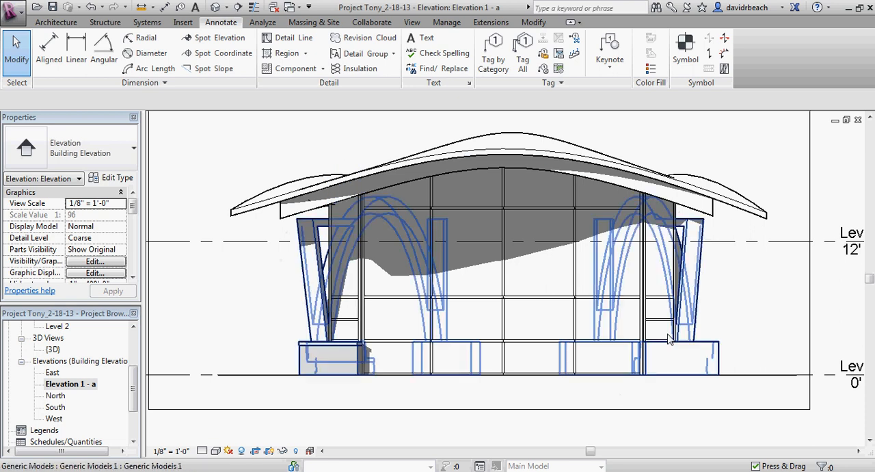
pyautogui.scroll(6, 649, 338)
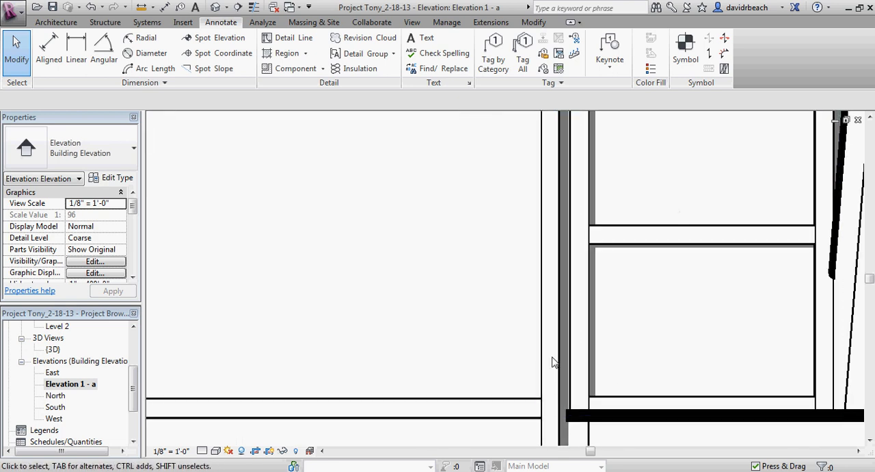
pyautogui.scroll(-5, 584, 352)
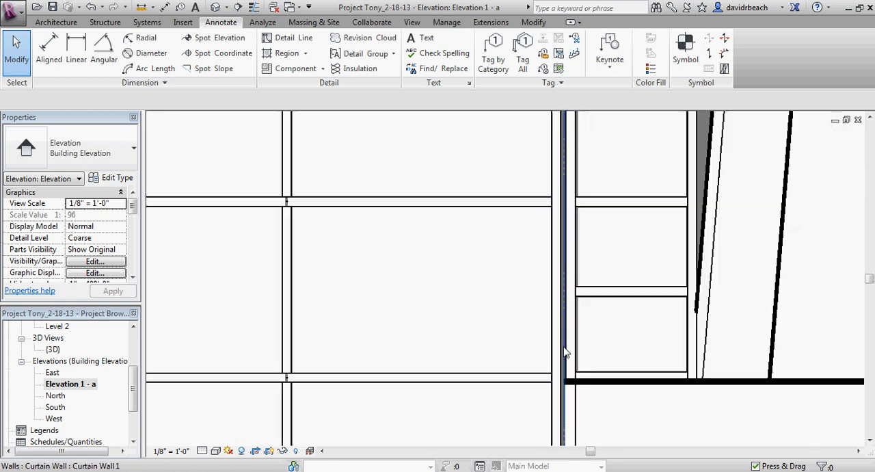
pyautogui.scroll(-6, 584, 361)
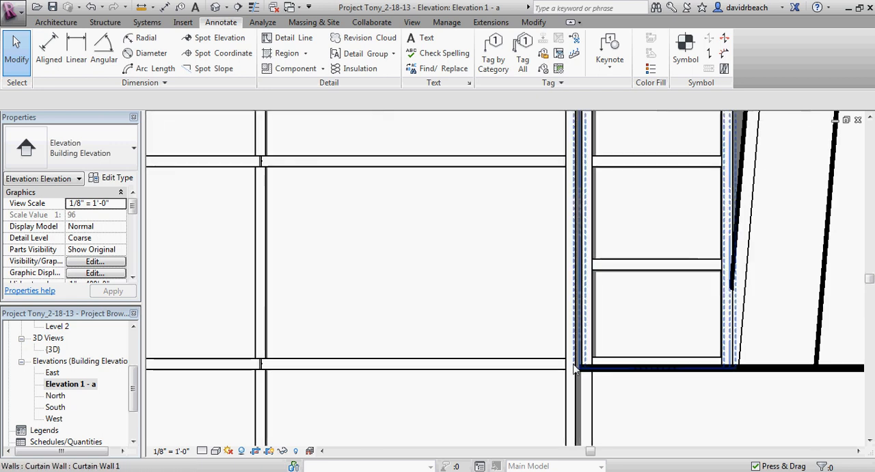
pyautogui.moveTo(554, 361); pyautogui.dragTo(528, 411, button='middle')
pyautogui.scroll(1, 544, 372)
pyautogui.scroll(-1, 545, 371)
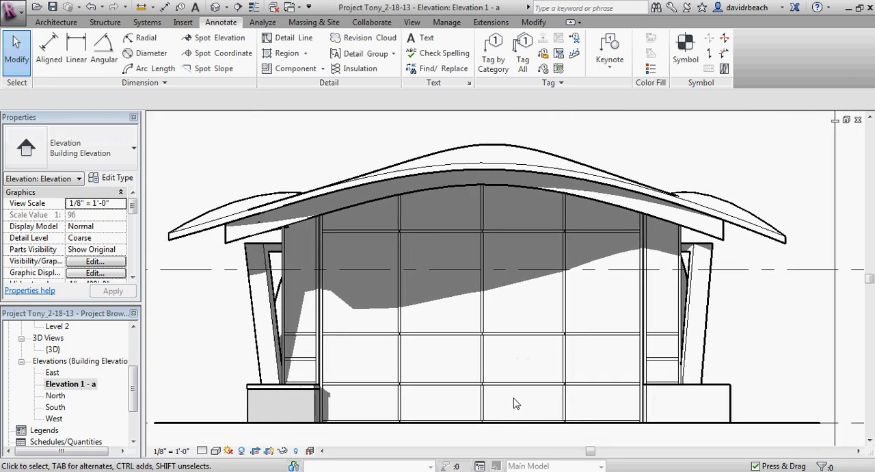
pyautogui.scroll(-2, 512, 397)
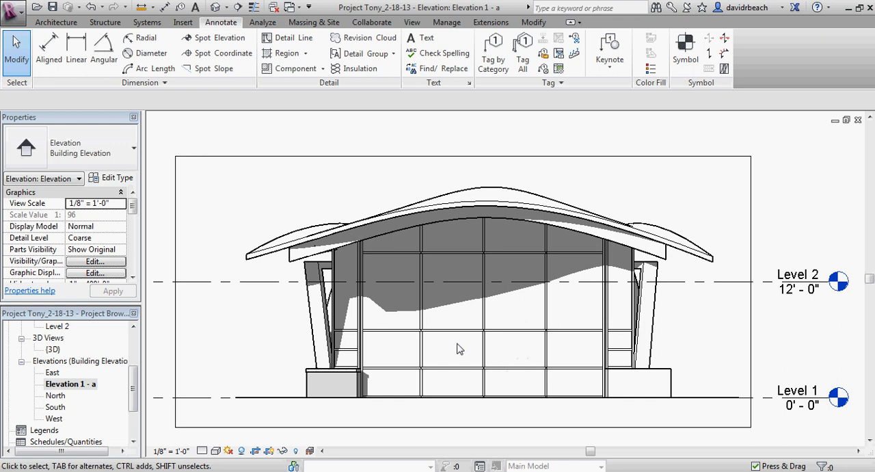
pyautogui.moveTo(457, 348); pyautogui.dragTo(477, 344, button='middle')
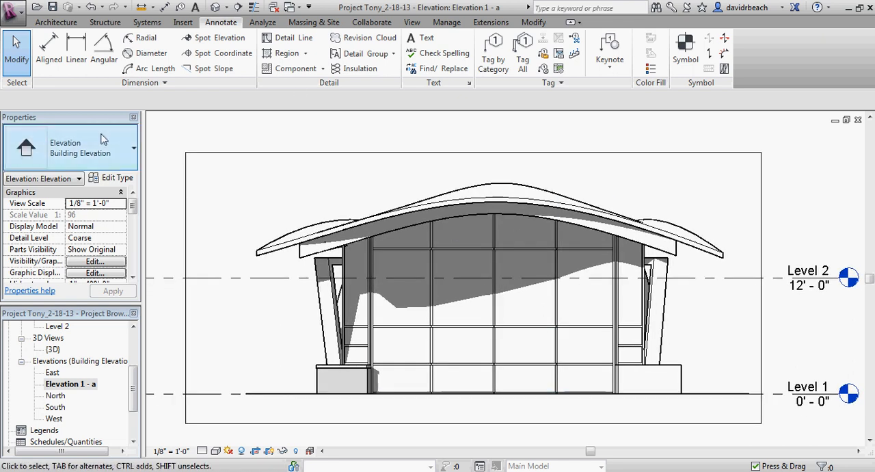
# Step: Open the print settings for the current elevation and choose CutePDF Writer as the printer
pyautogui.click(9, 14)
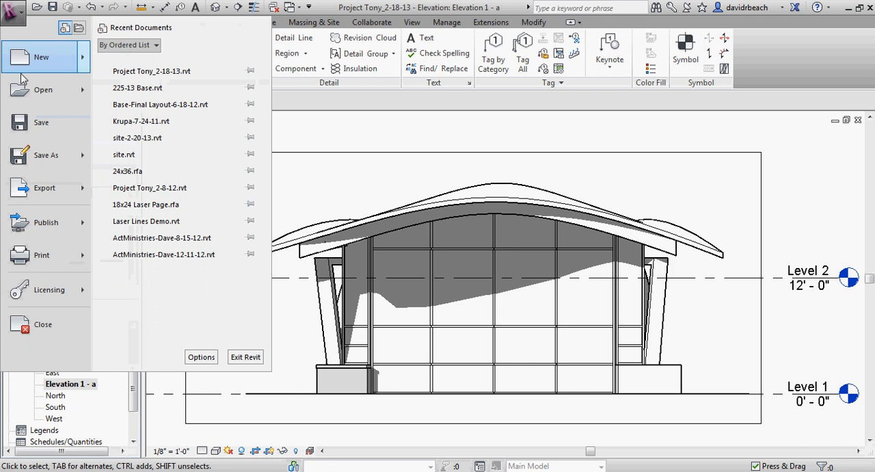
pyautogui.click(41, 255)
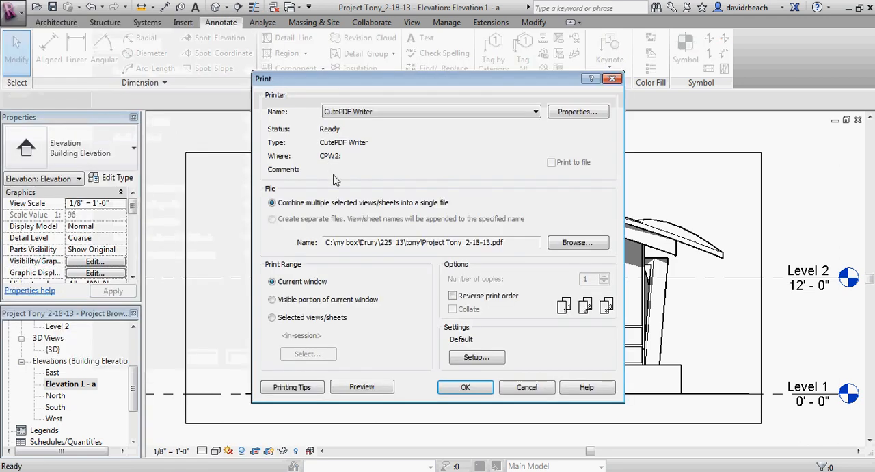
pyautogui.click(371, 114)
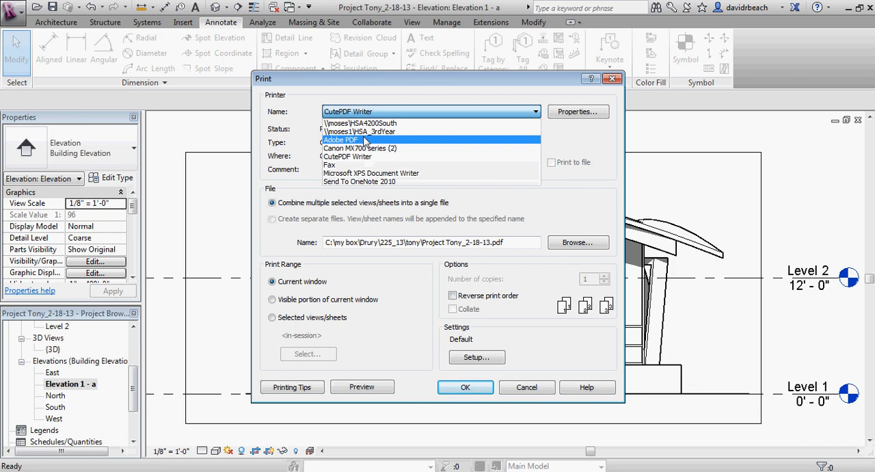
pyautogui.click(363, 155)
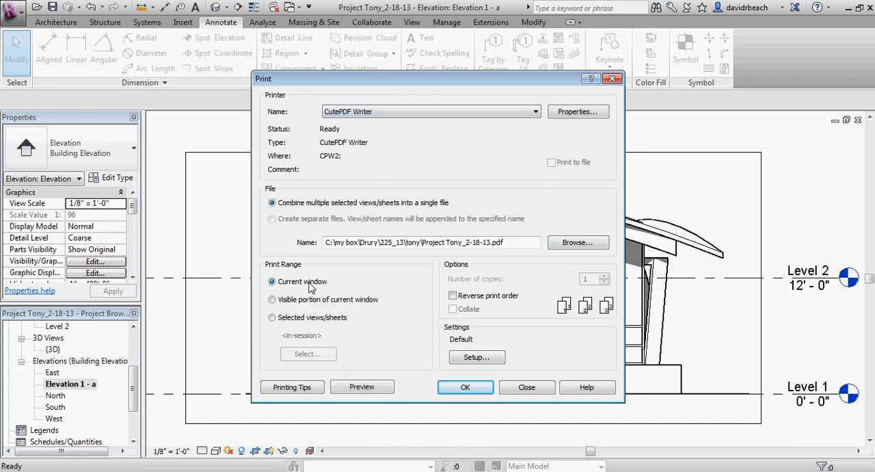
# Step: Set the print's paper size to 11 x 17 and preview the elevation, dismissing the raster printing notice
pyautogui.click(479, 357)
pyautogui.click(355, 142)
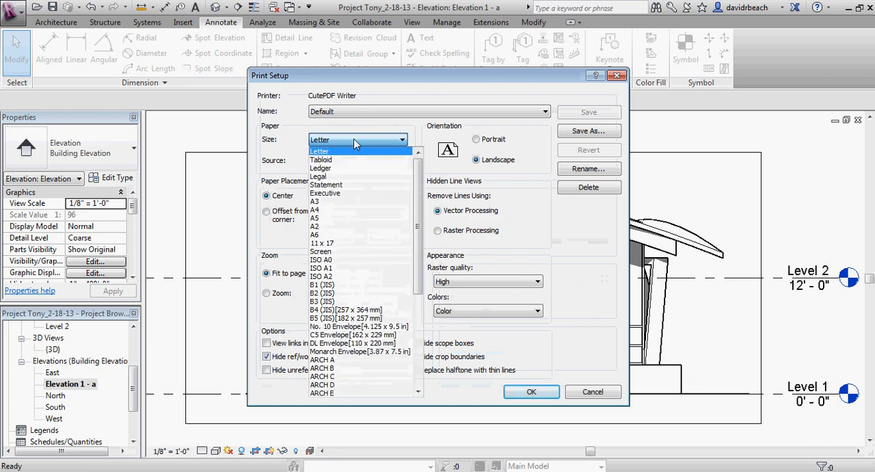
pyautogui.click(340, 235)
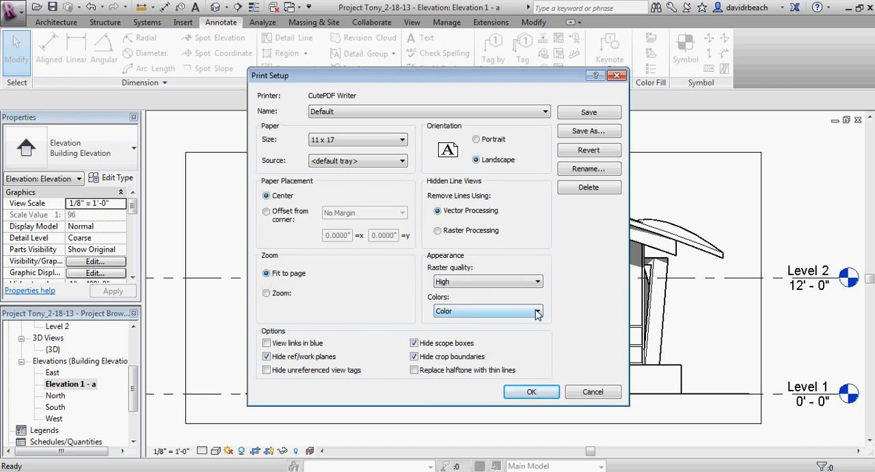
pyautogui.click(533, 392)
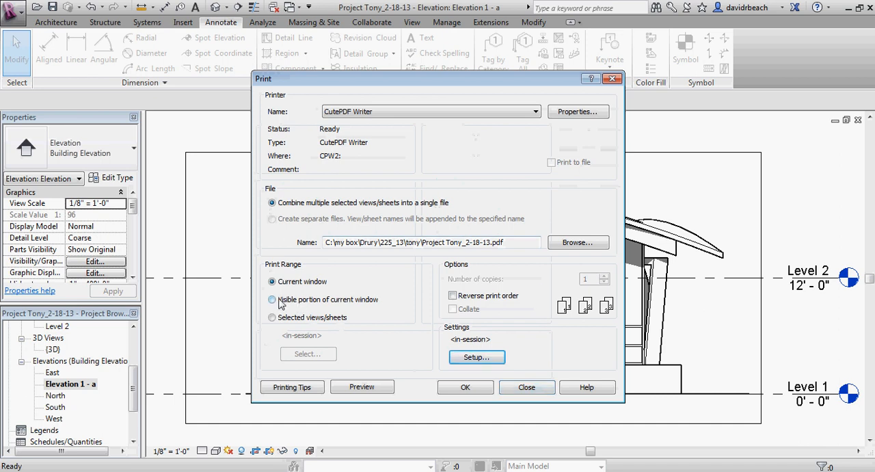
pyautogui.click(379, 394)
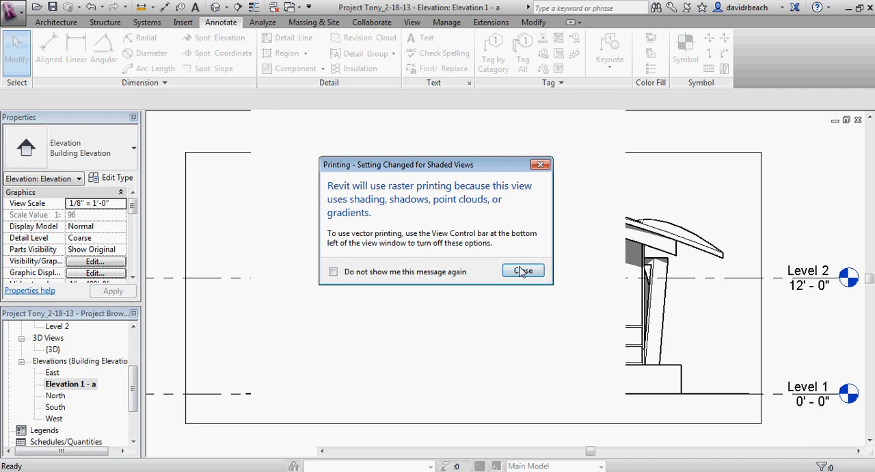
pyautogui.click(523, 271)
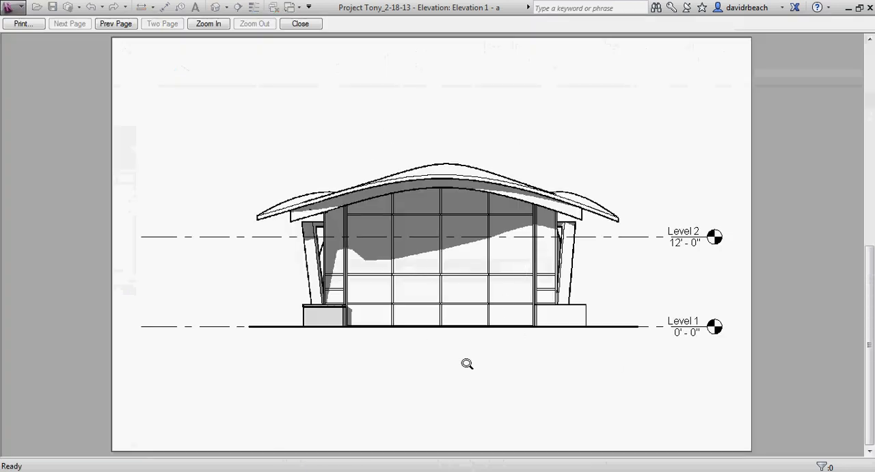
# Step: Print the current elevation window from the preview to CutePDF Writer, accepting the print settings
pyautogui.click(11, 25)
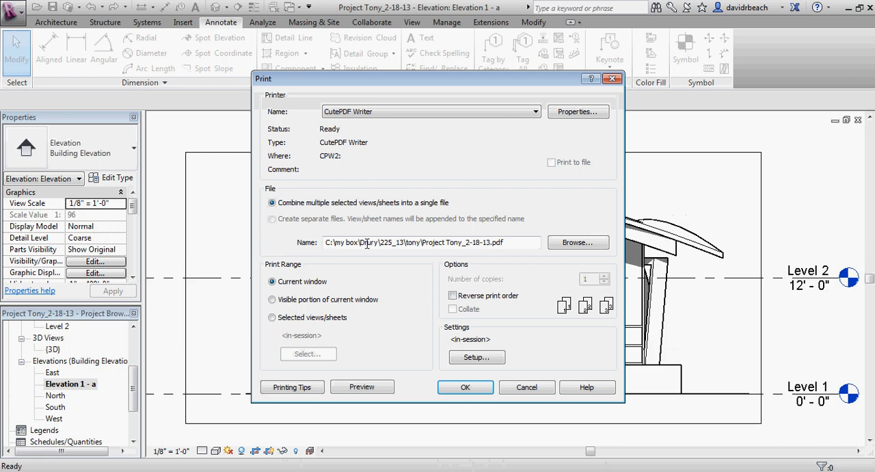
pyautogui.click(455, 391)
pyautogui.click(523, 270)
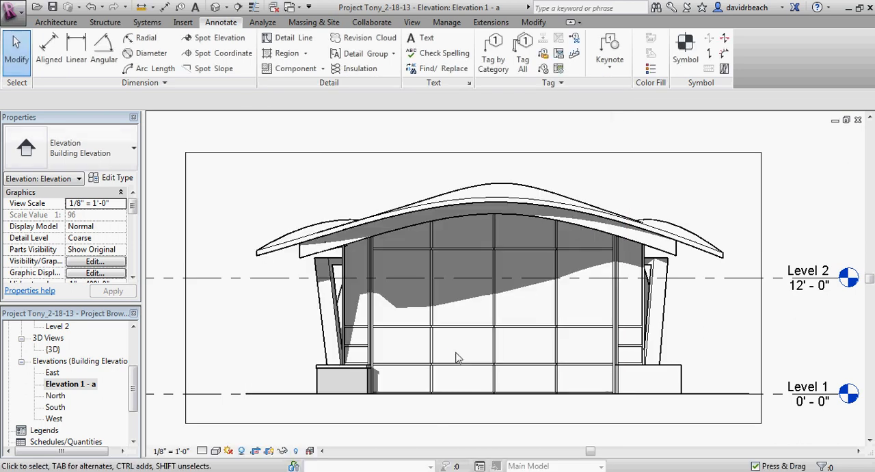
pyautogui.scroll(1, 545, 391)
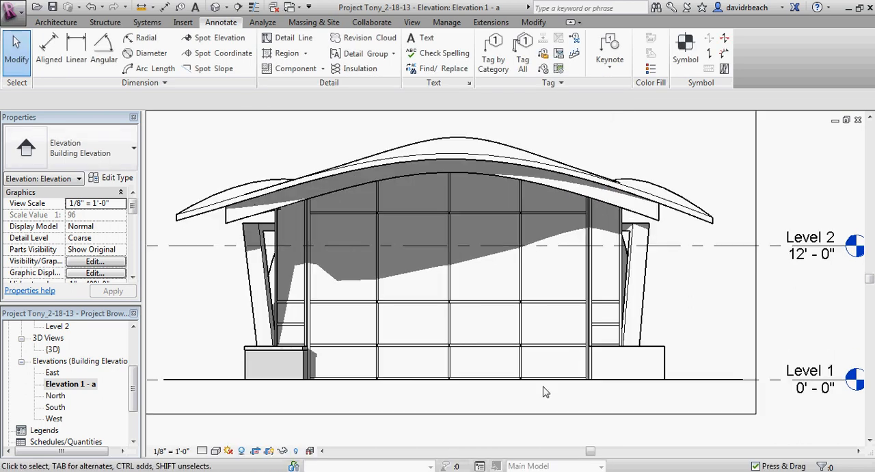
pyautogui.moveTo(545, 391); pyautogui.dragTo(559, 402, button='middle')
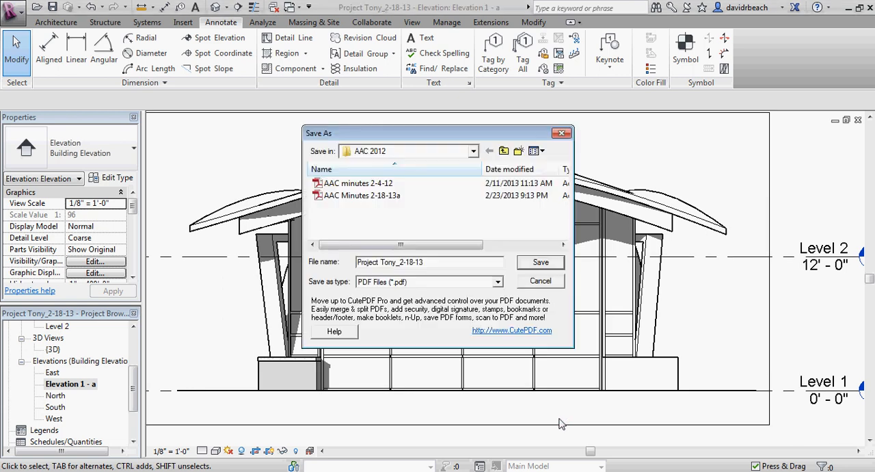
# Step: Change the save location of the elevation's PDF and save it under the proposed project file name
pyautogui.click(401, 151)
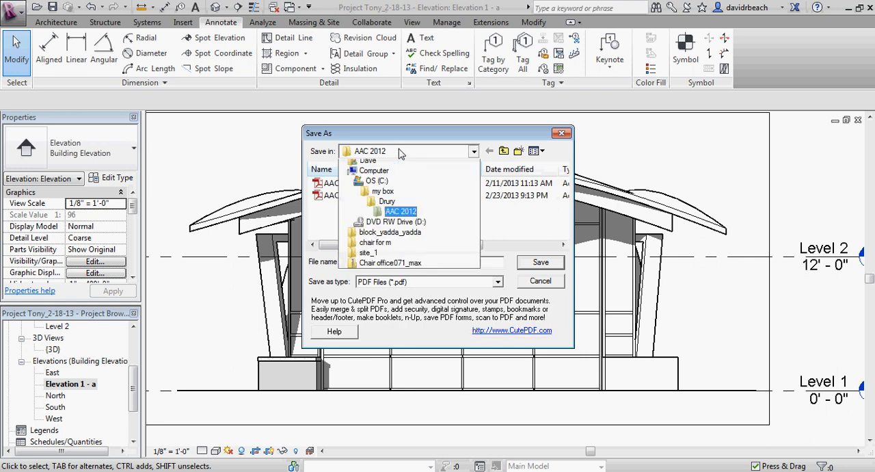
pyautogui.click(391, 165)
pyautogui.click(545, 264)
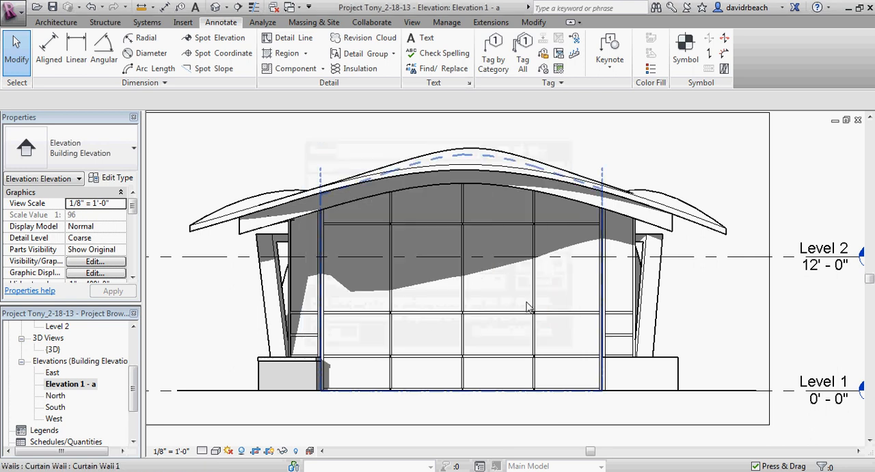